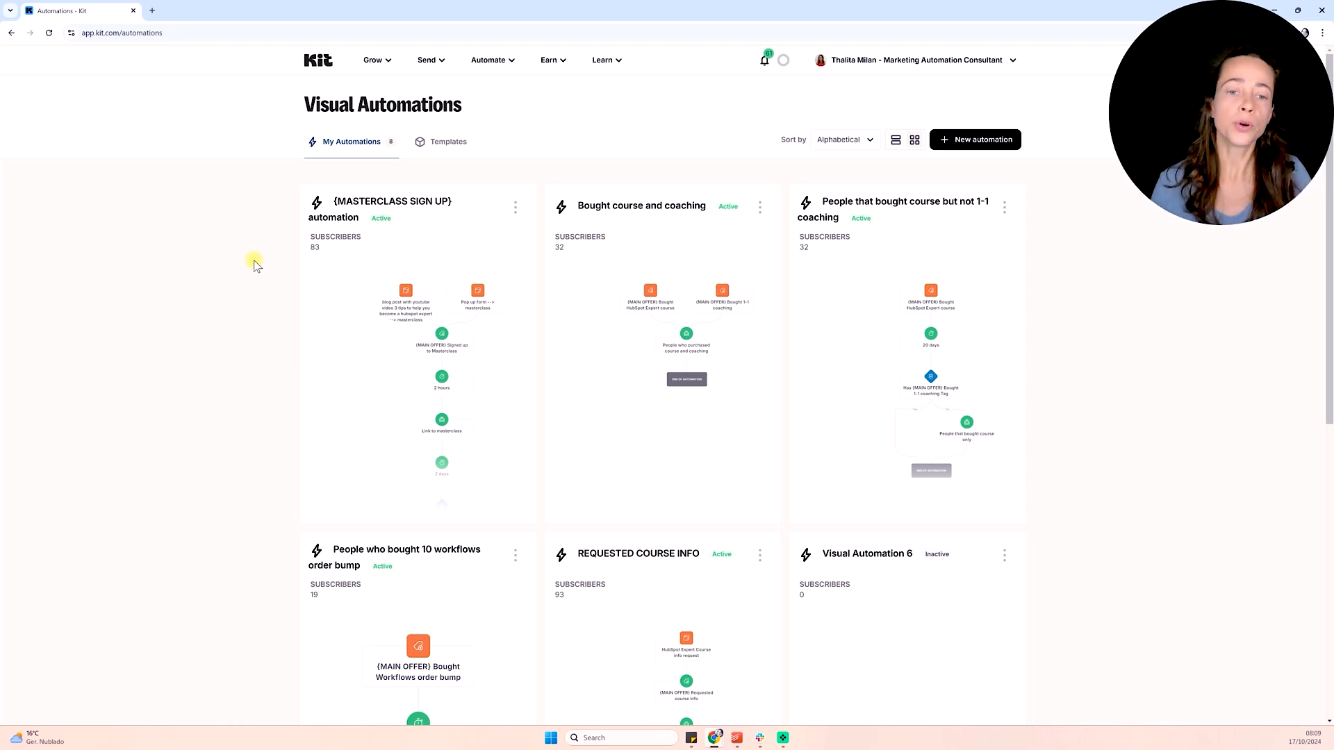
# Open the {MASTERCLASS SIGN UP} automation and review its entry forms and the steps that follow them
pyautogui.scroll(-2, 914, 366)
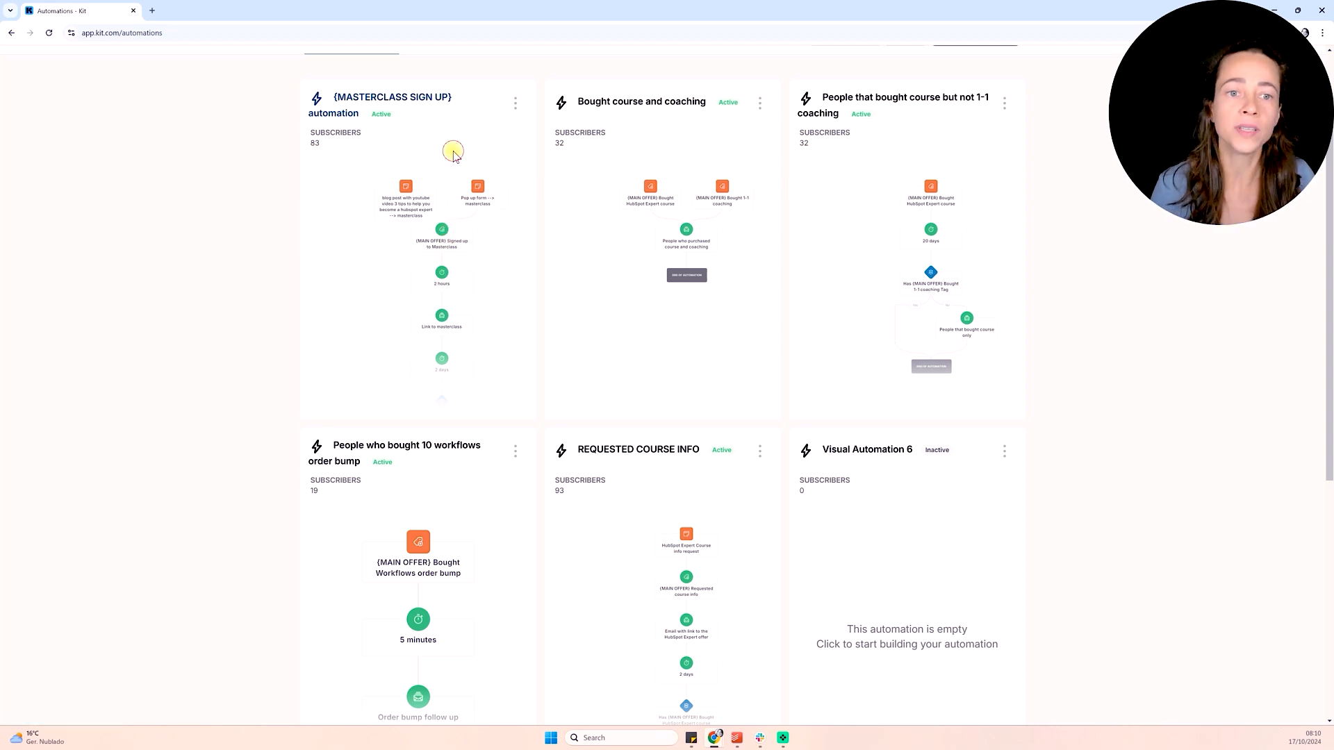
pyautogui.click(363, 258)
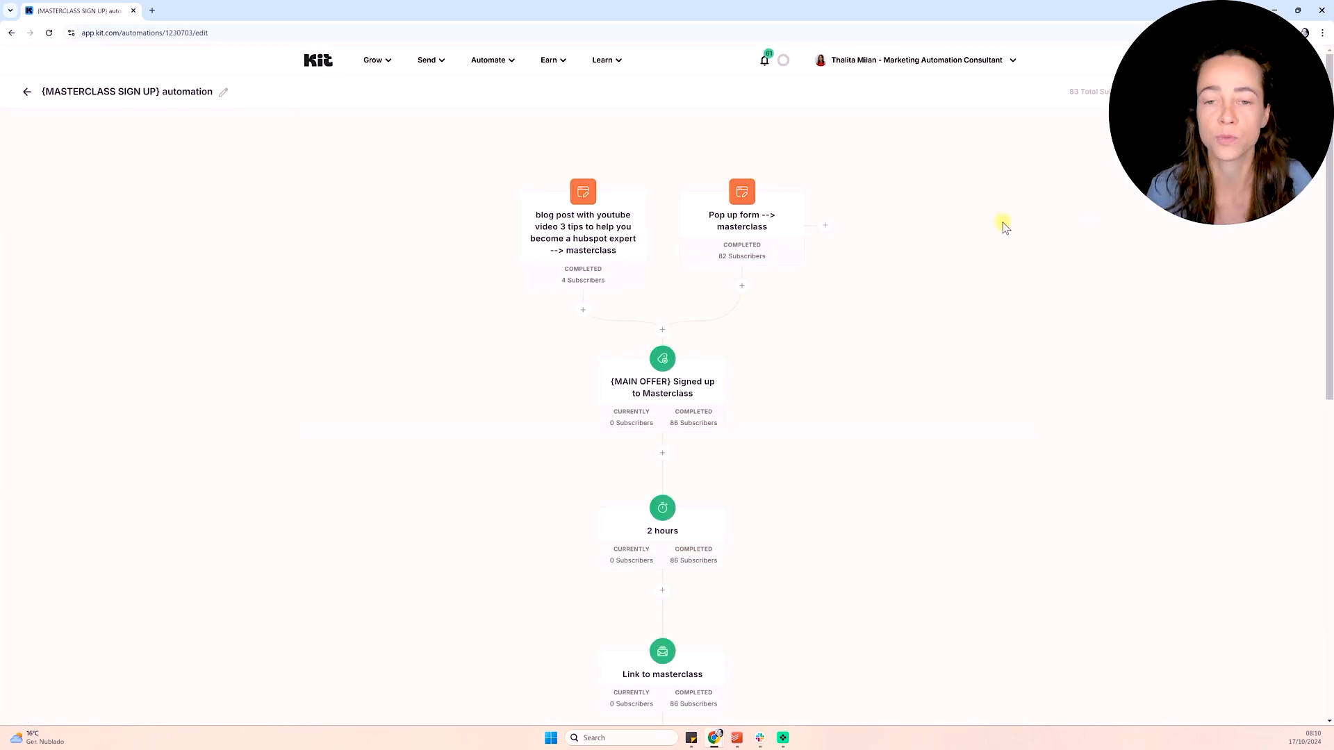
pyautogui.scroll(-1, 972, 219)
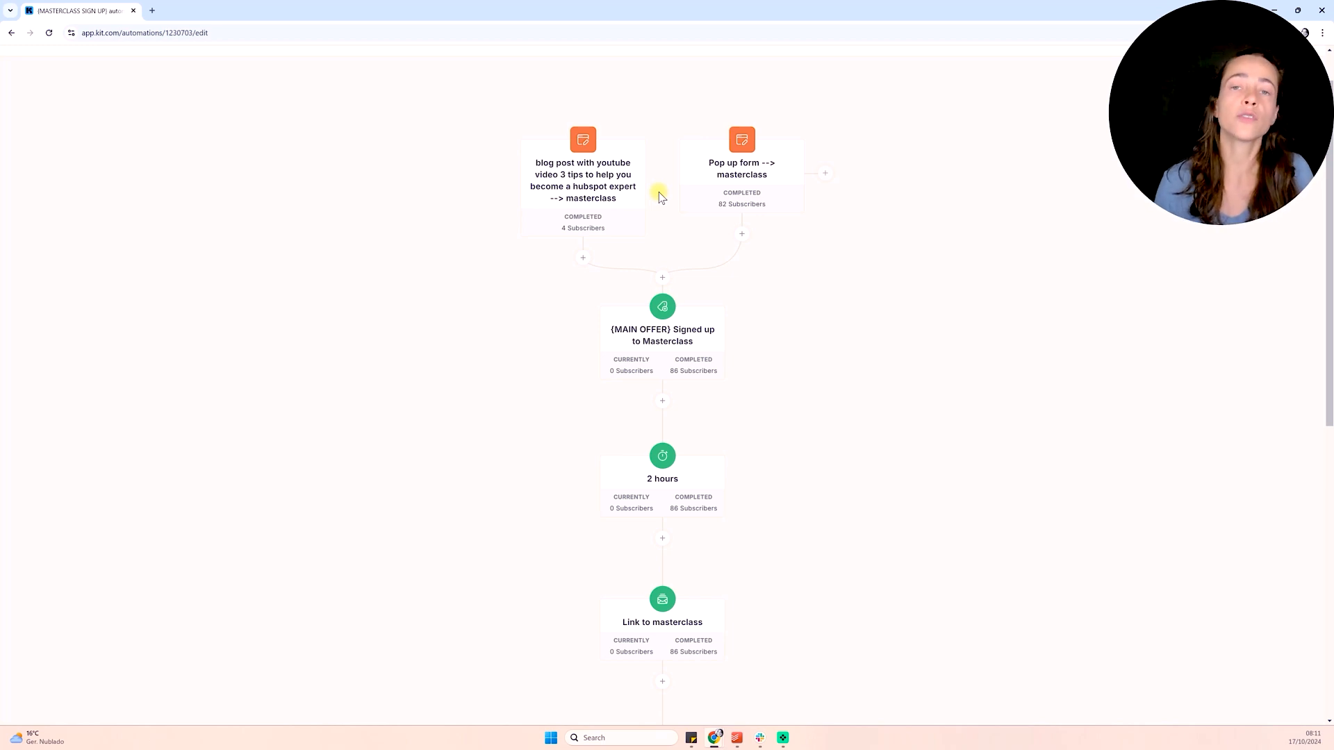
pyautogui.scroll(-3, 803, 280)
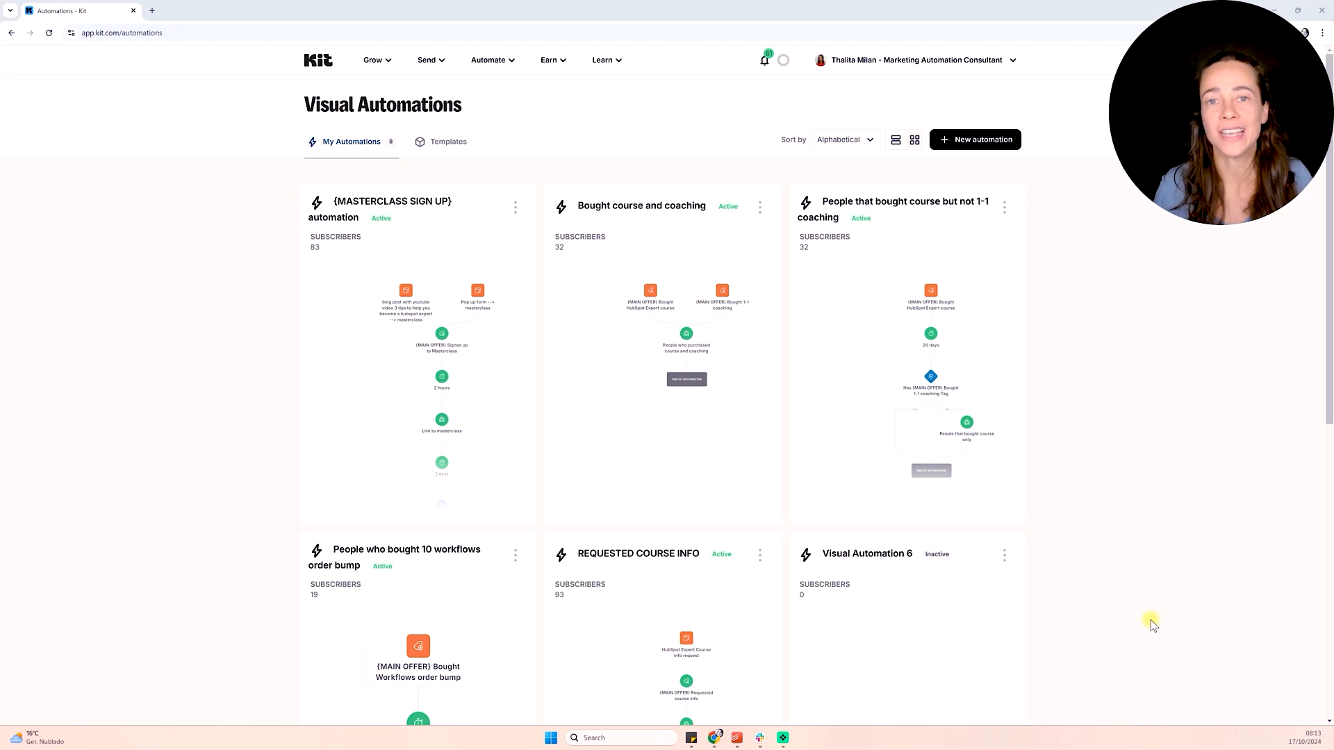
# Create a new empty visual automation from scratch instead of using a template
pyautogui.click(498, 60)
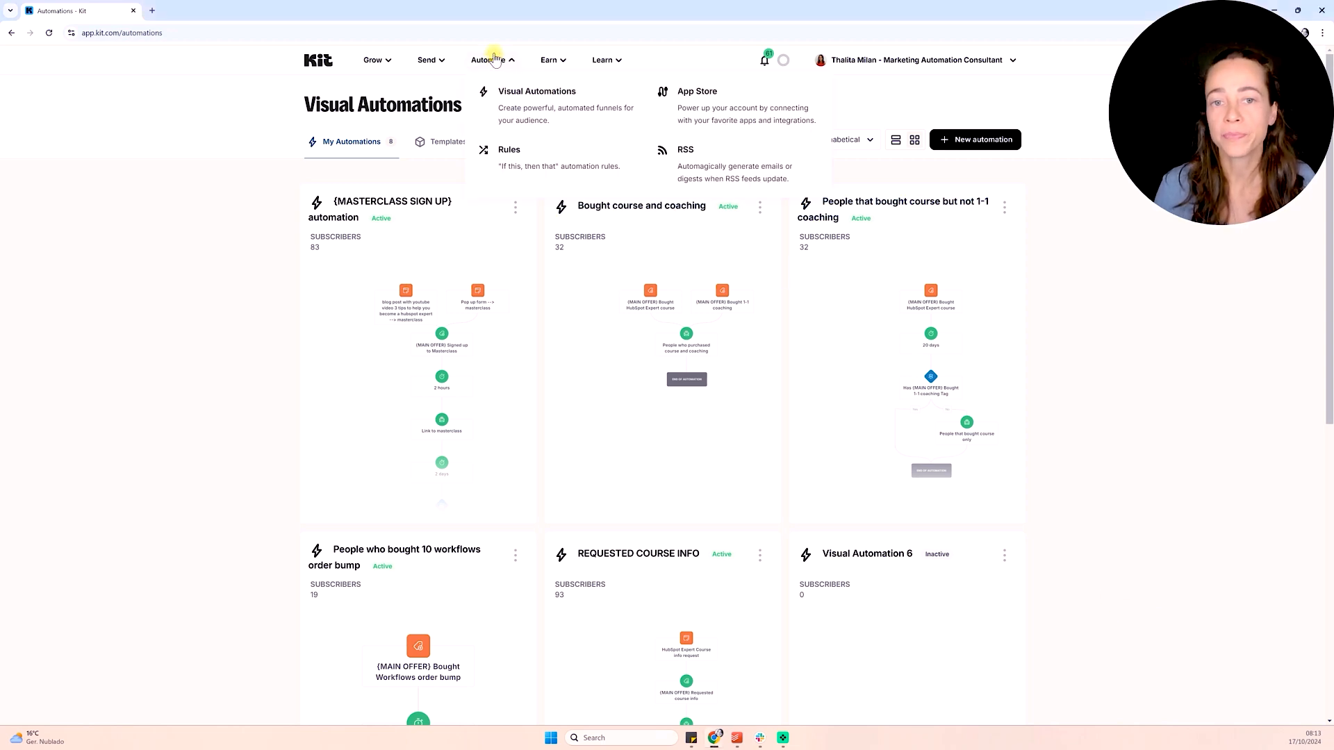
pyautogui.click(550, 106)
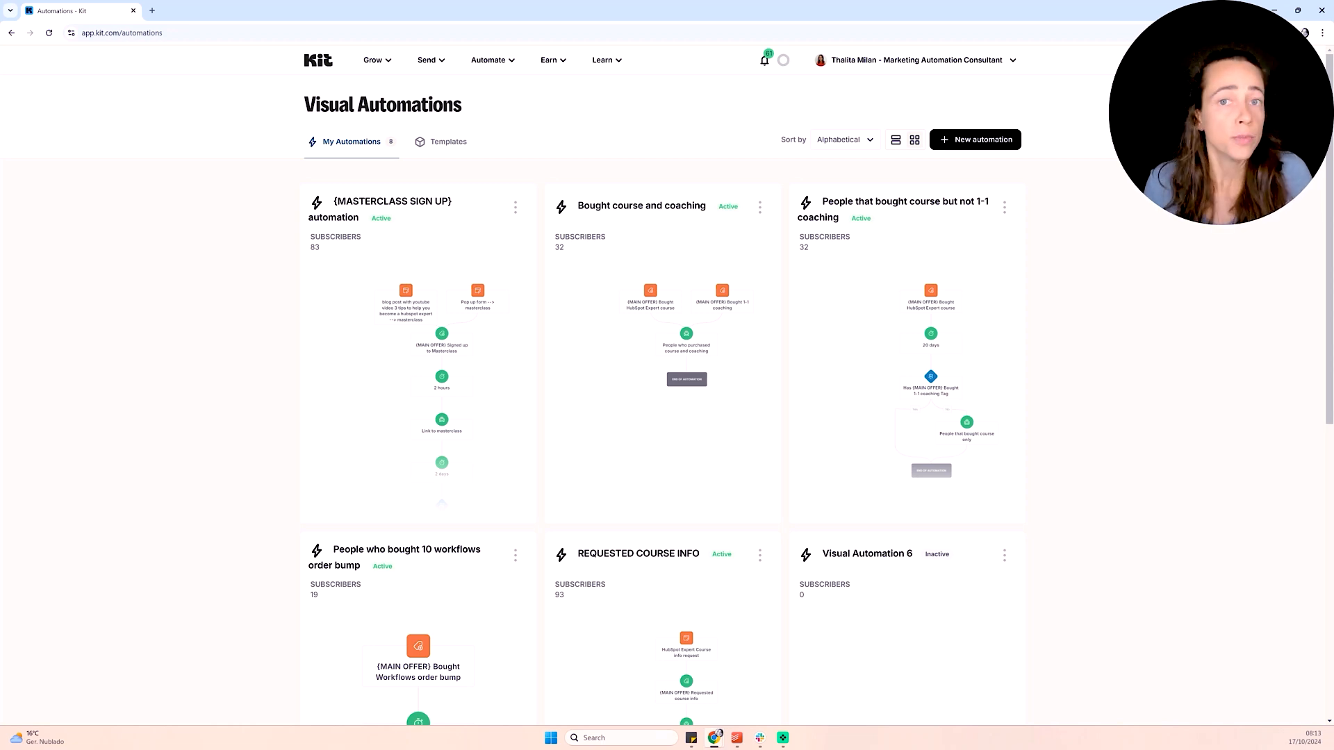
pyautogui.click(972, 143)
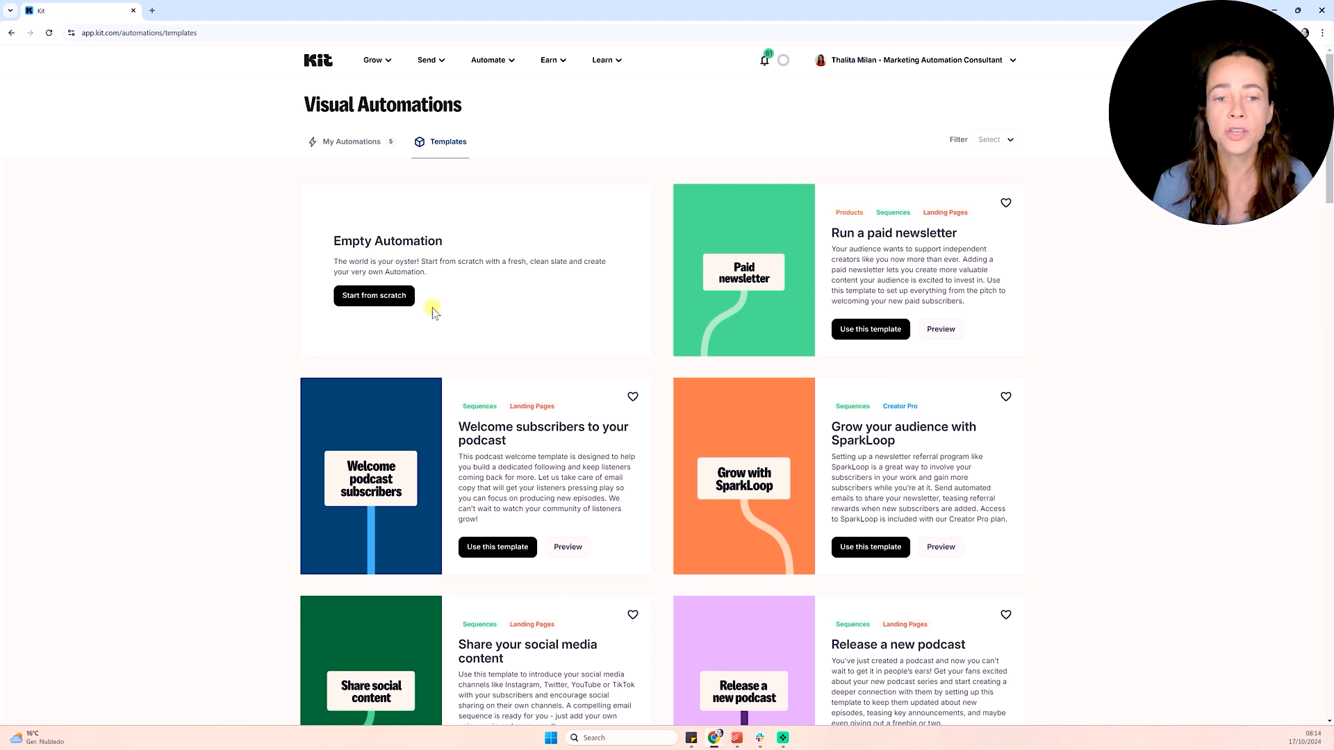
pyautogui.click(370, 295)
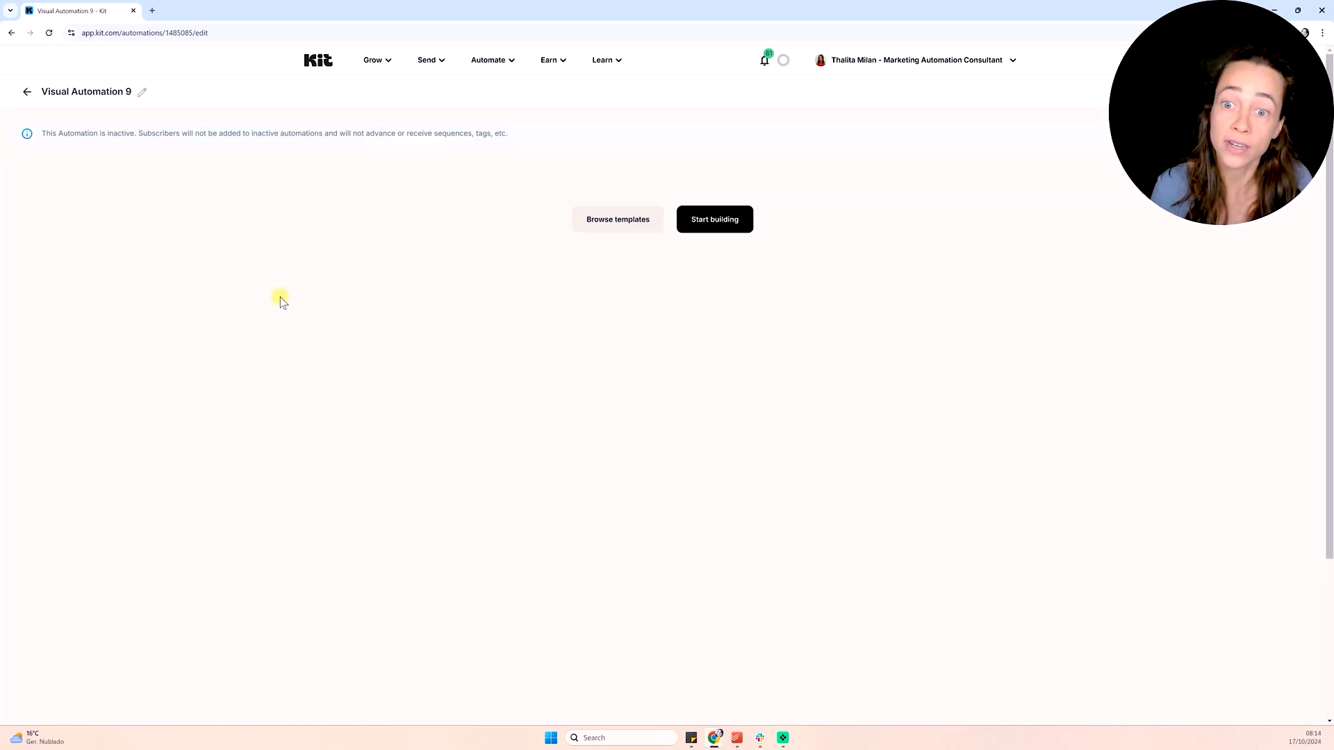
pyautogui.click(719, 221)
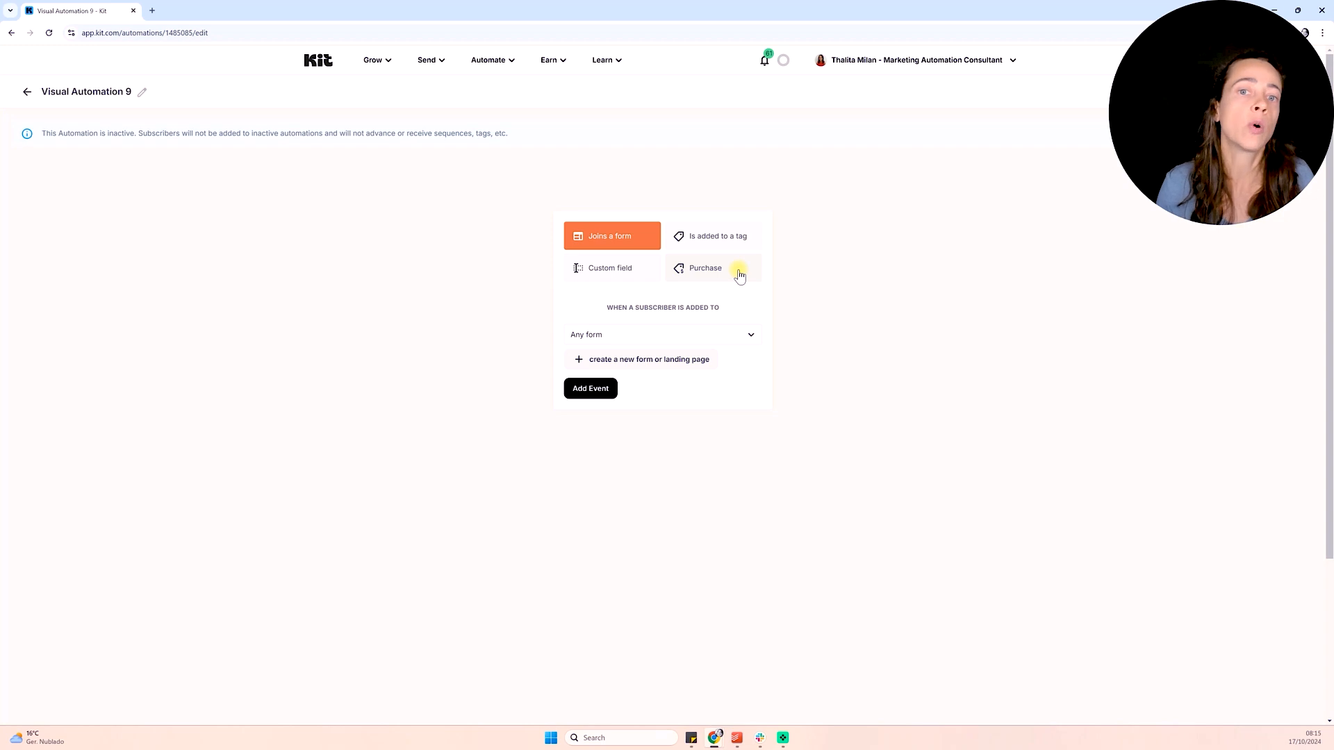
pyautogui.click(548, 60)
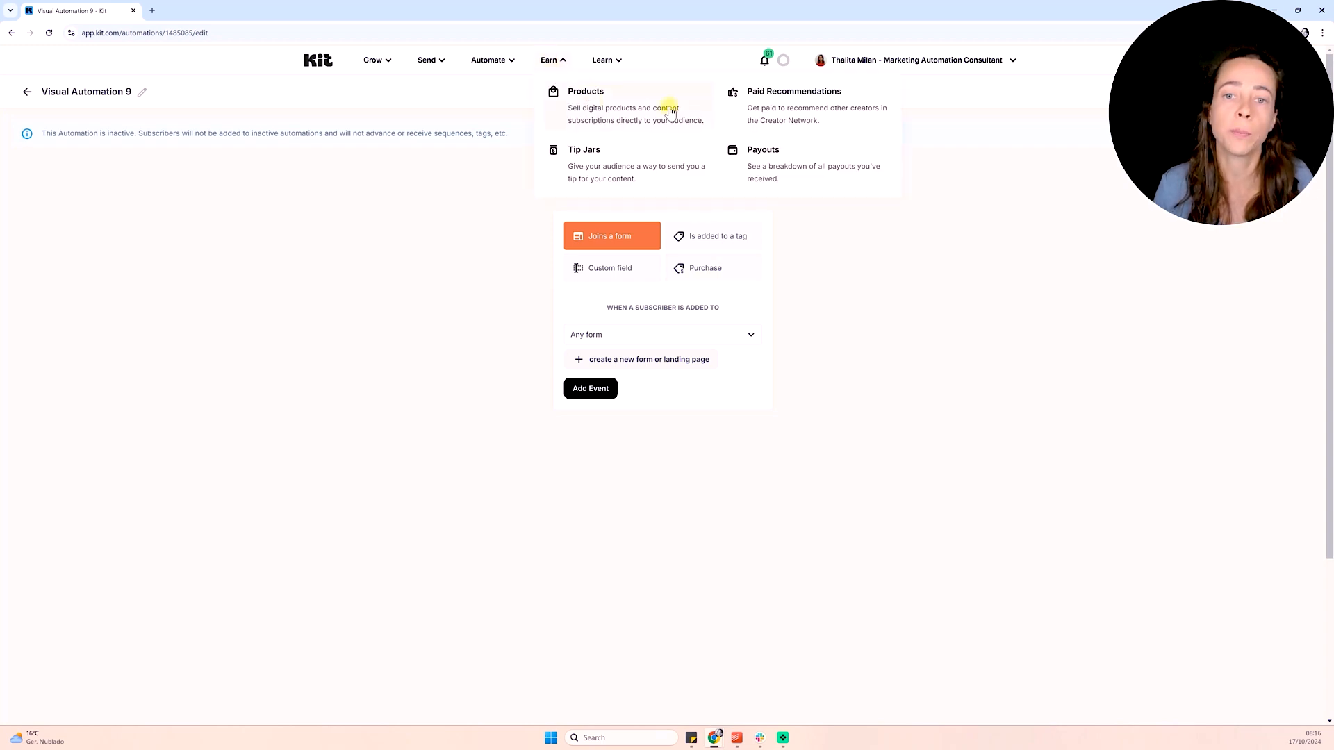
pyautogui.click(399, 251)
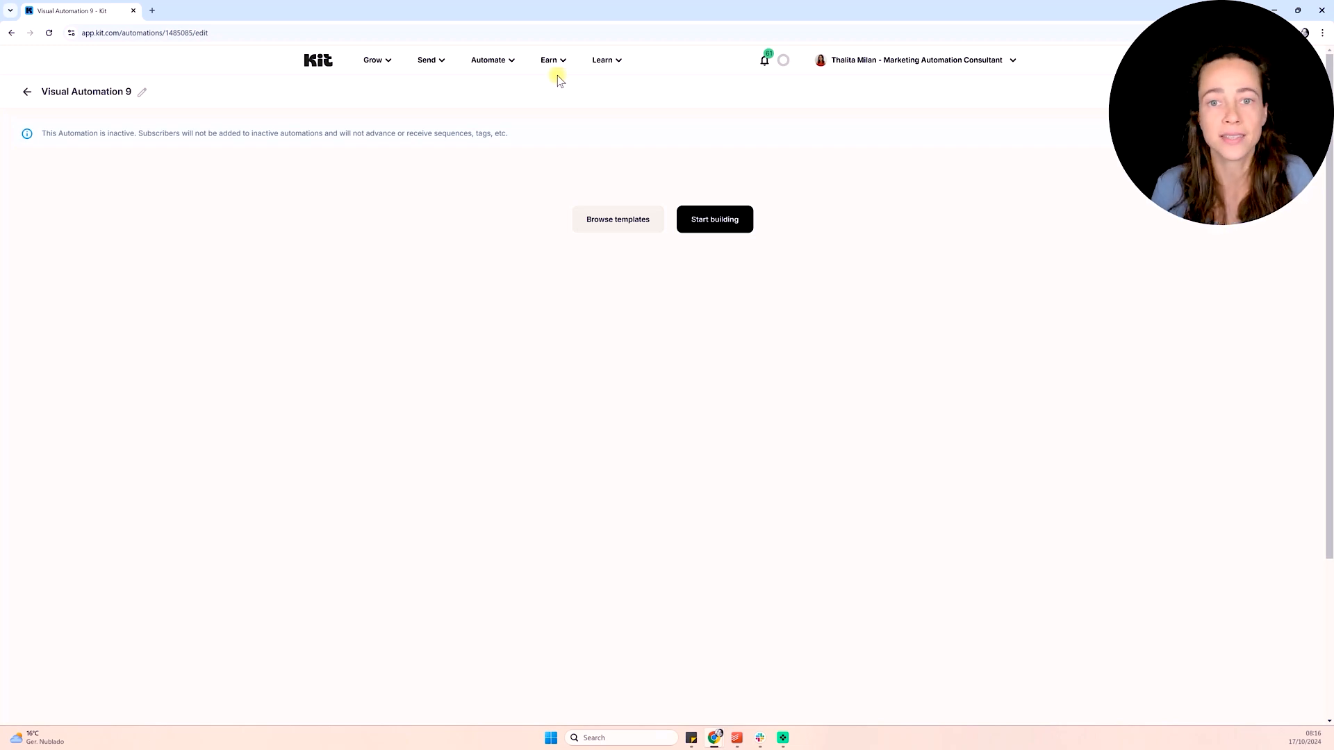
pyautogui.click(548, 59)
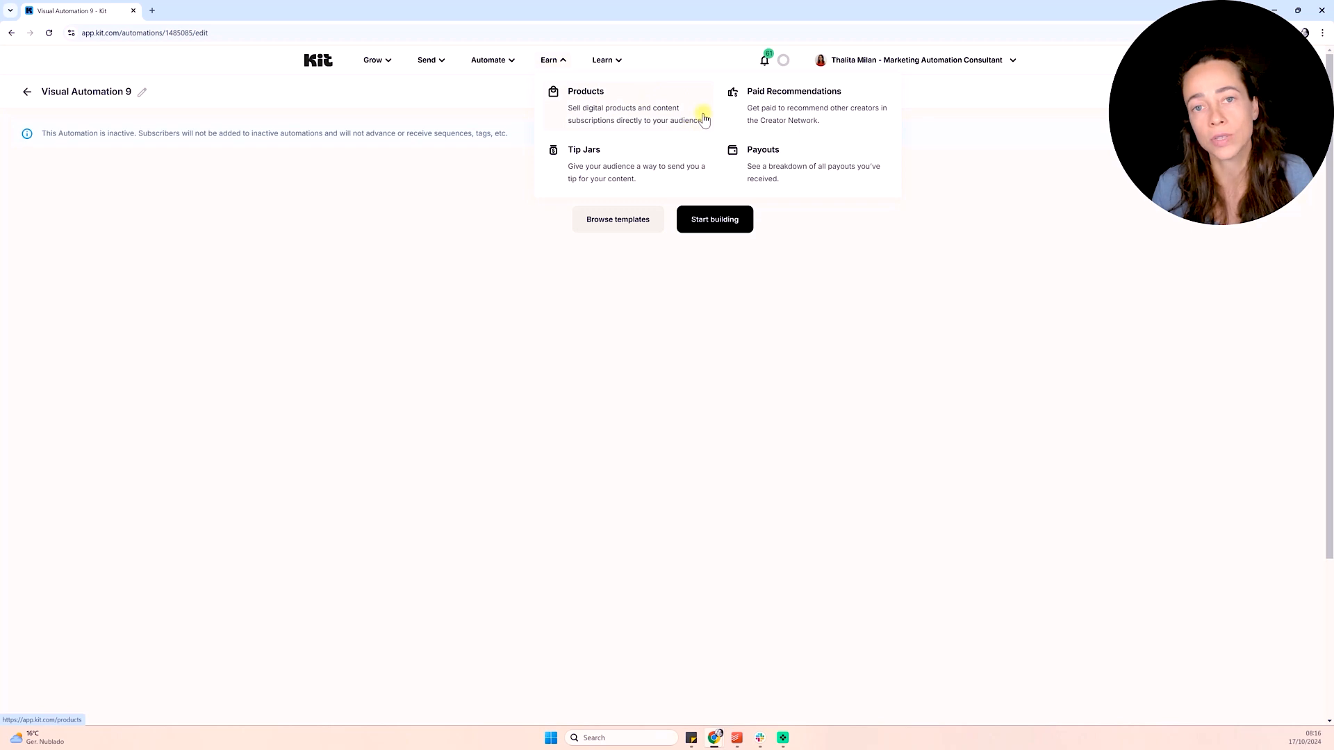
# Add an entry event for subscribers who join the form "FREE RESOURCE - Guide with 10 hacks"
pyautogui.click(728, 219)
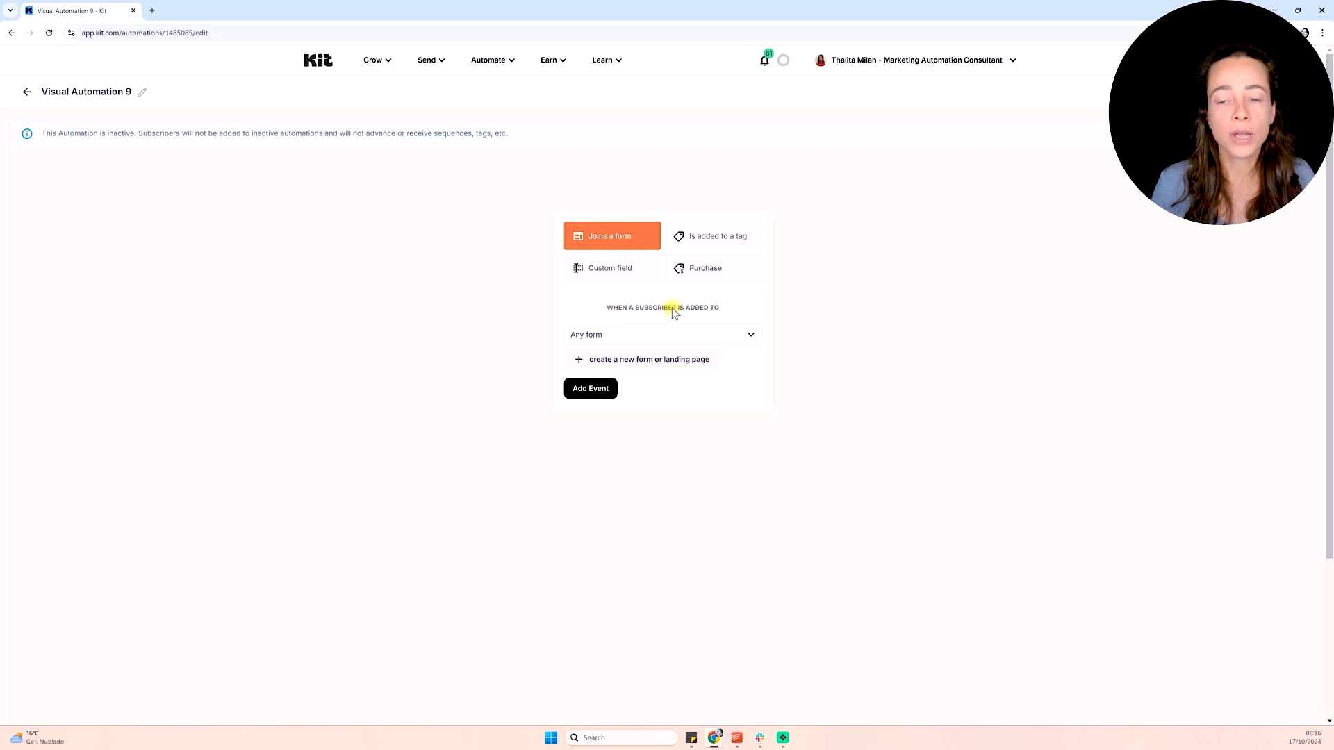
pyautogui.click(734, 339)
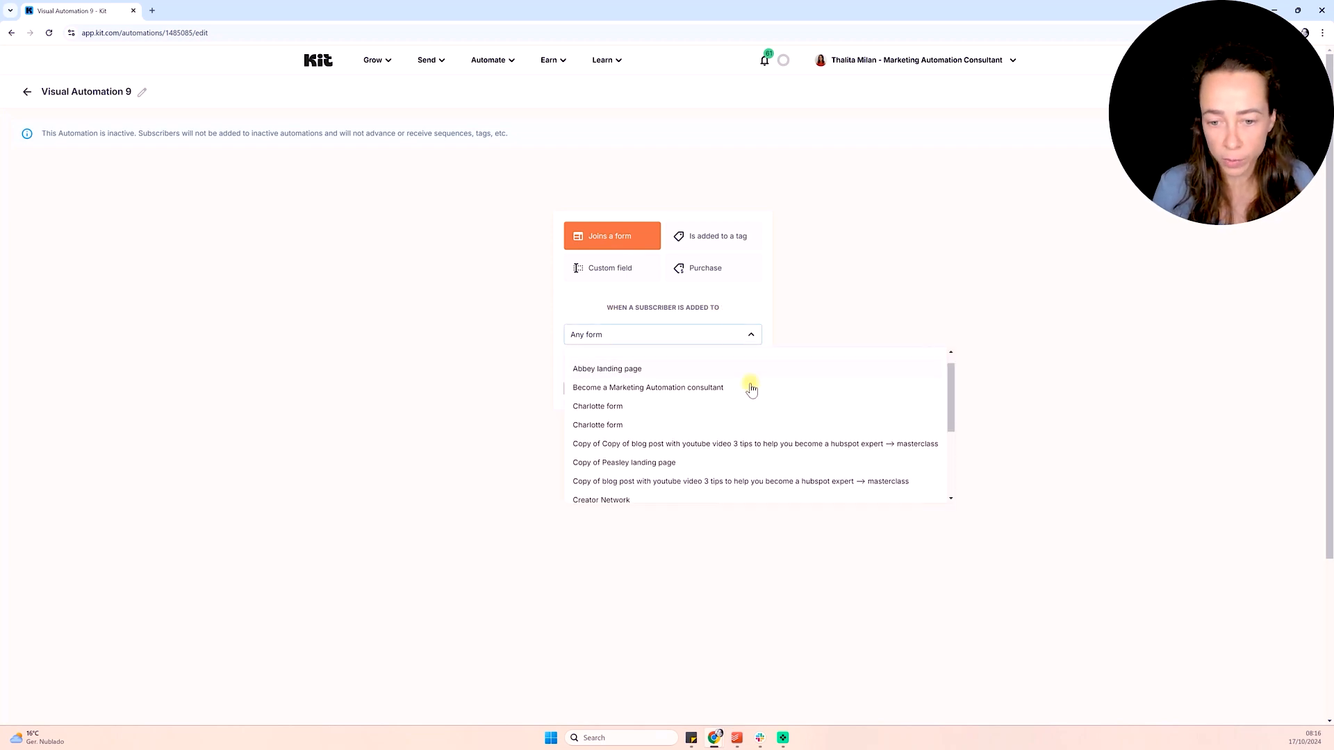
pyautogui.scroll(-3, 747, 389)
pyautogui.click(642, 451)
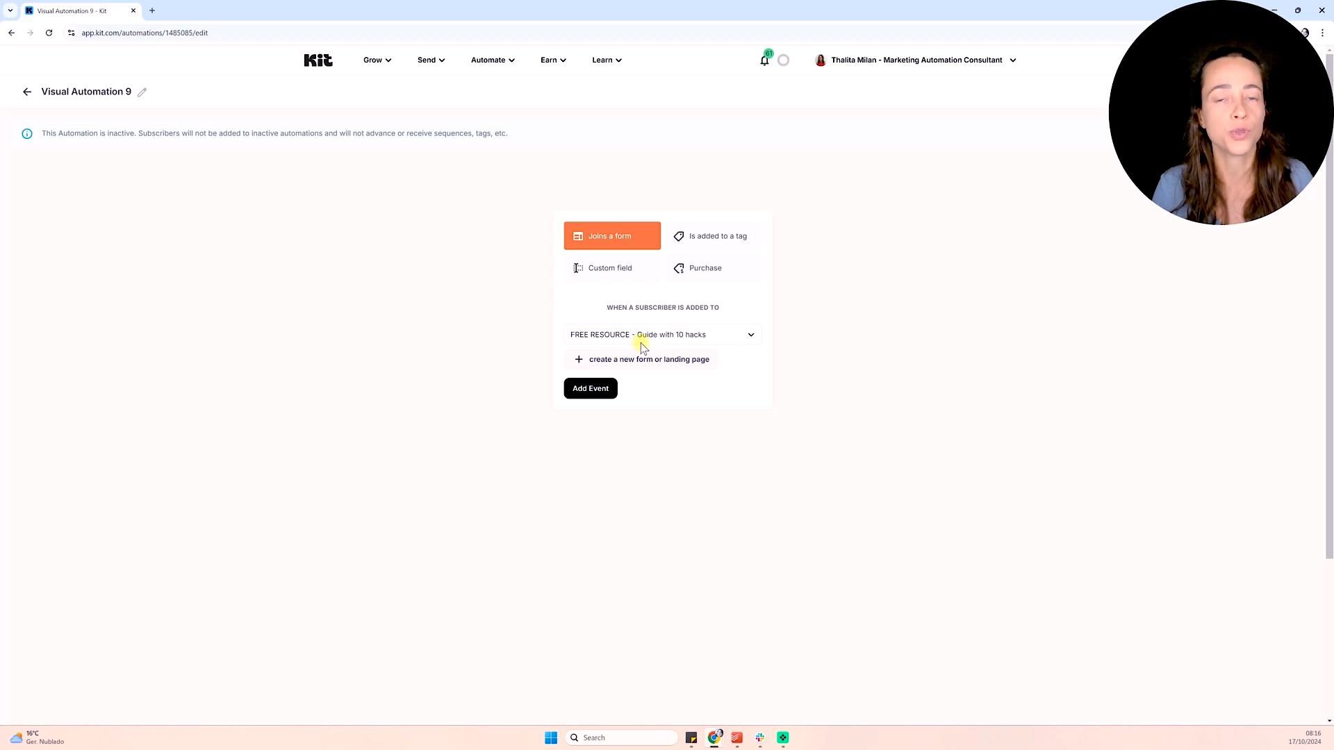
pyautogui.click(590, 390)
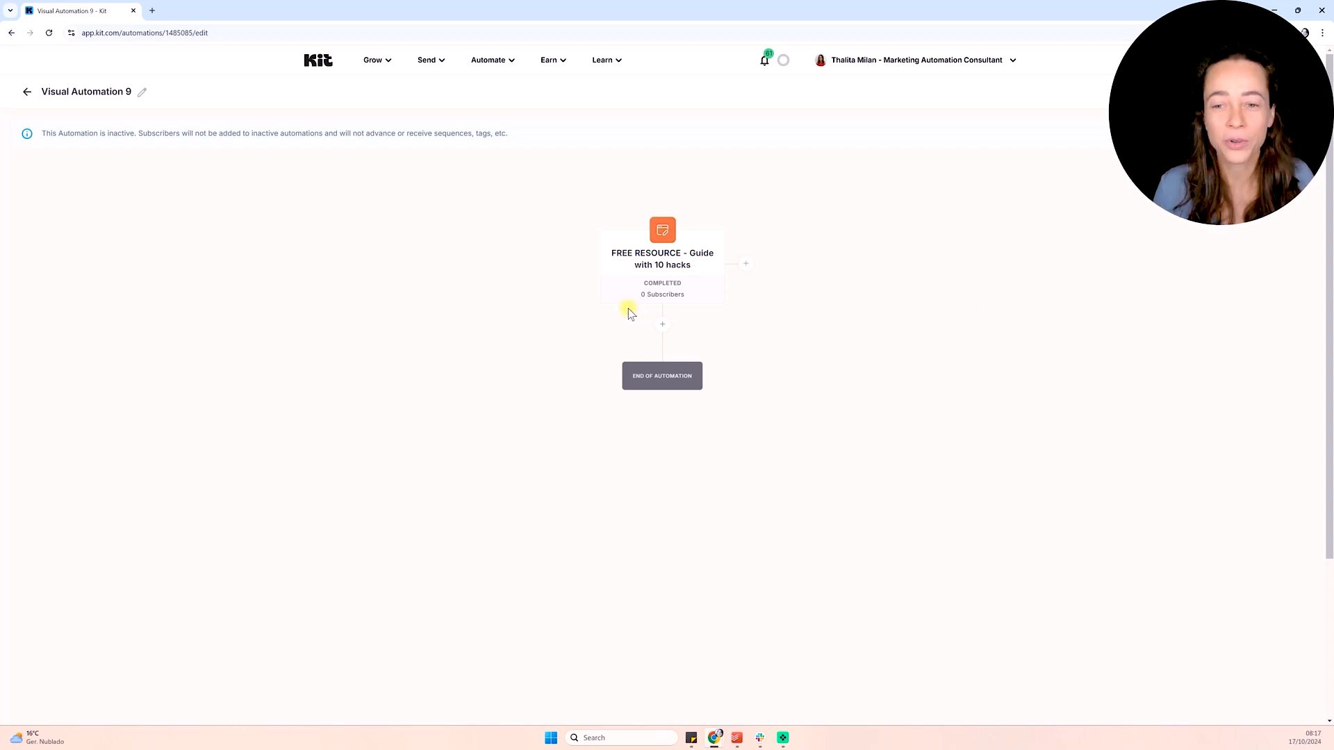
# Below the form event, add an action that puts subscribers into the email sequence "Follow up emails after Guide downloads"
pyautogui.click(662, 325)
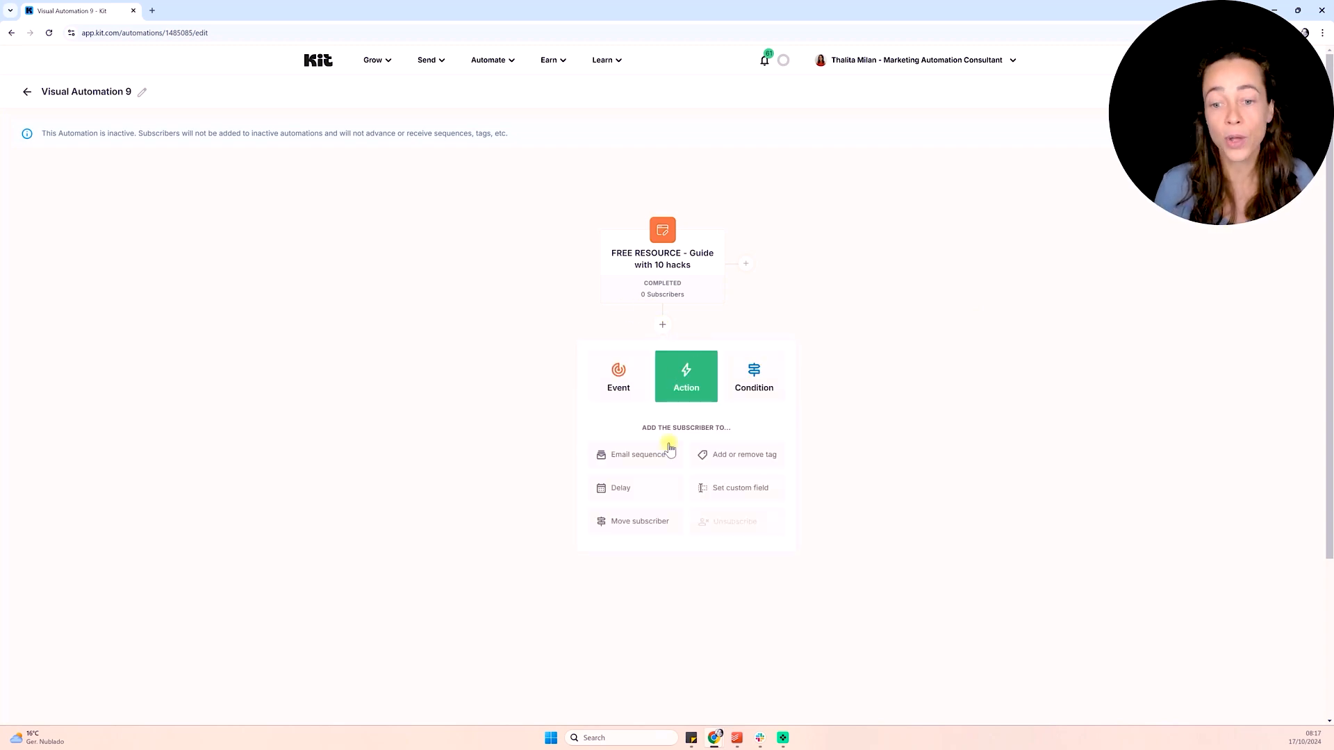
pyautogui.click(635, 455)
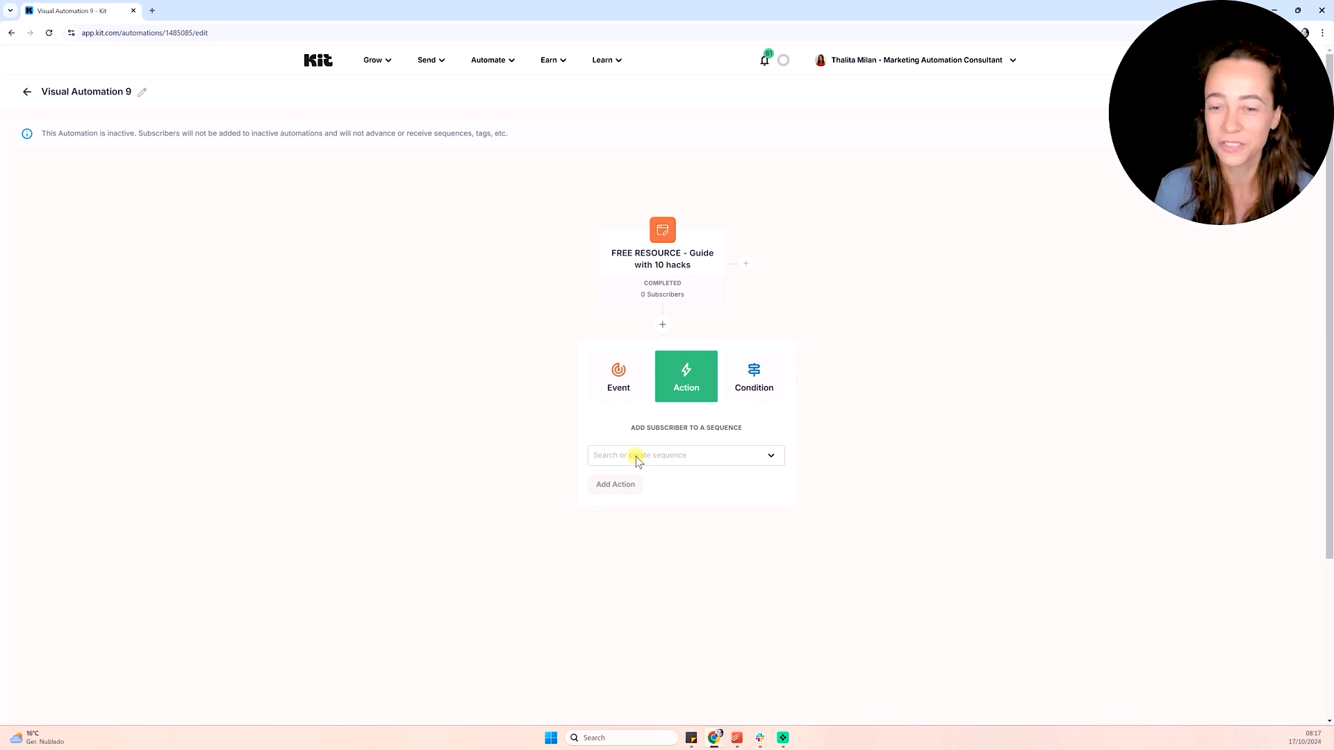
pyautogui.click(756, 464)
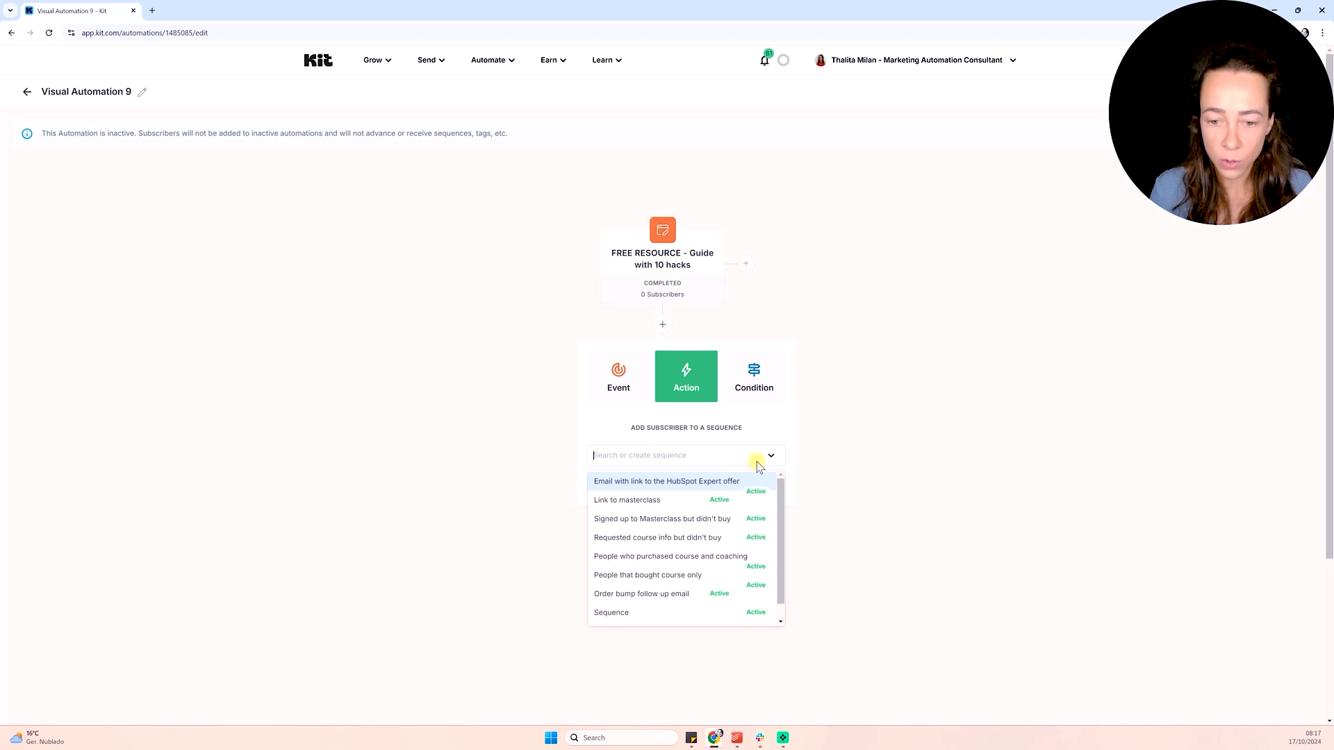
pyautogui.scroll(-1, 730, 525)
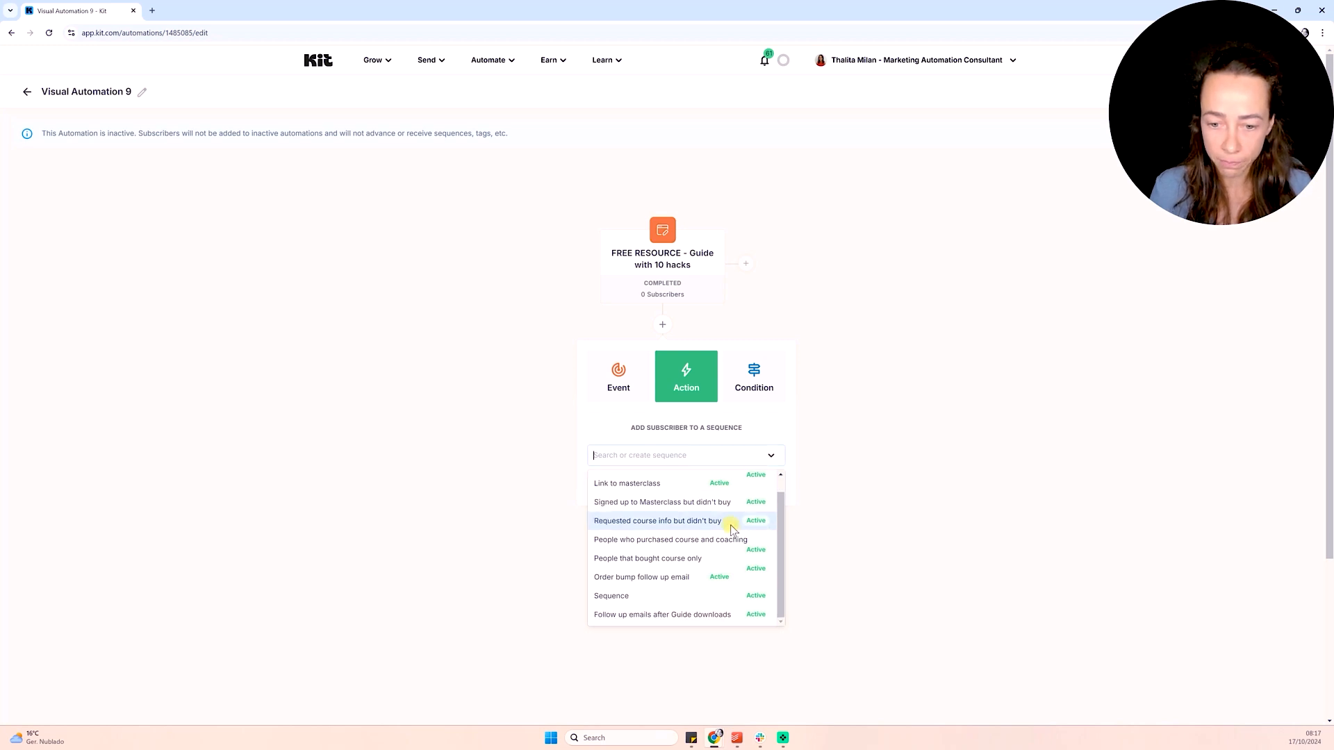
pyautogui.click(669, 612)
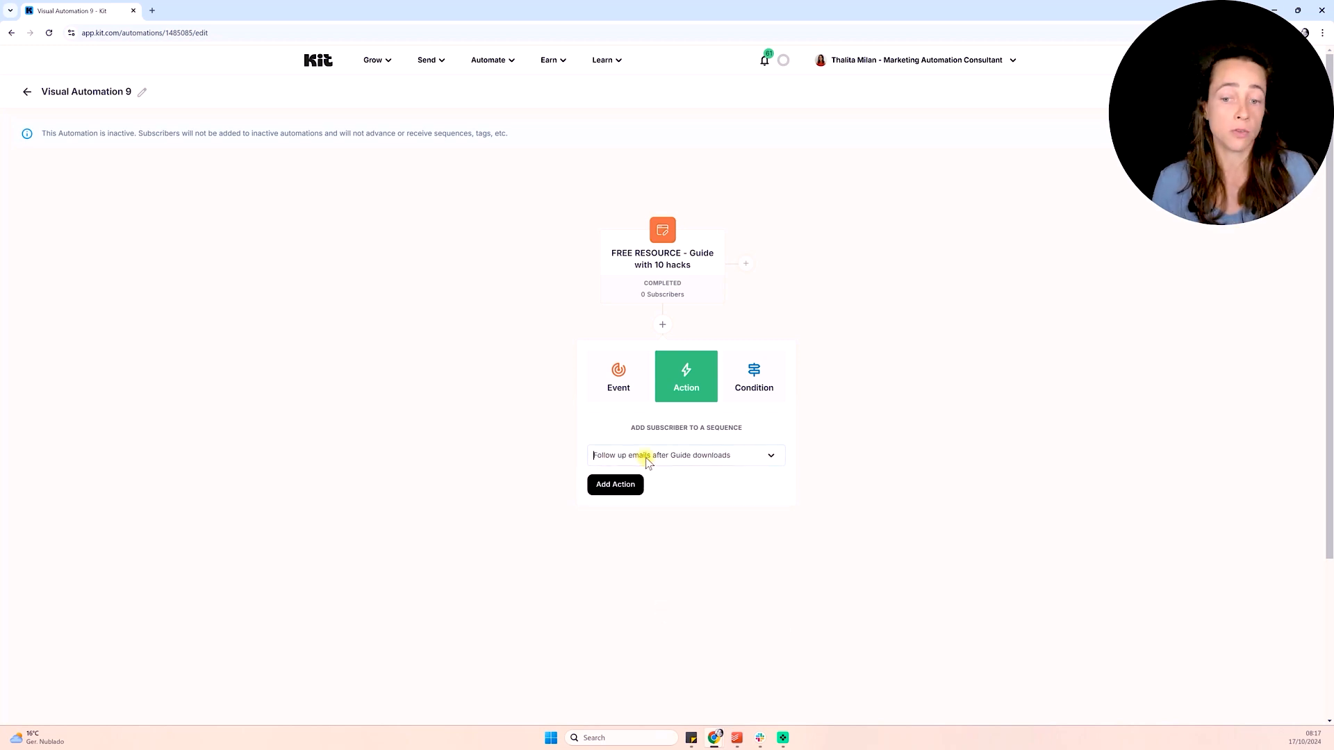
pyautogui.click(621, 485)
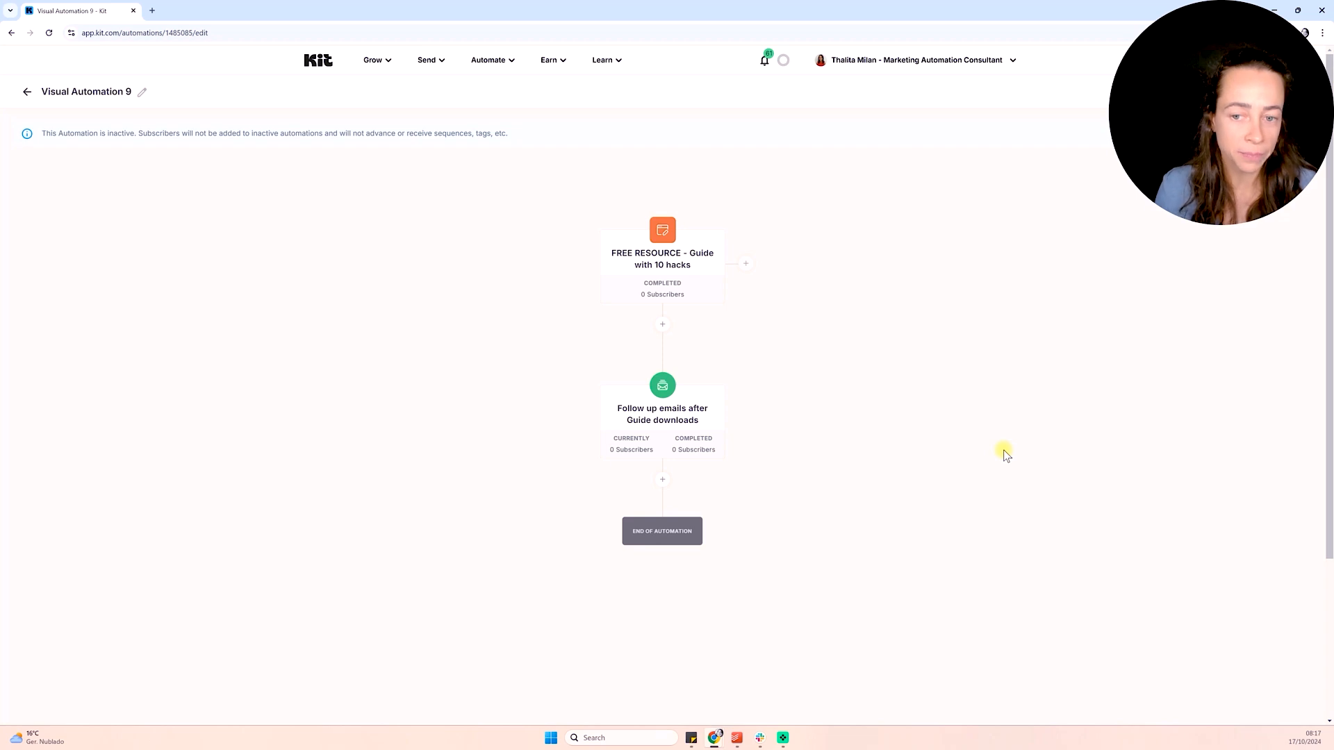
pyautogui.moveTo(693, 270)
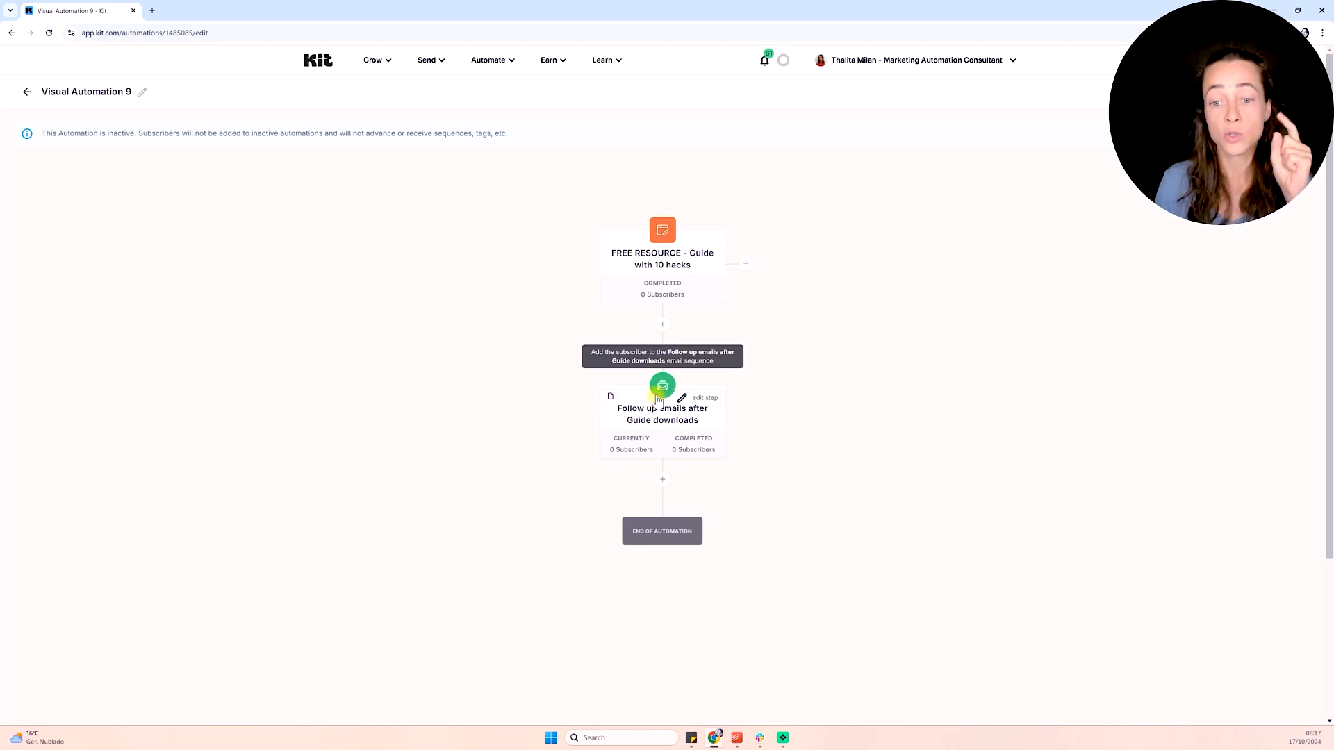
pyautogui.click(657, 397)
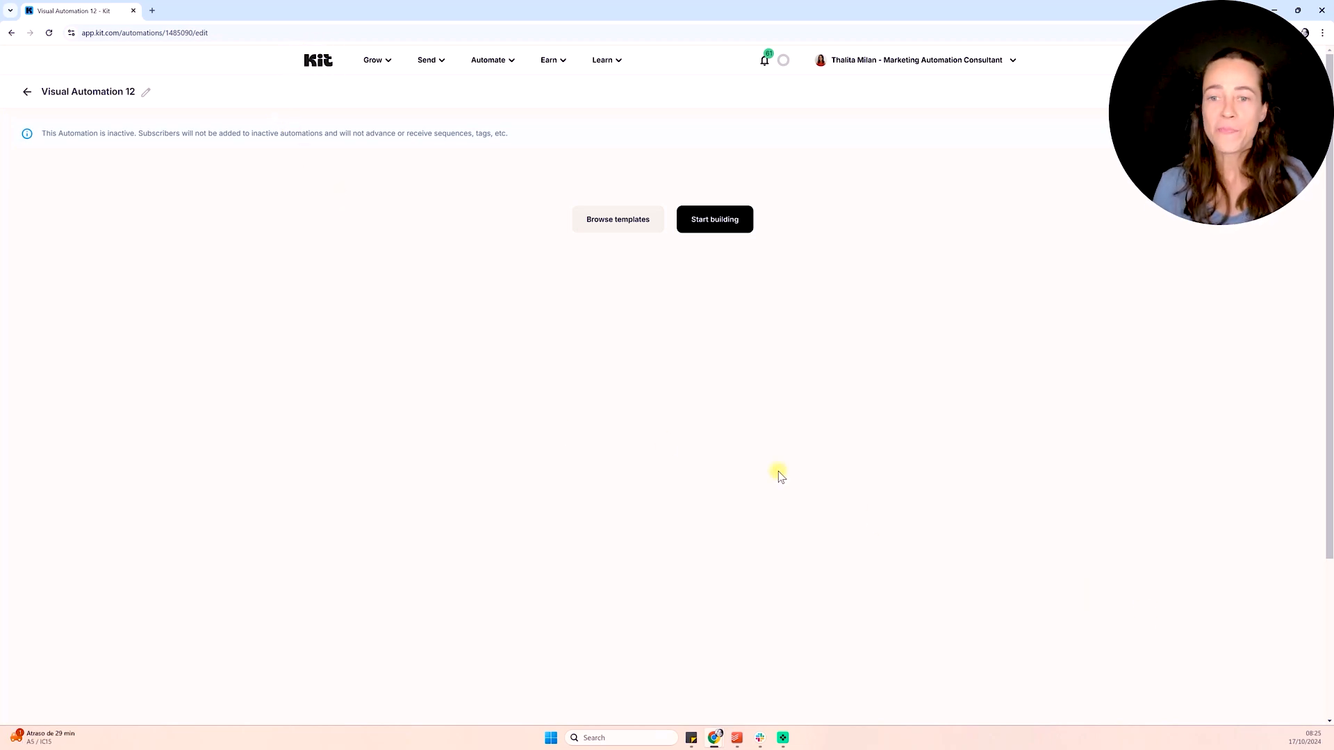
# In the empty Visual Automation 12, browse the tags available for a tag-based entry event, then dismiss the event setup
pyautogui.click(702, 219)
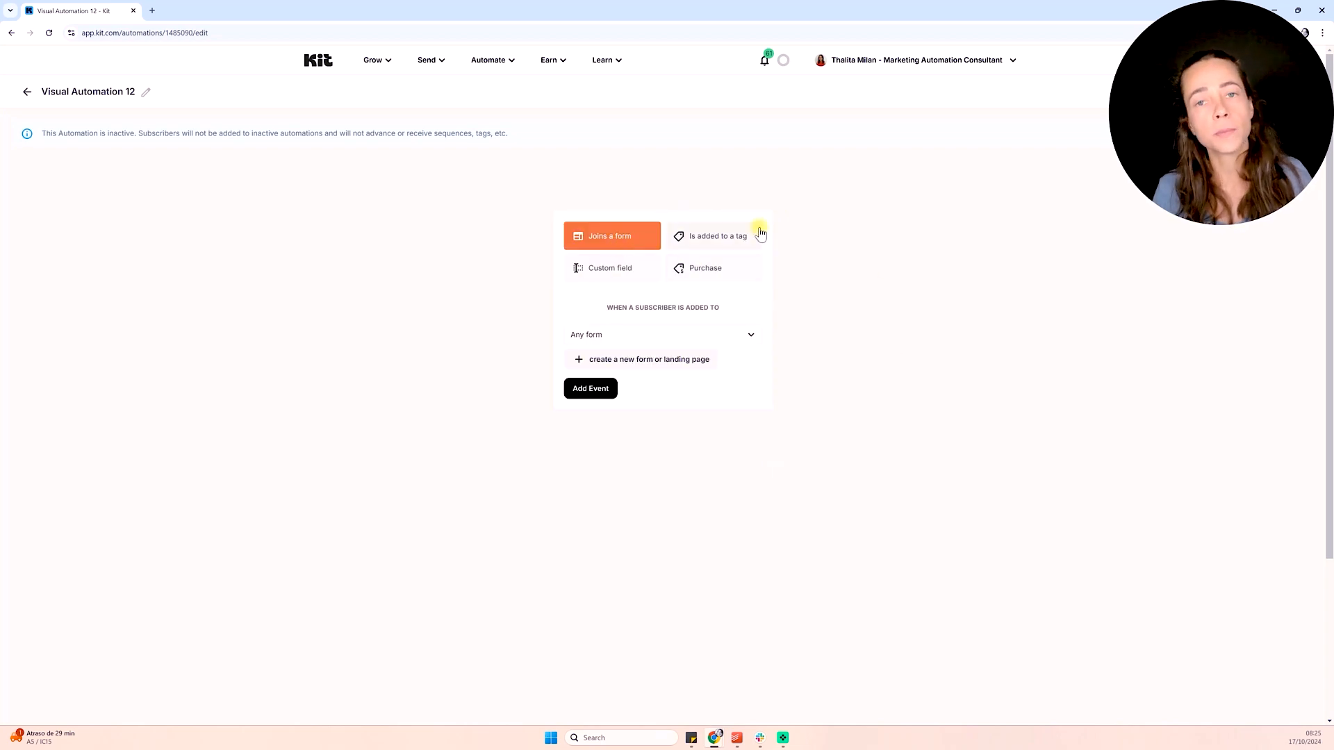
pyautogui.click(722, 237)
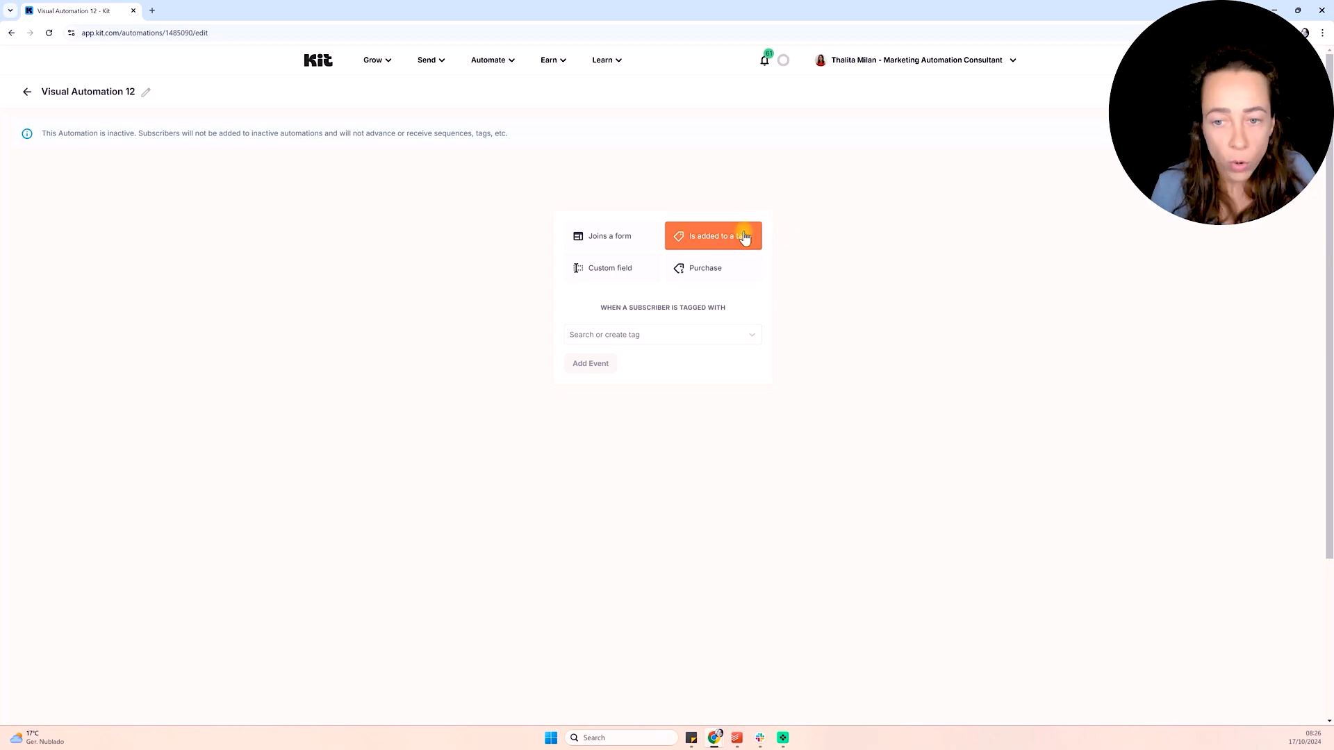
pyautogui.click(700, 334)
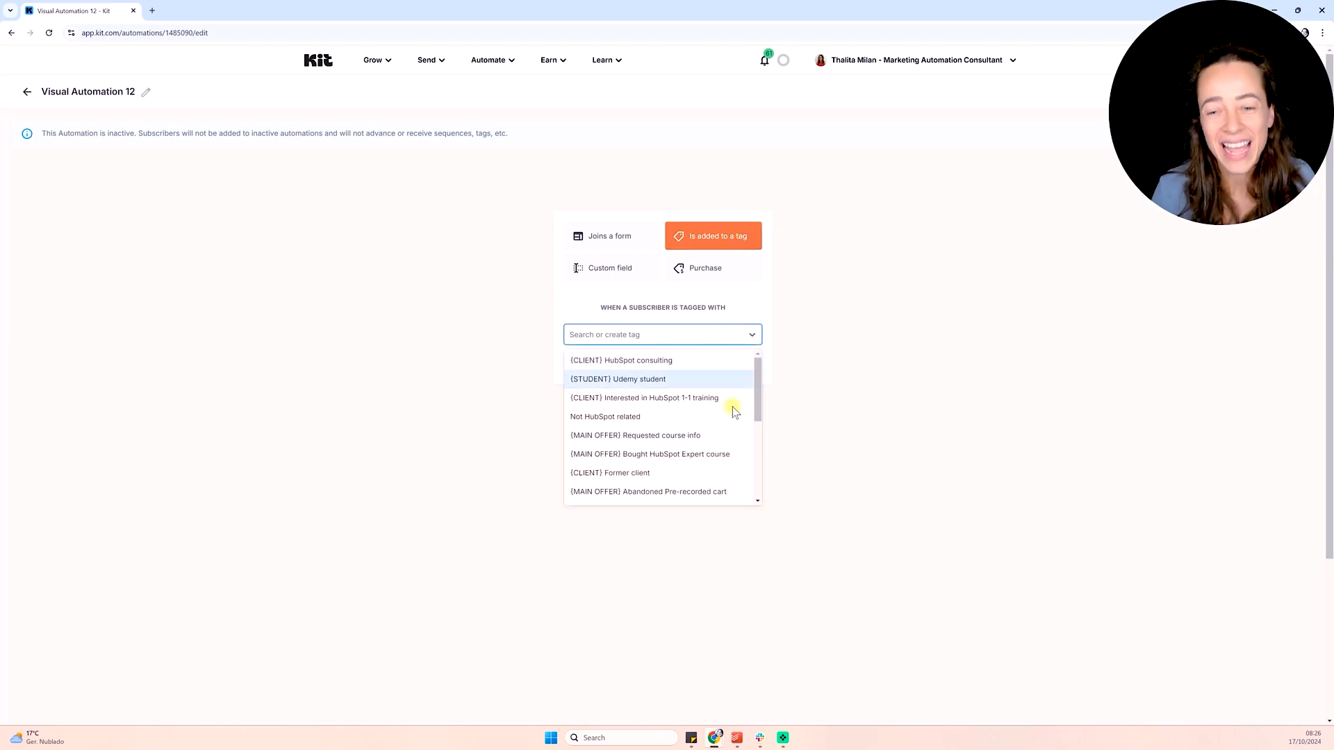
pyautogui.moveTo(757, 364)
pyautogui.mouseDown()
pyautogui.moveTo(757, 431)
pyautogui.moveTo(754, 351)
pyautogui.mouseUp()
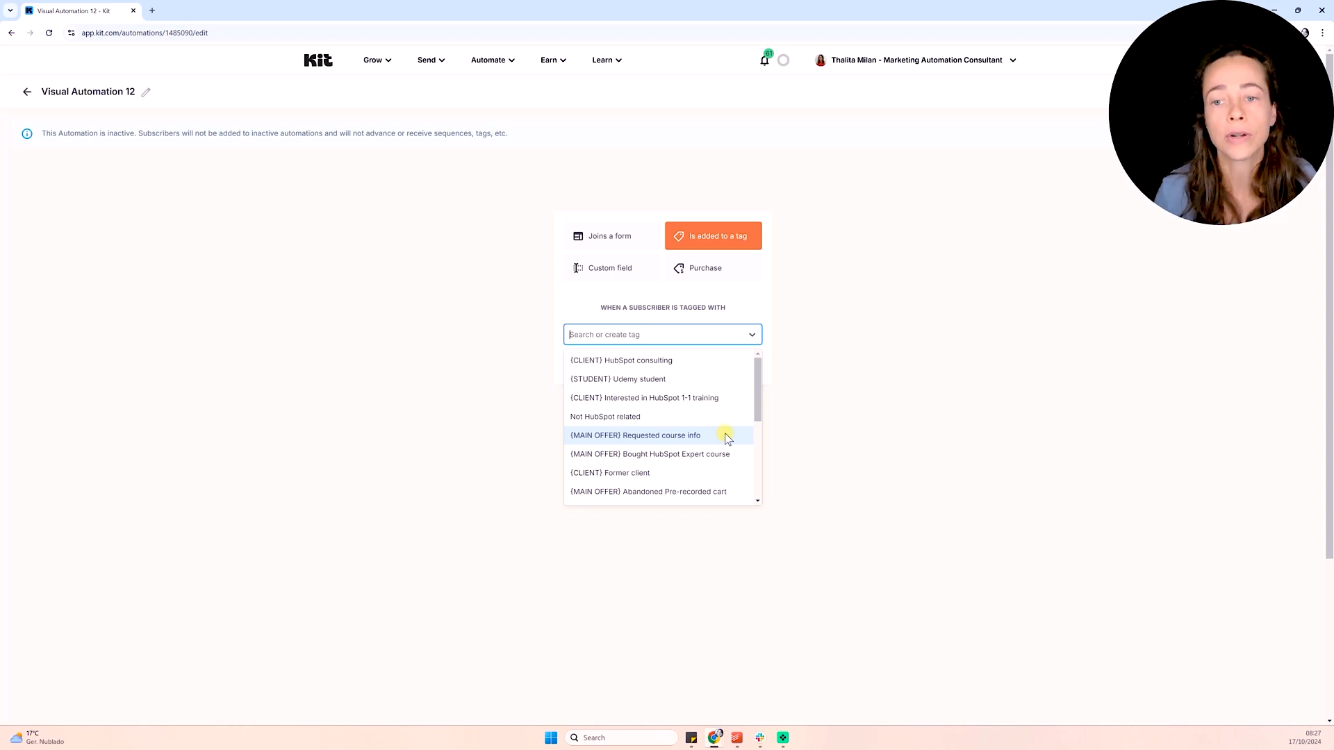
pyautogui.click(838, 357)
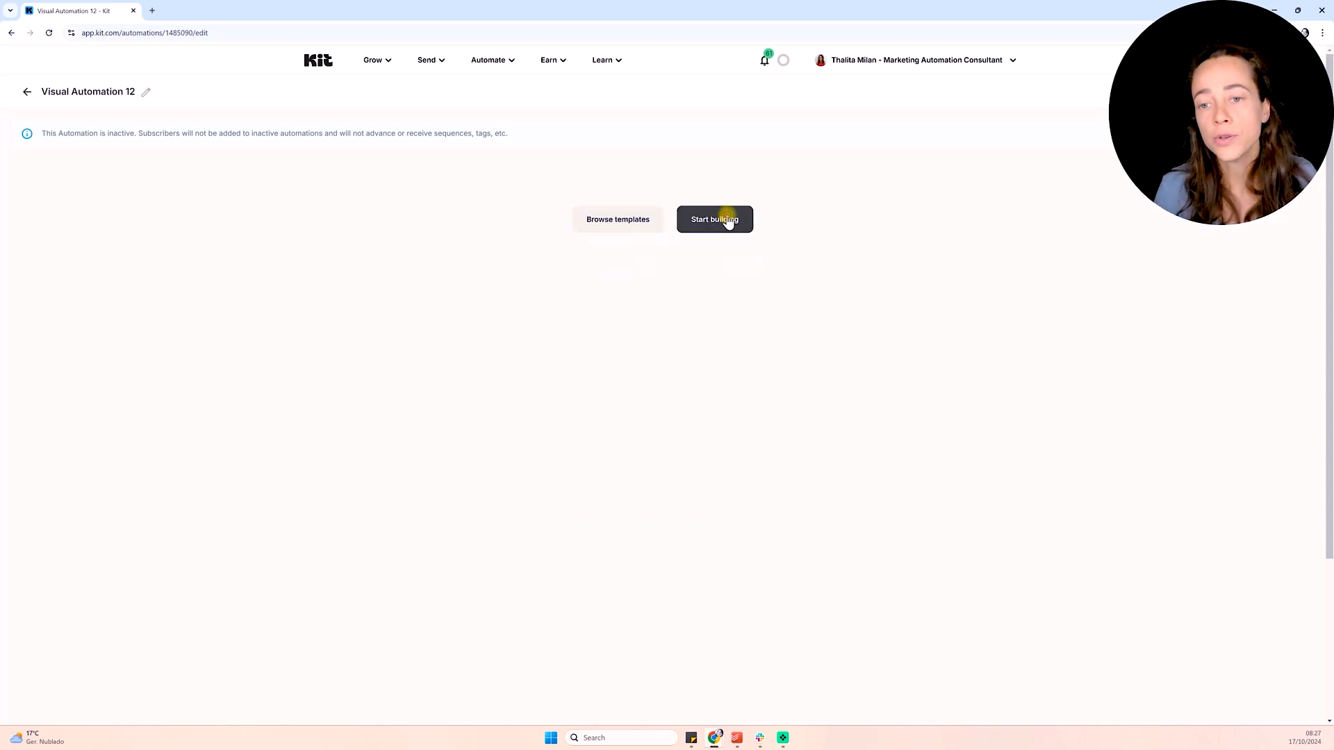
# Start the entry event setup again and compare the tag and custom field trigger options
pyautogui.click(728, 220)
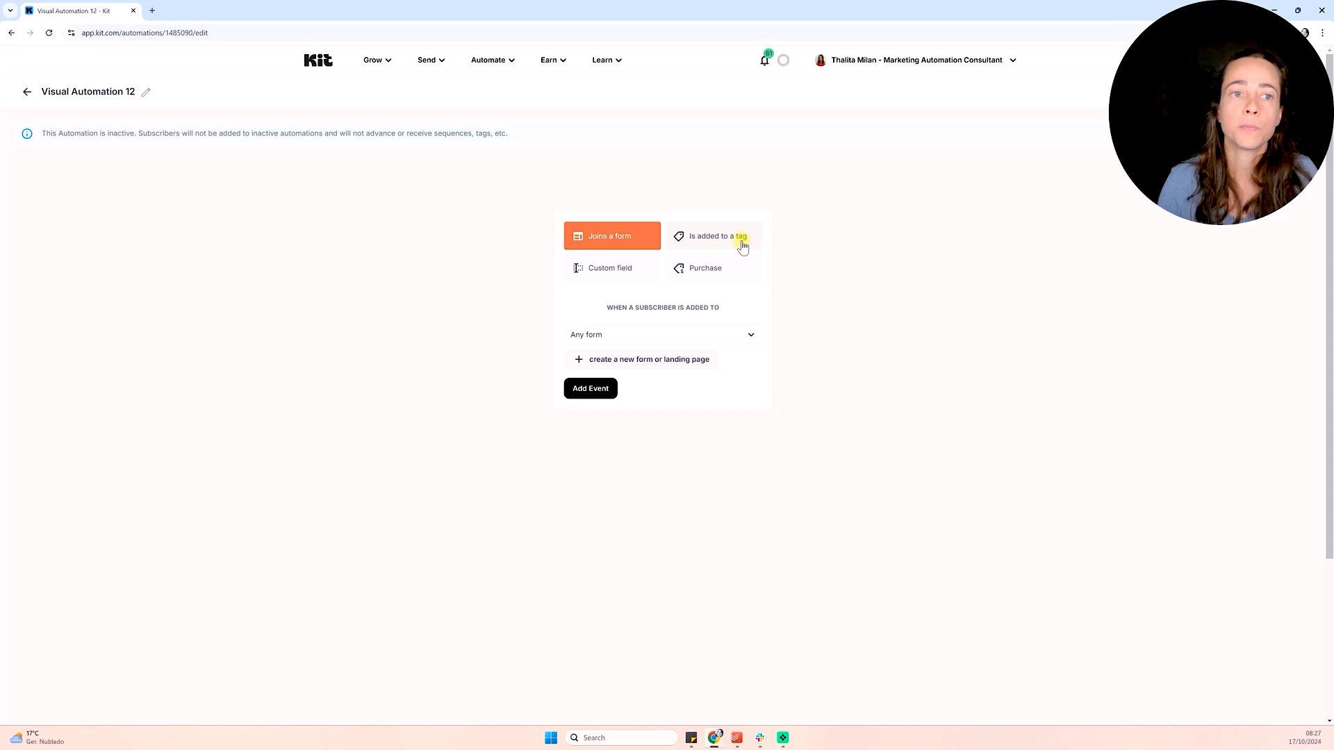
pyautogui.click(742, 240)
pyautogui.scroll(-2, 956, 144)
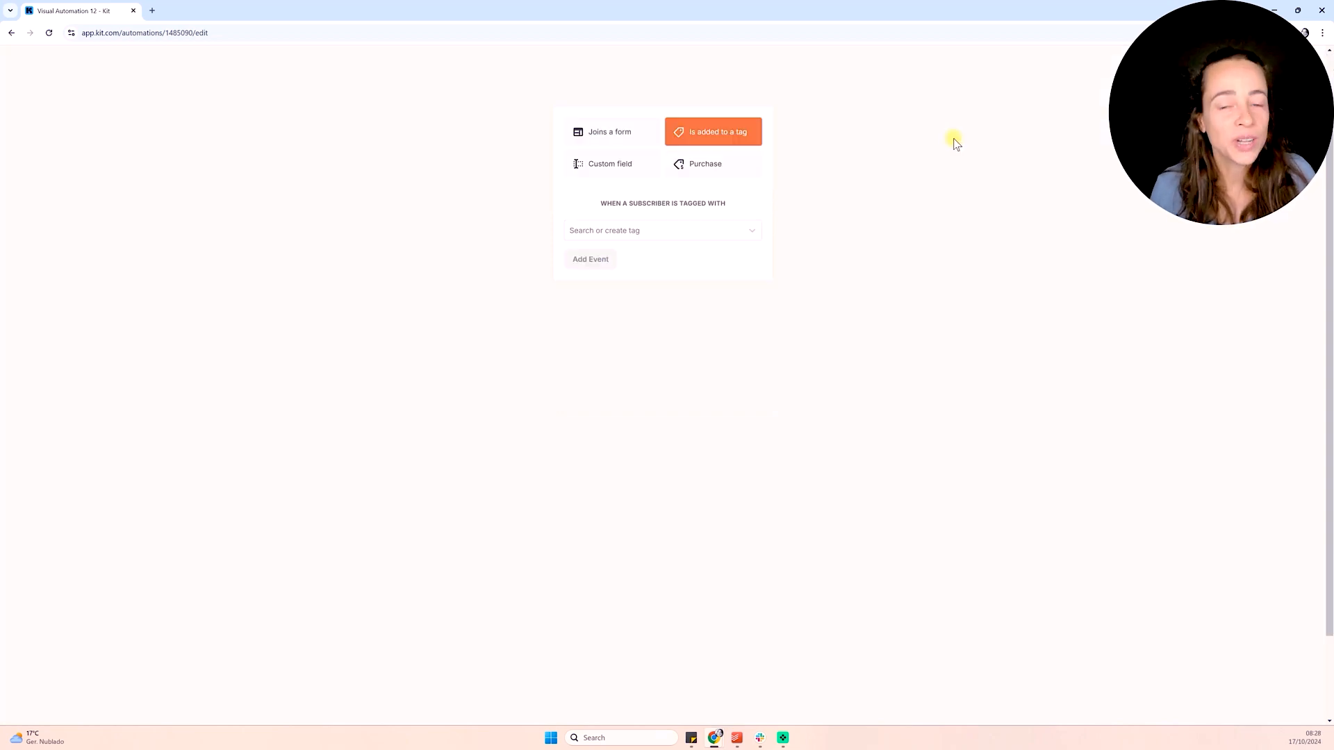
pyautogui.click(617, 170)
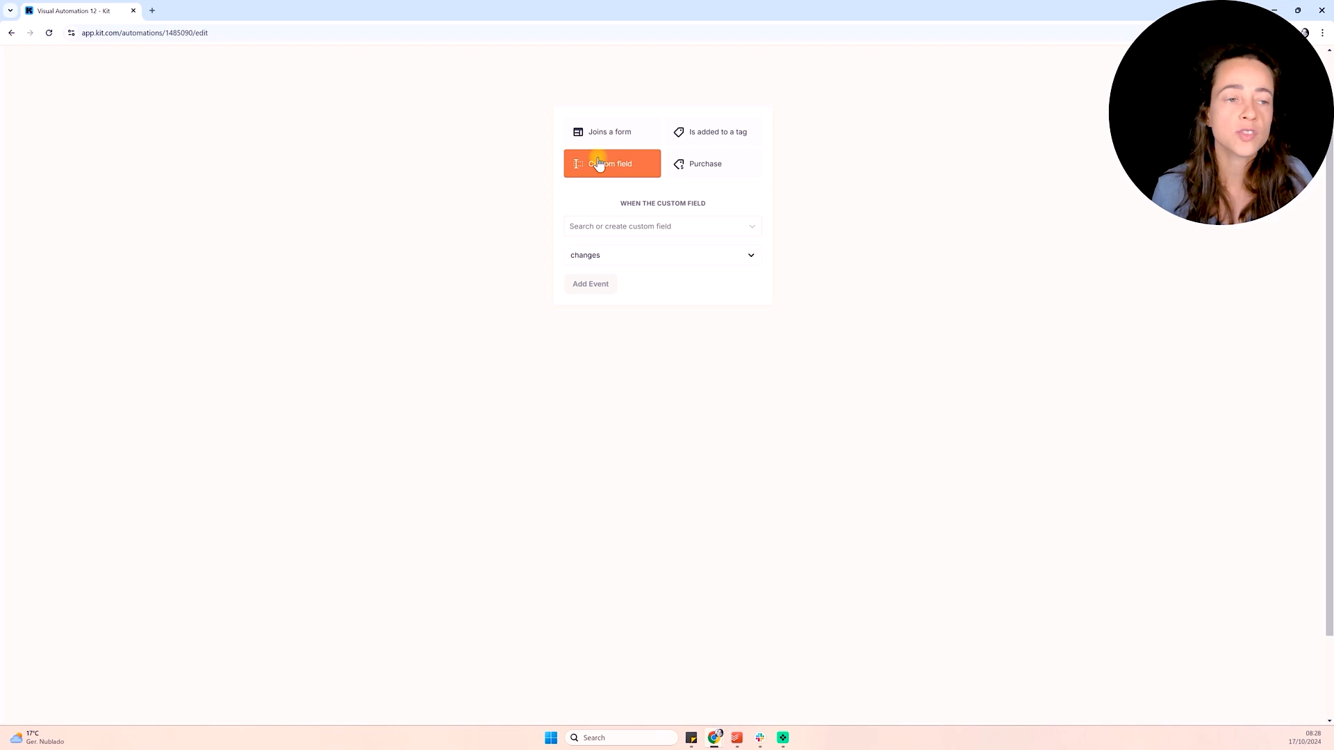
# Examine the integration and product options of the purchase trigger for the entry event
pyautogui.click(702, 164)
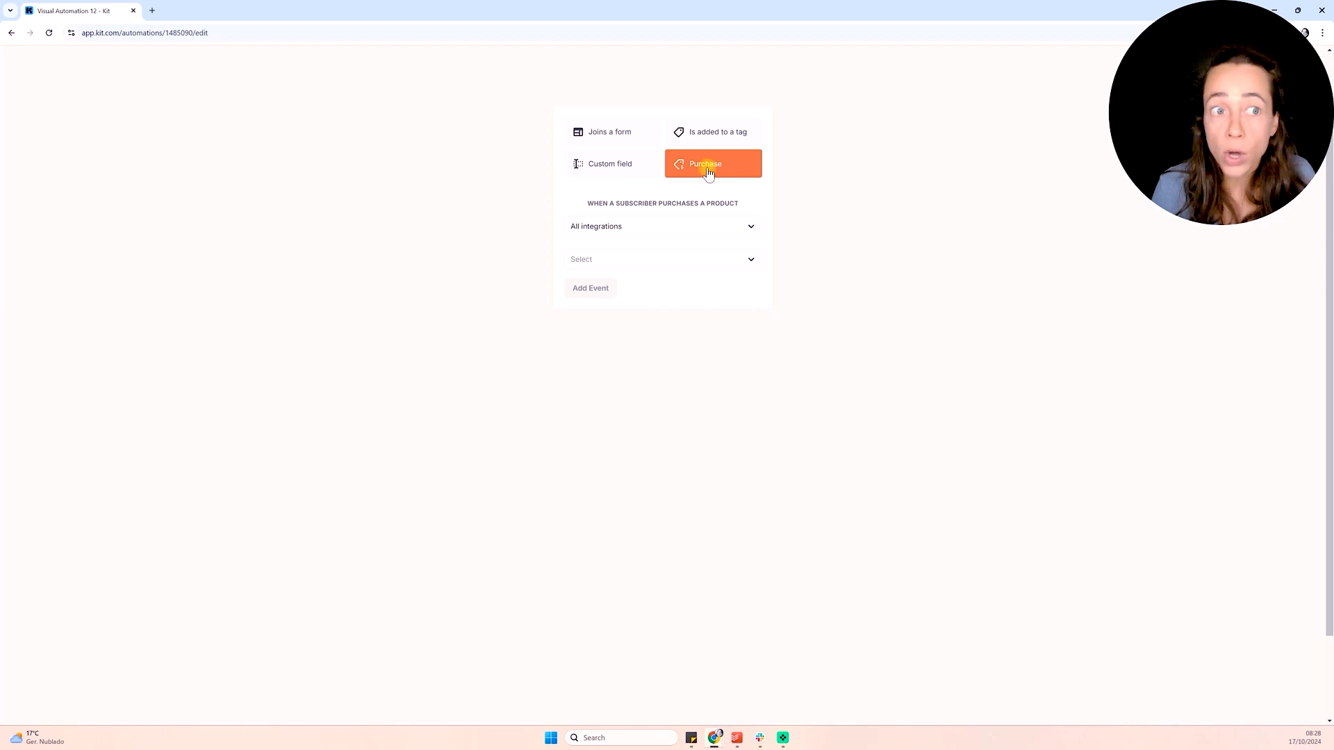
pyautogui.click(723, 233)
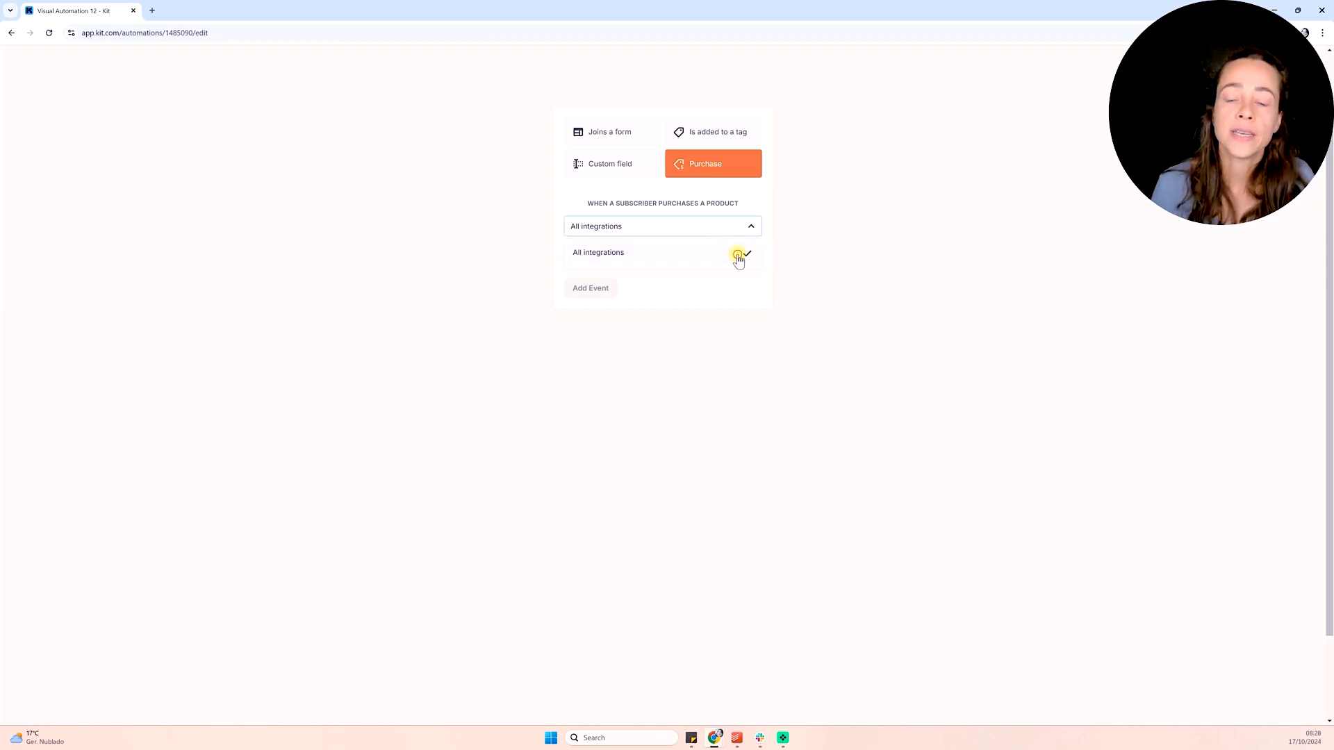
pyautogui.click(738, 253)
pyautogui.click(709, 259)
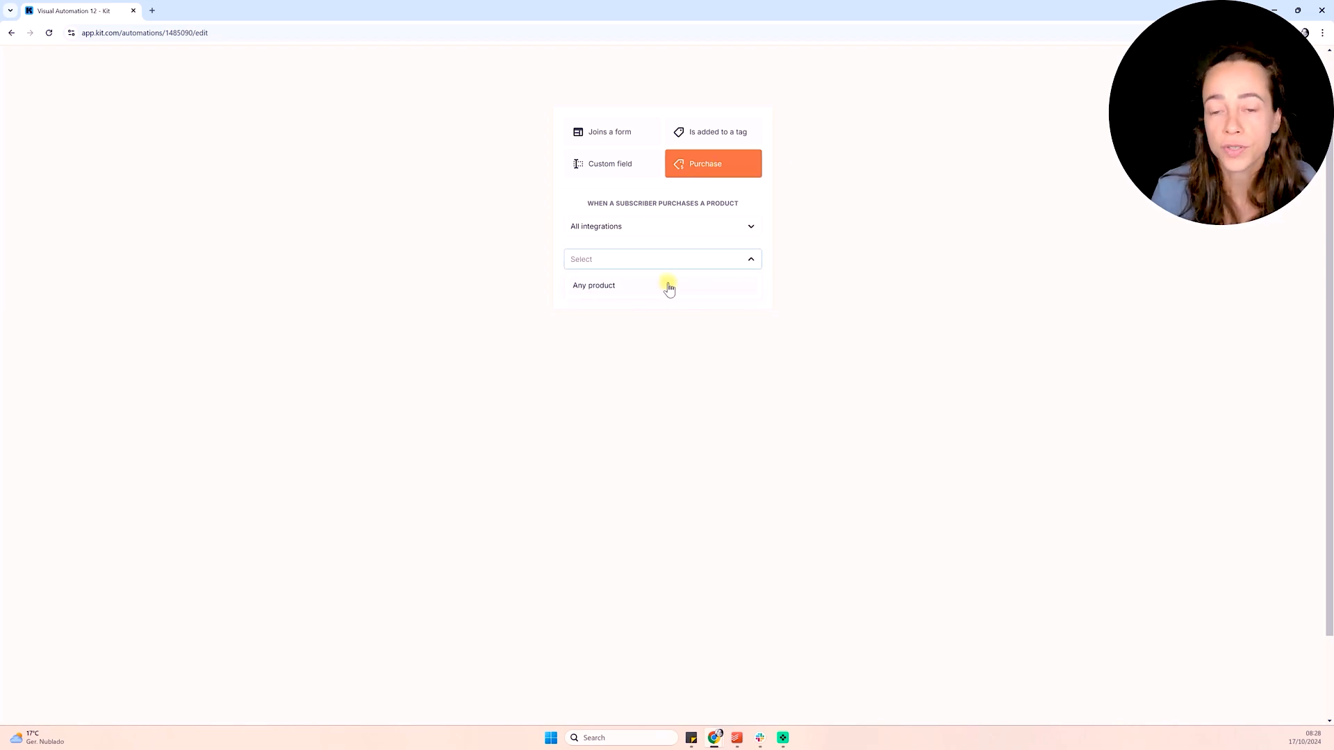
pyautogui.scroll(2, 821, 280)
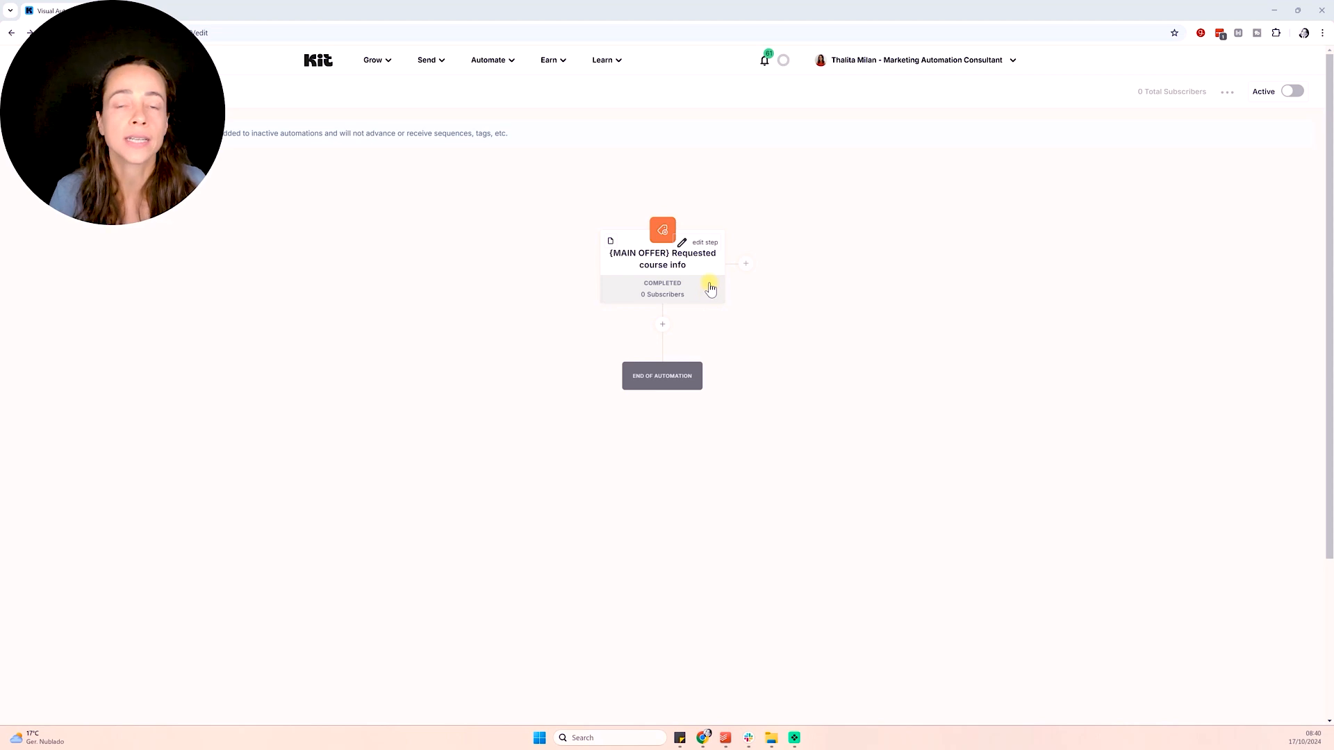
# Below the "(MAIN OFFER) Requested course info" event, add an action that delays the next step for 3 days
pyautogui.click(662, 325)
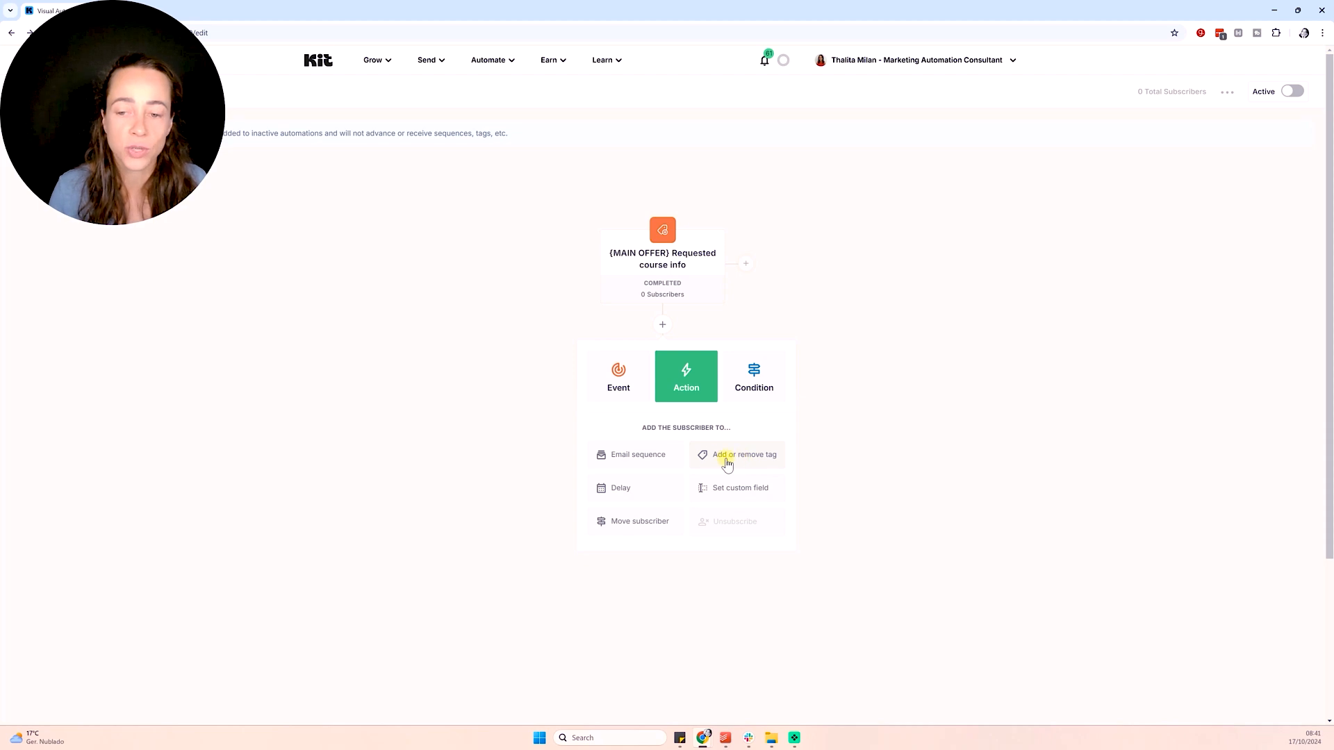
pyautogui.click(655, 494)
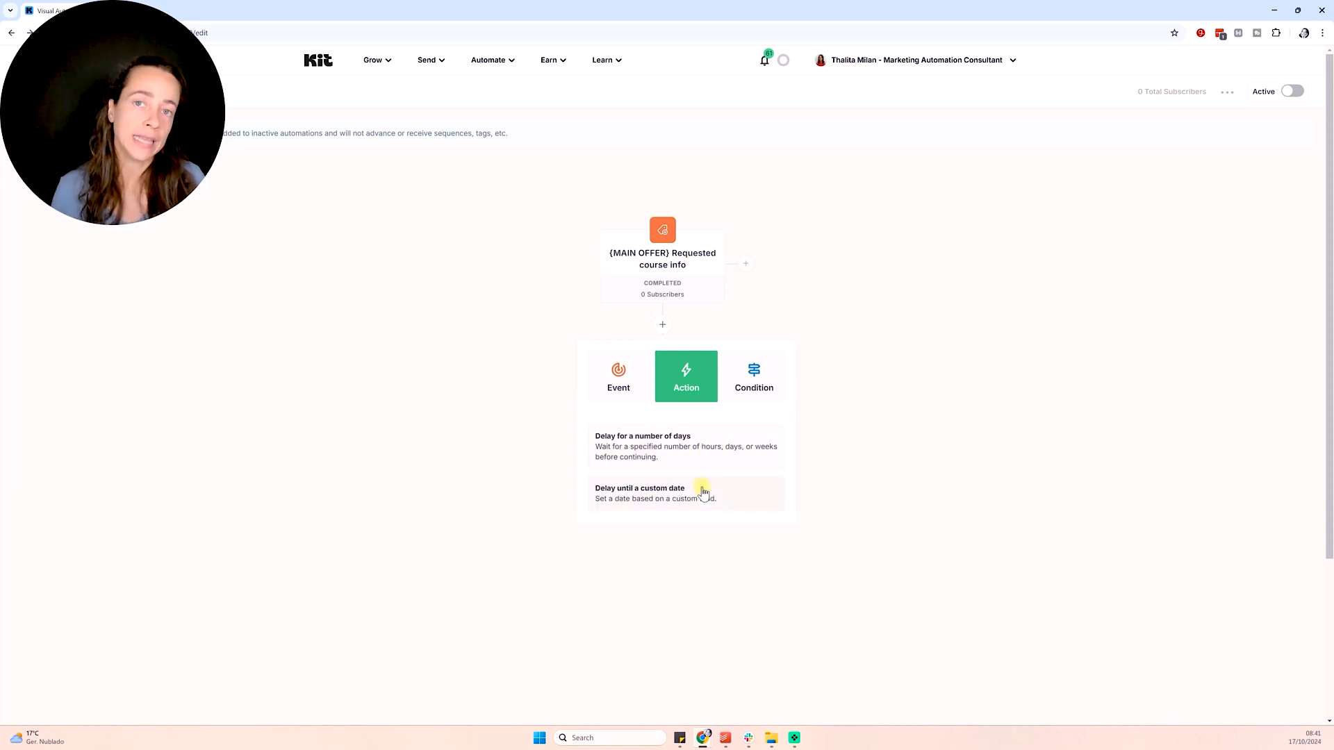
pyautogui.click(700, 448)
pyautogui.click(673, 437)
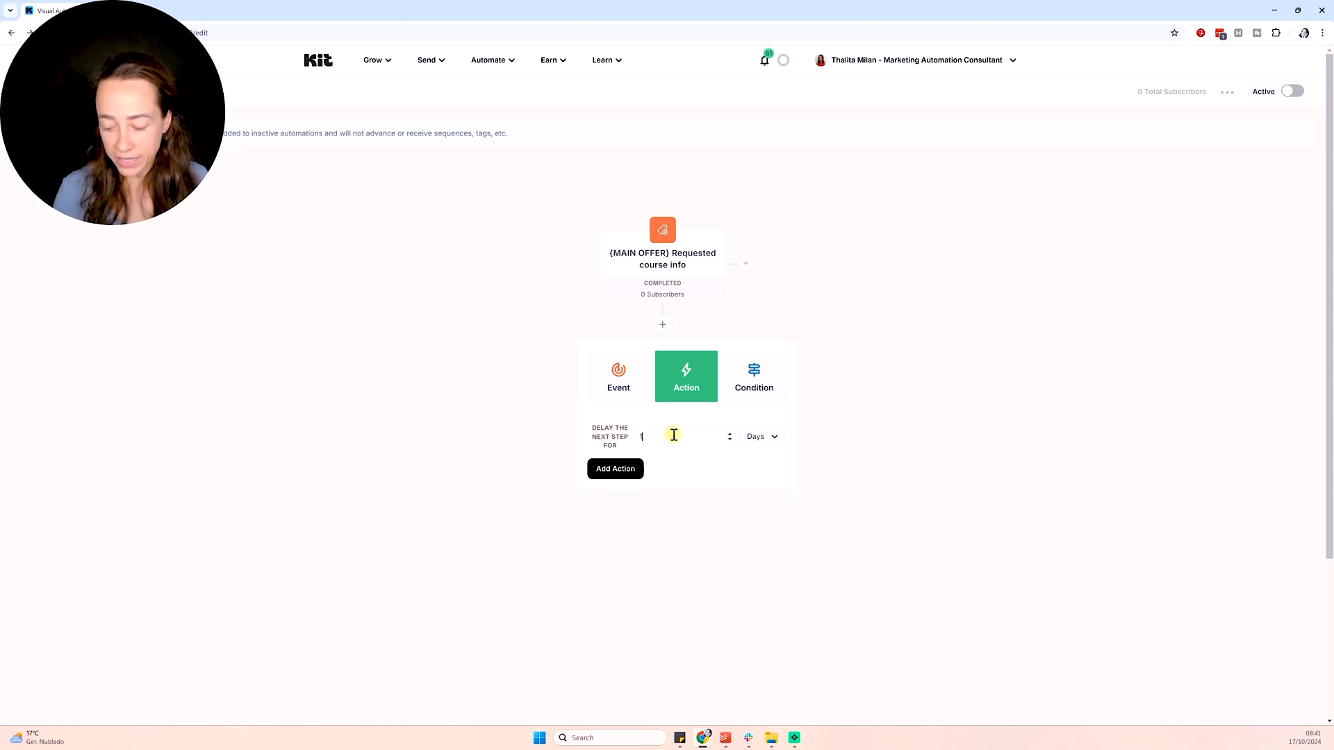
pyautogui.press('BackSpace')
pyautogui.write('3')
pyautogui.click(614, 468)
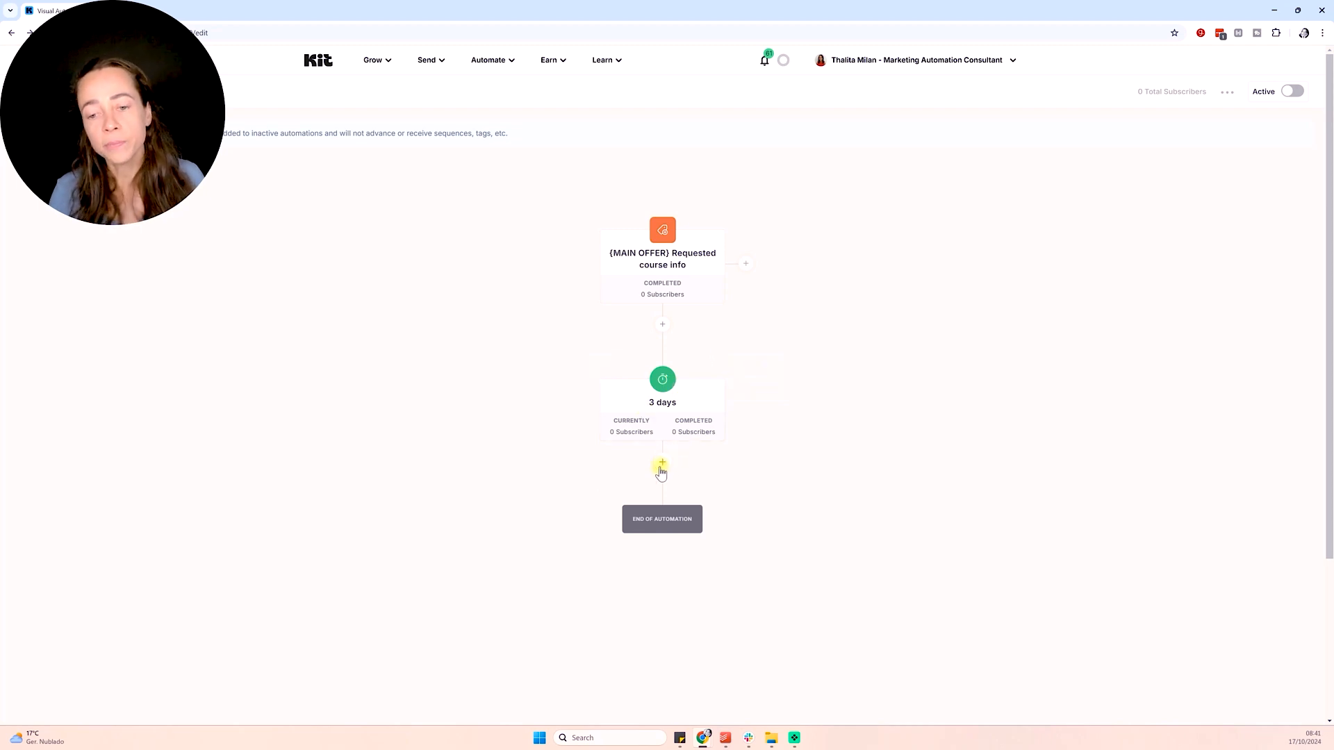
# Start a custom field action below the 3-day delay, create the new custom field "Status", and check the list of available fields
pyautogui.moveTo(667, 425)
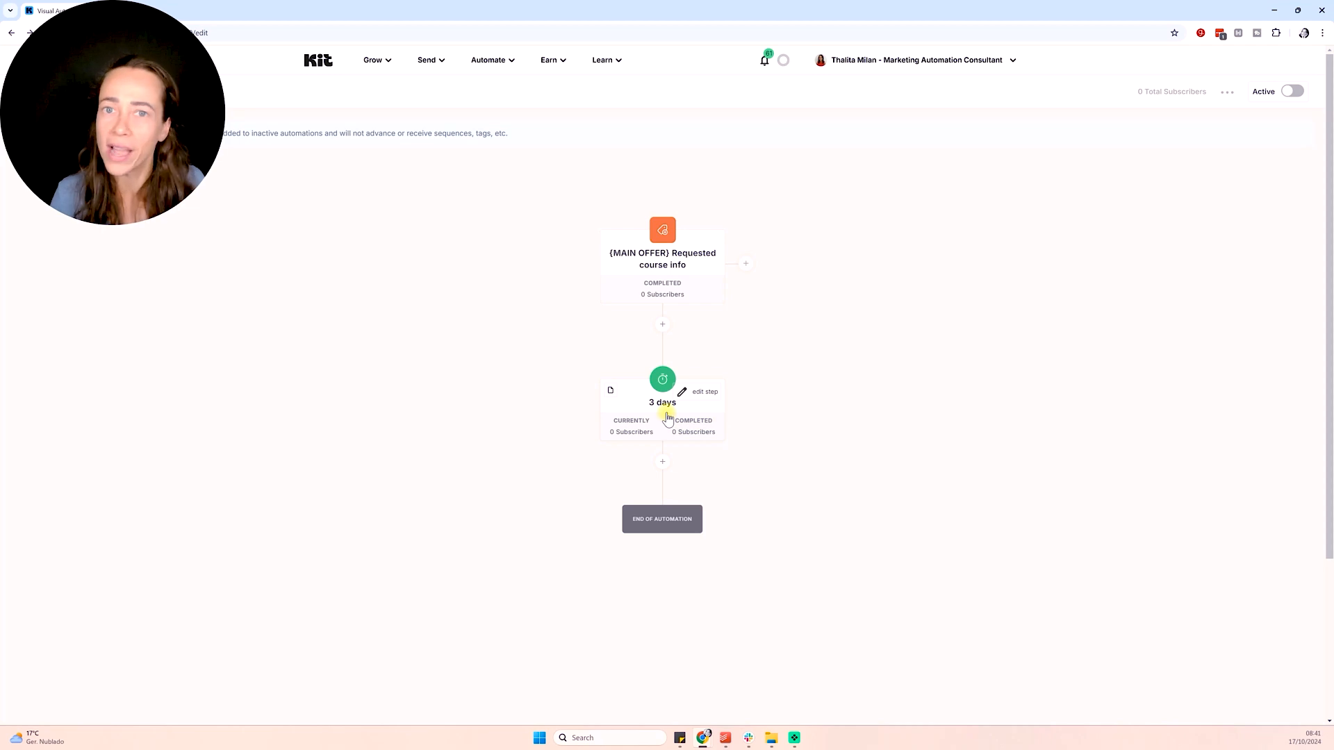
pyautogui.click(662, 461)
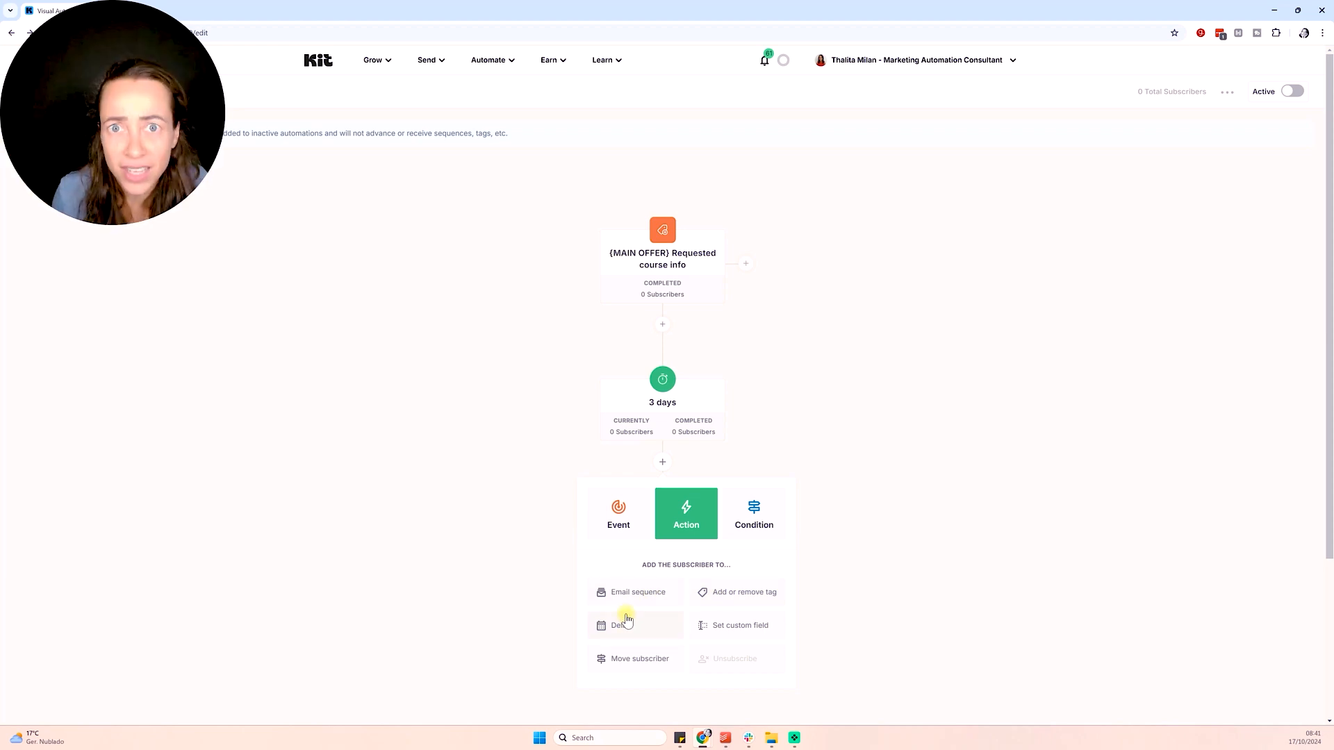
pyautogui.scroll(-2, 744, 526)
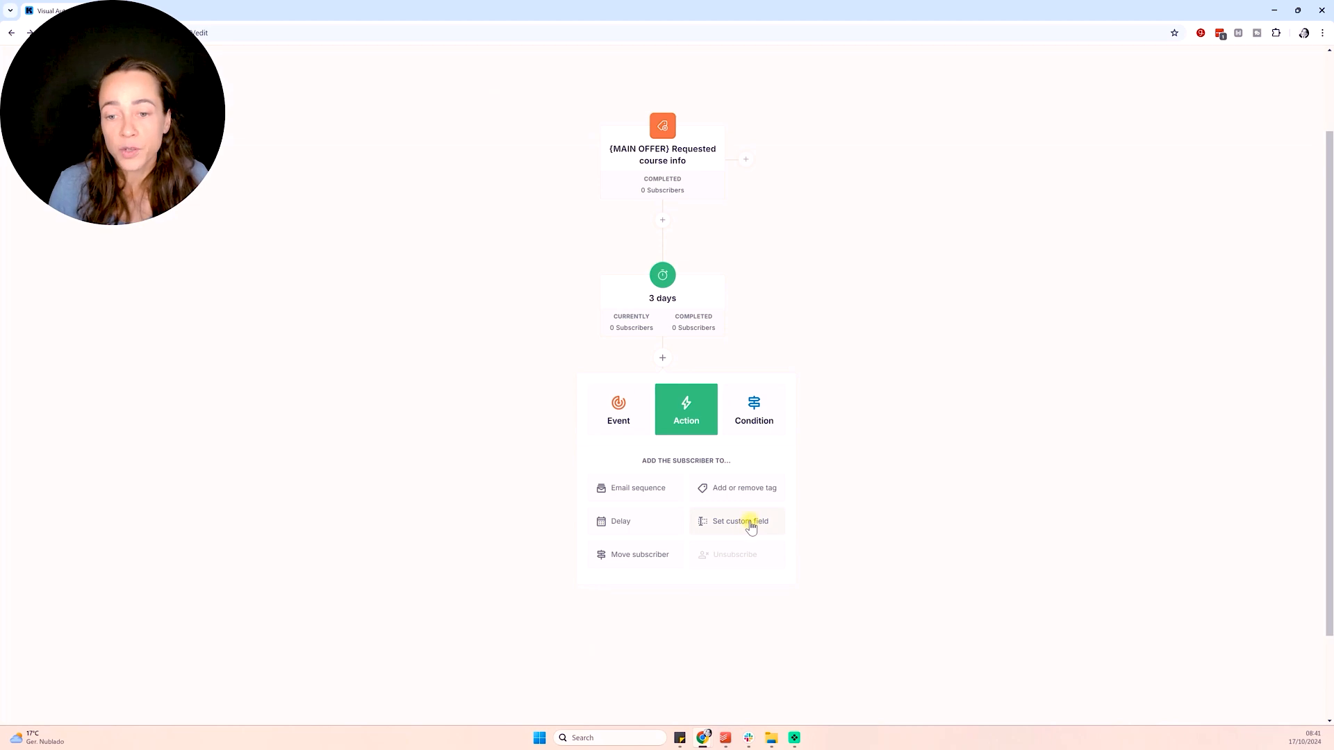
pyautogui.click(750, 528)
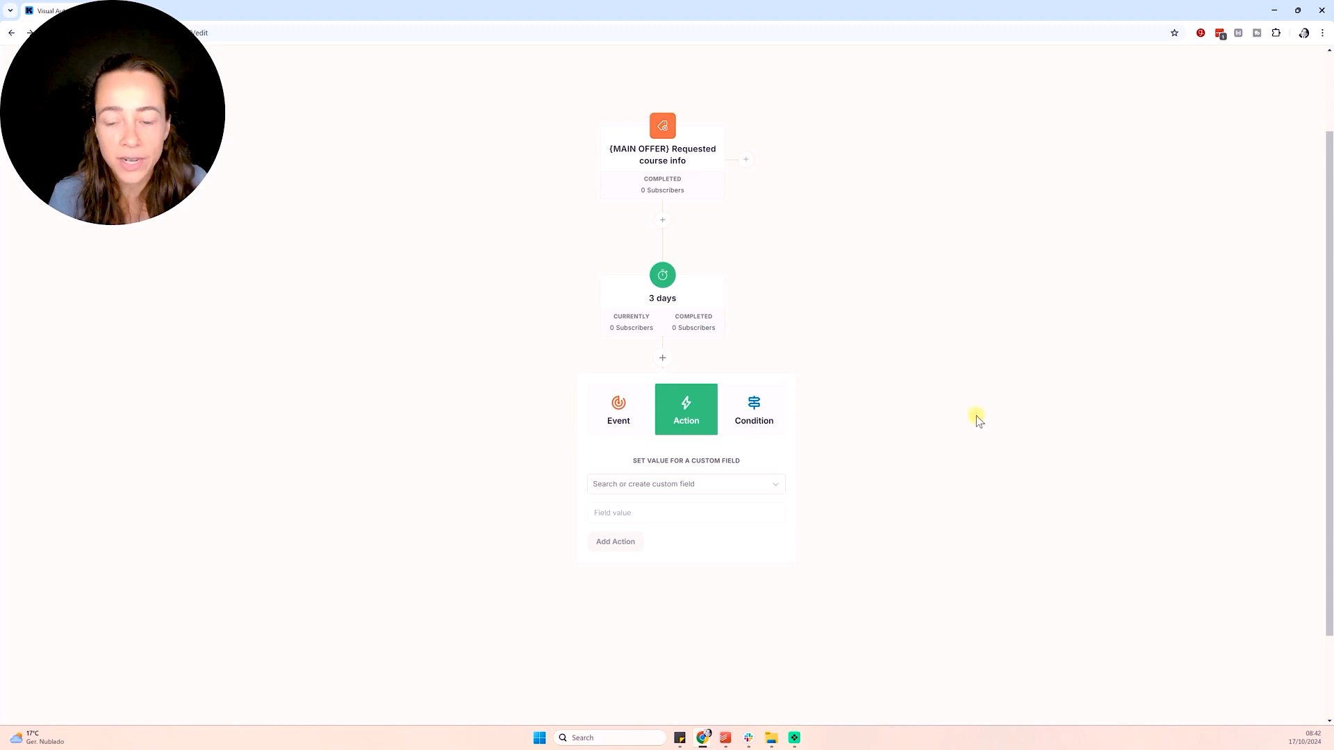
pyautogui.click(717, 481)
pyautogui.write('S')
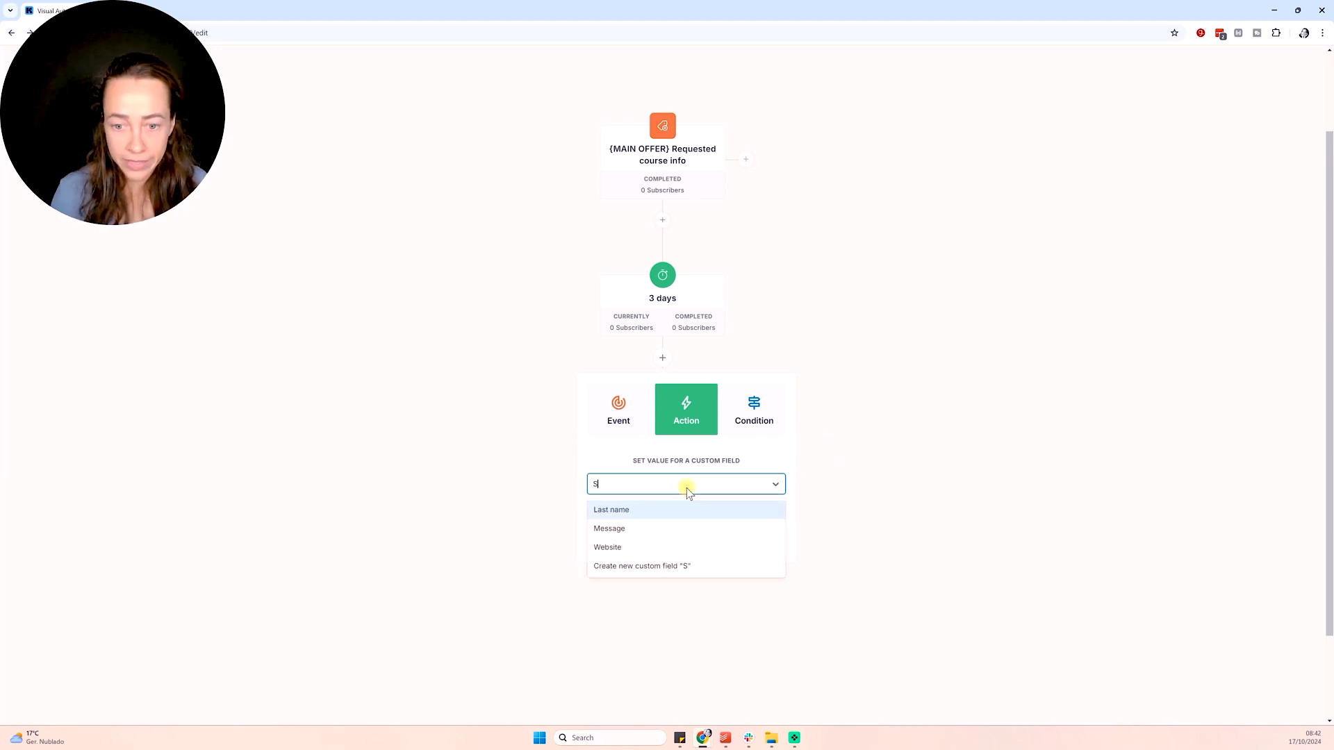
pyautogui.write('tatus')
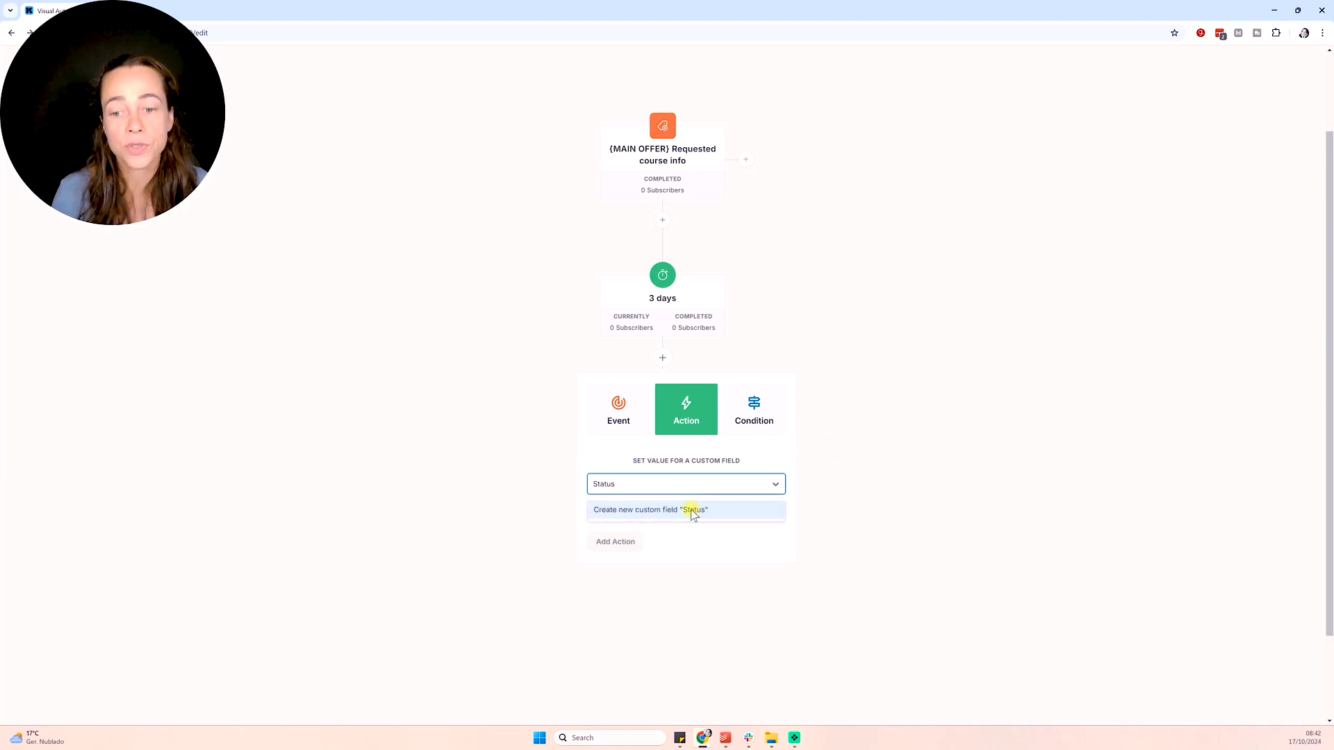
pyautogui.click(692, 509)
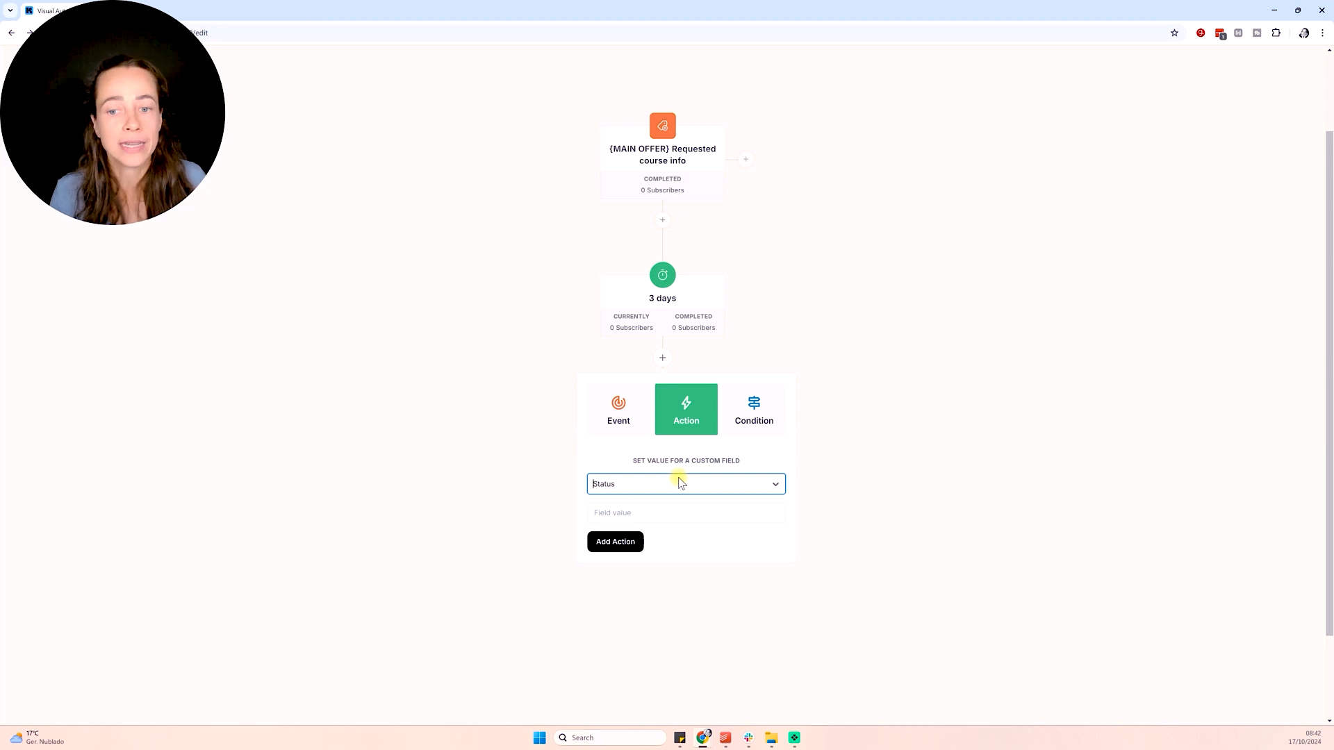
pyautogui.click(775, 484)
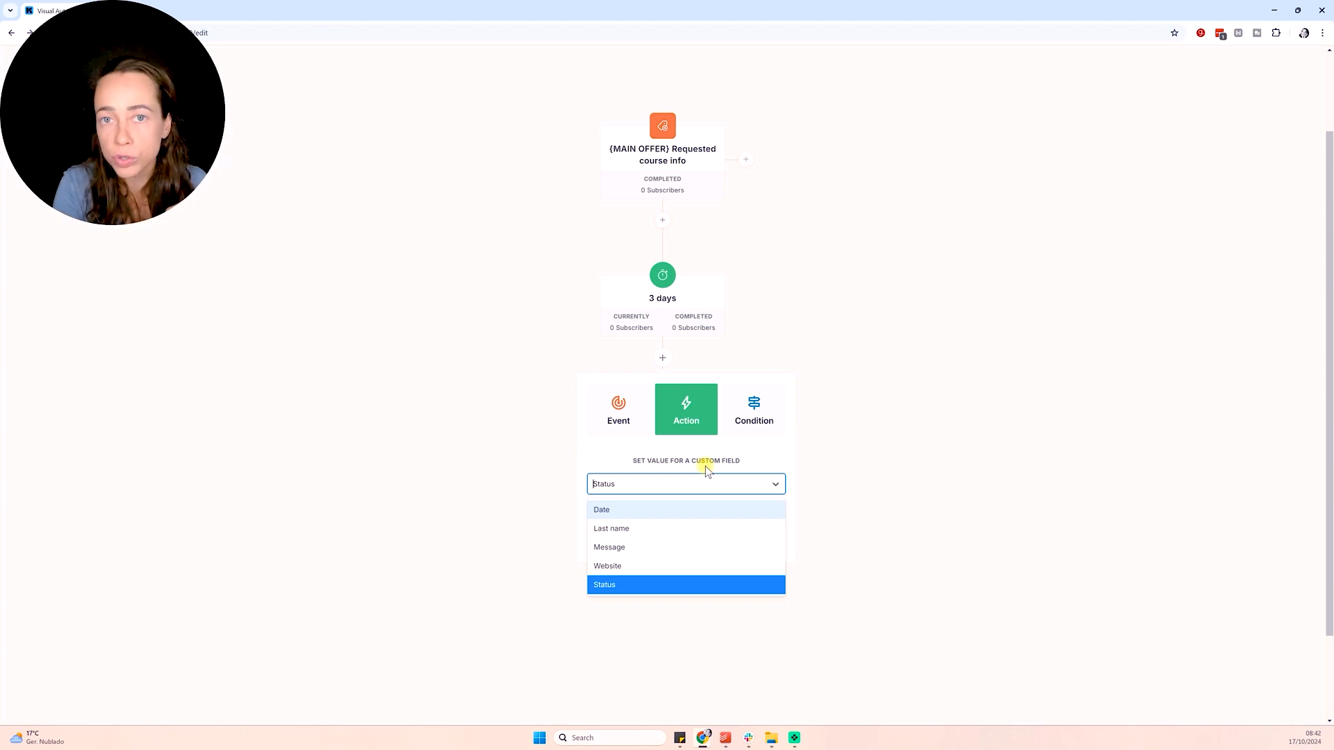
pyautogui.click(785, 454)
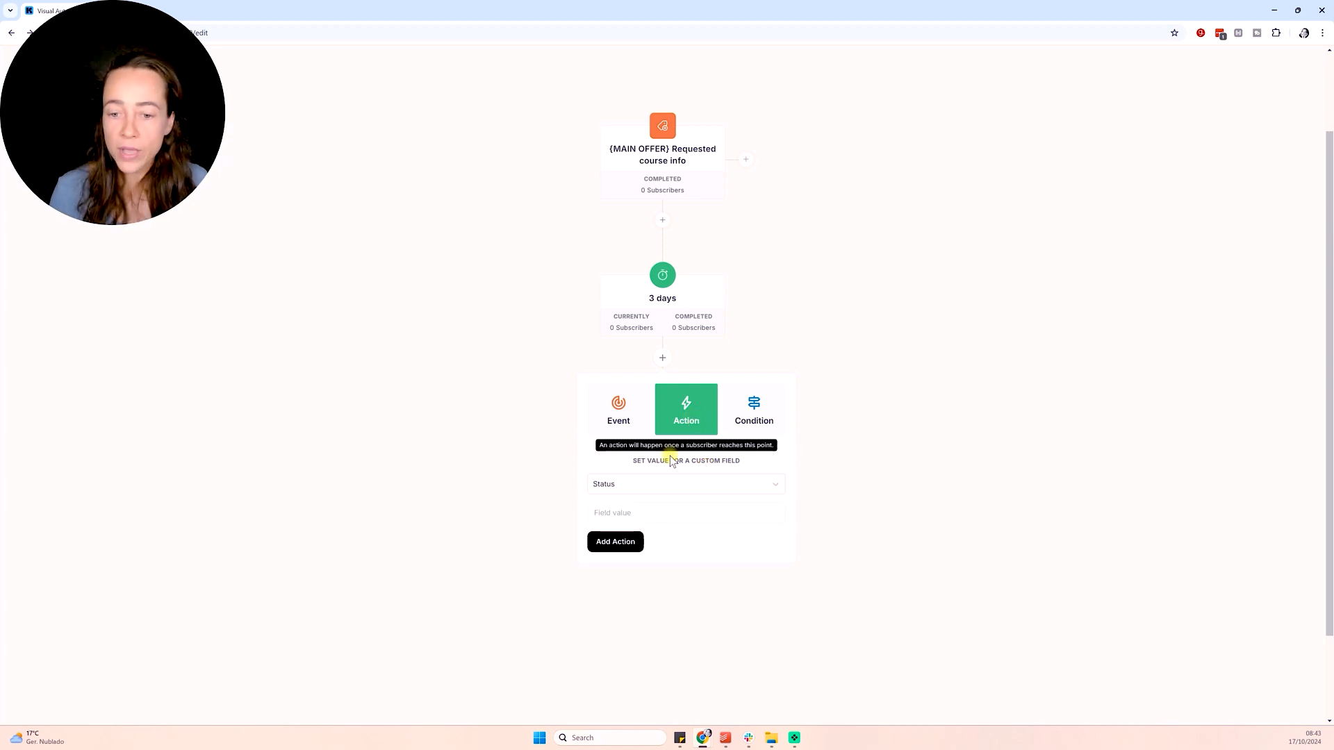
# Restart the action setup and review the options for moving subscribers between automations, then return to the list of actions
pyautogui.click(662, 358)
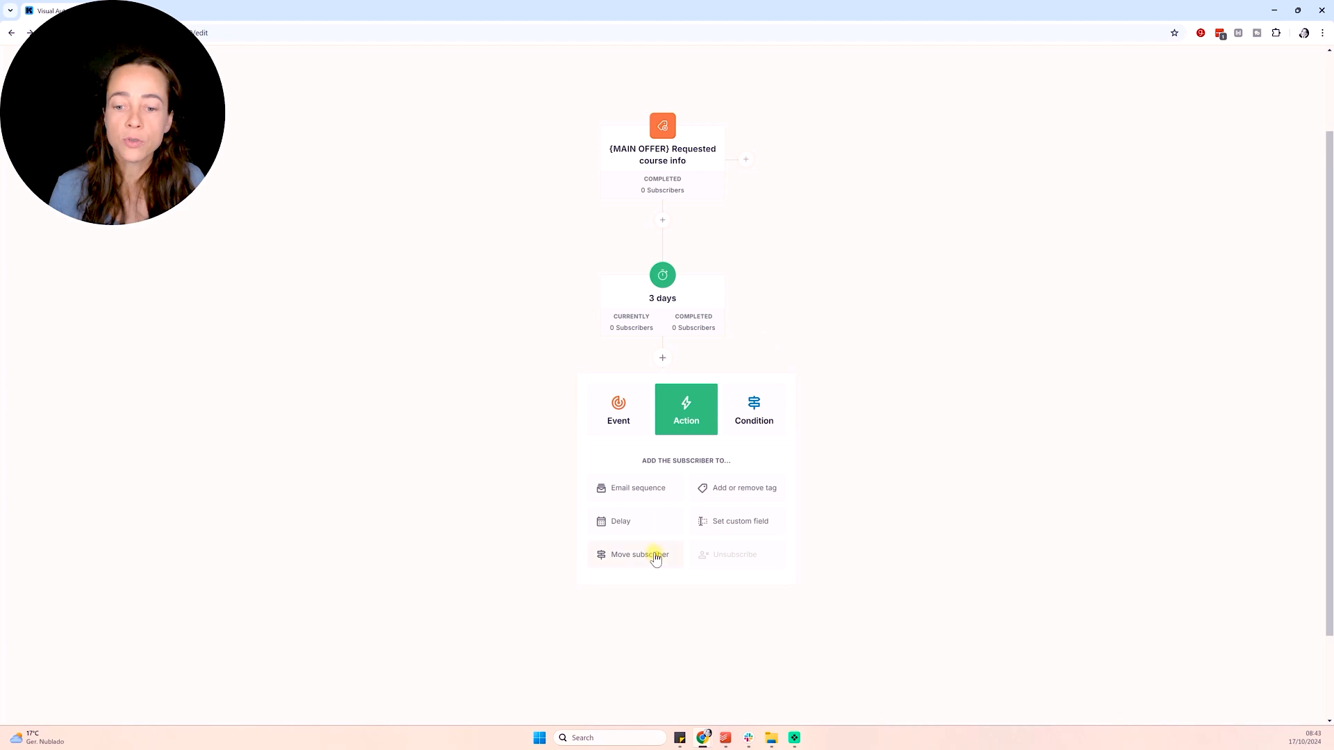
pyautogui.click(655, 553)
pyautogui.scroll(-2, 854, 469)
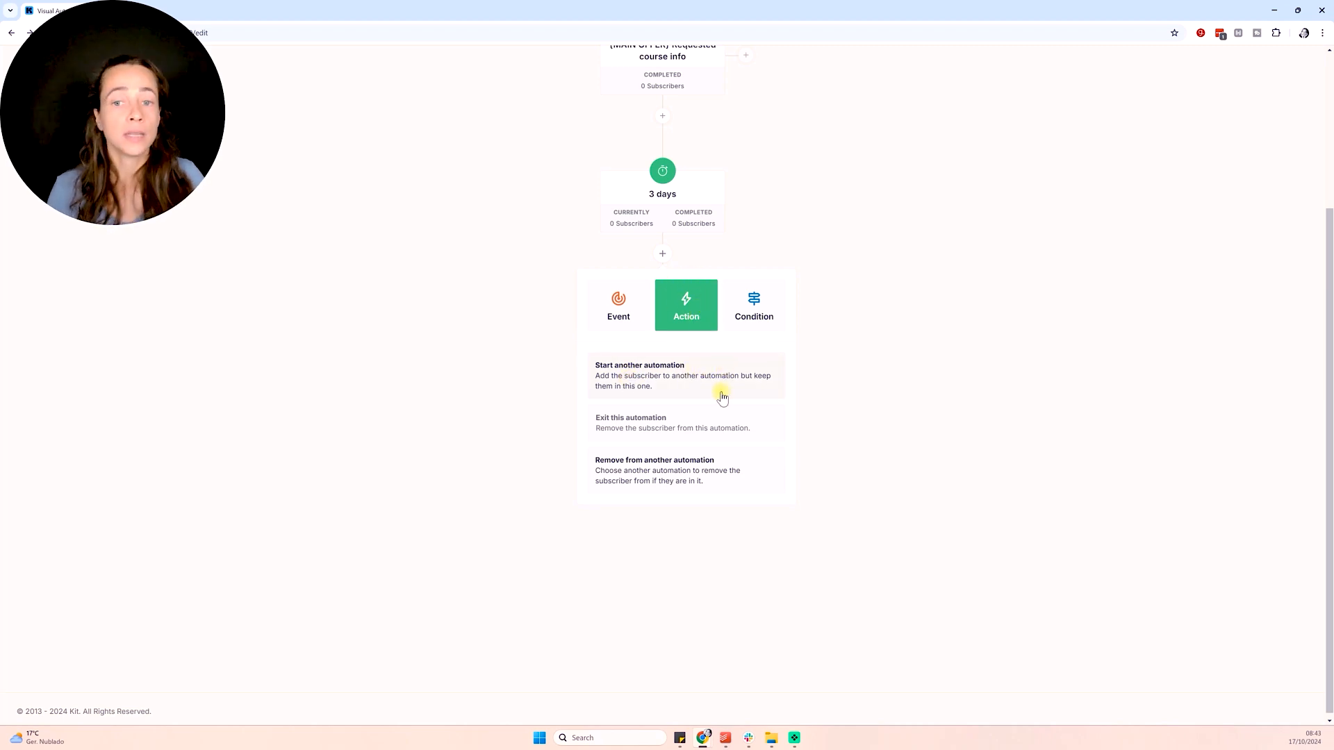
pyautogui.moveTo(695, 426)
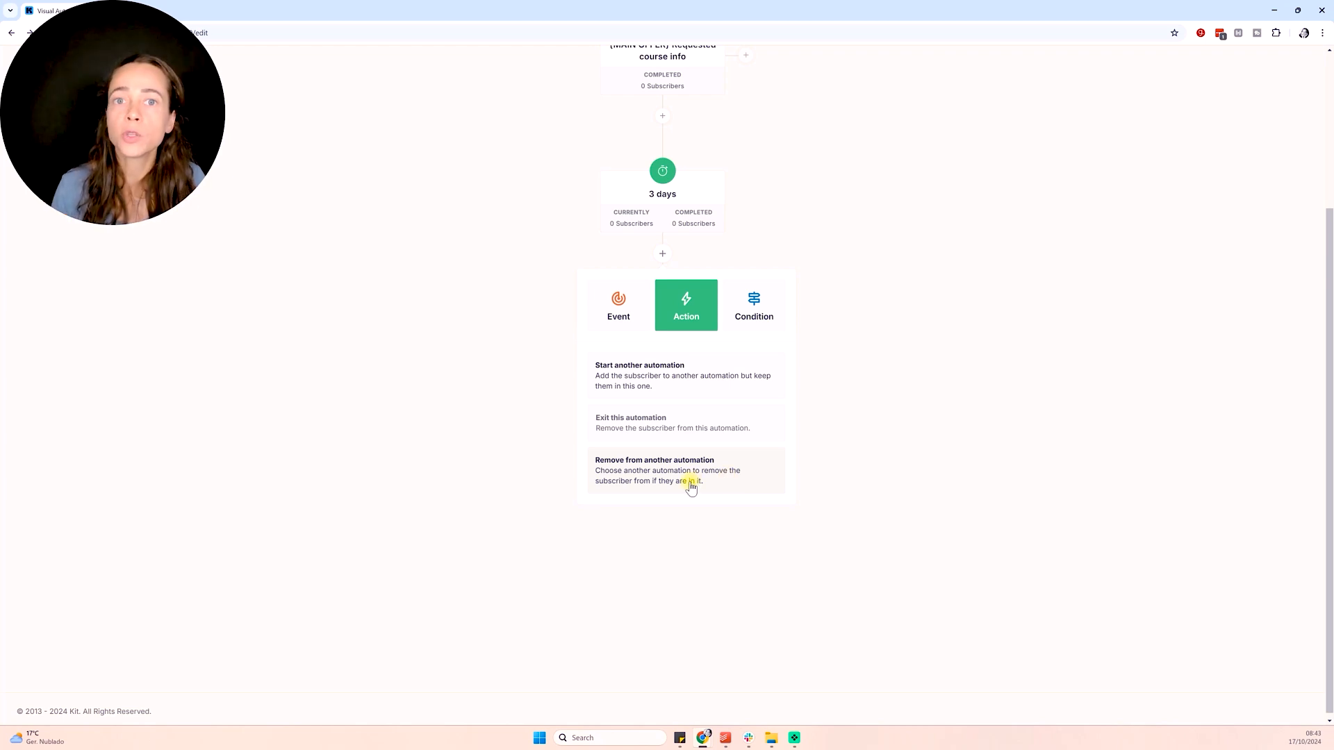
pyautogui.scroll(3, 848, 229)
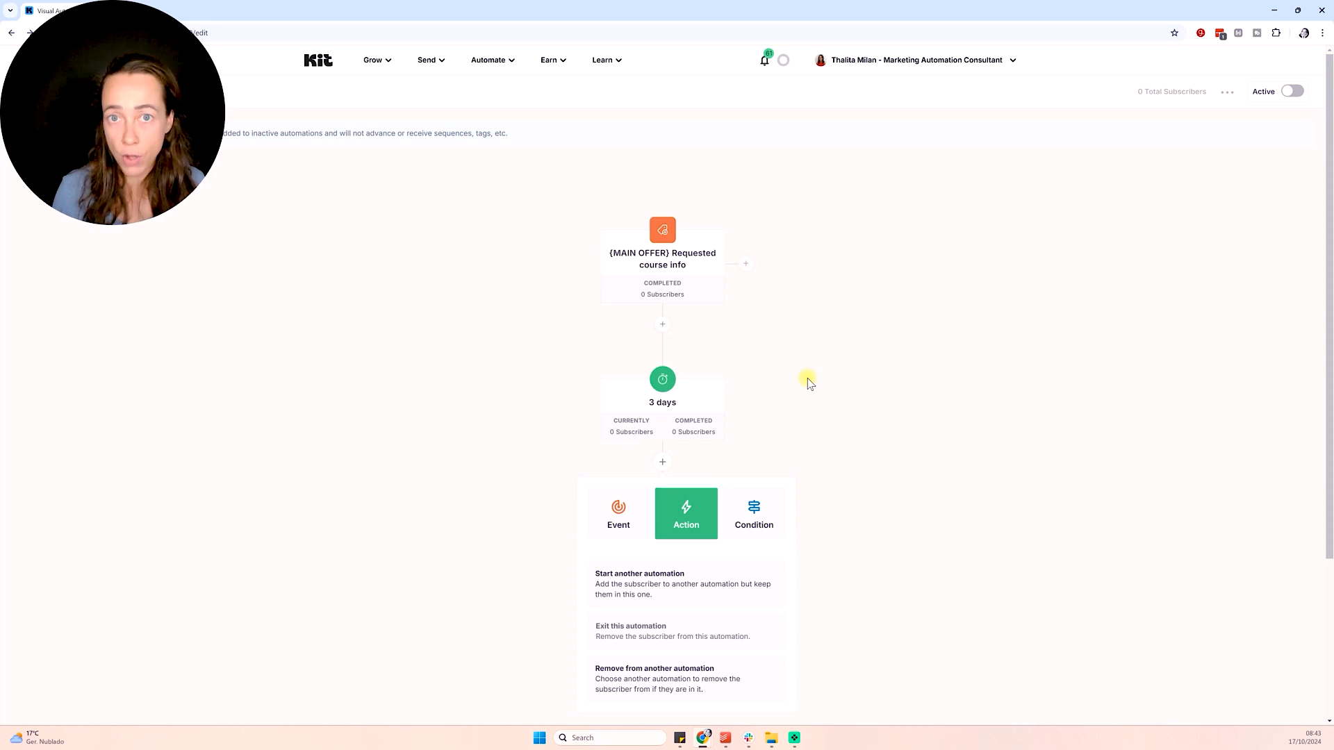
pyautogui.scroll(-2, 798, 355)
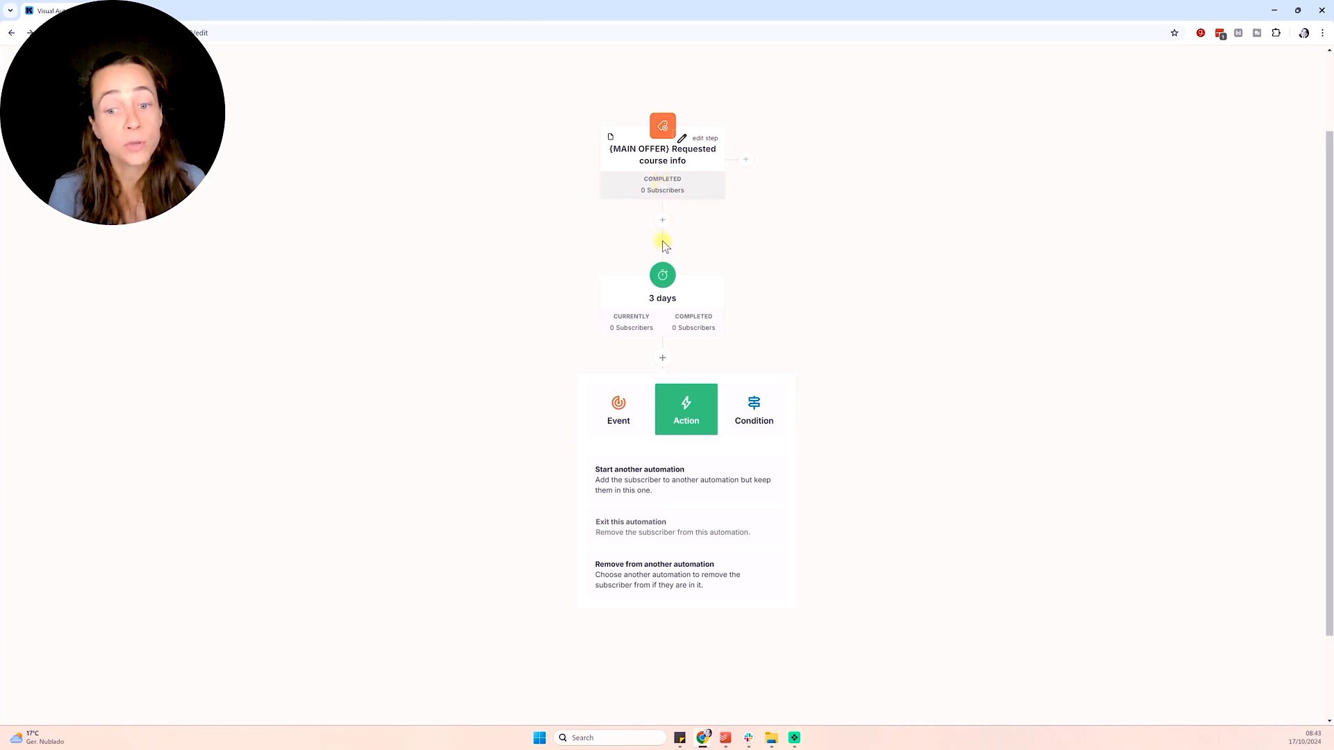
pyautogui.click(659, 410)
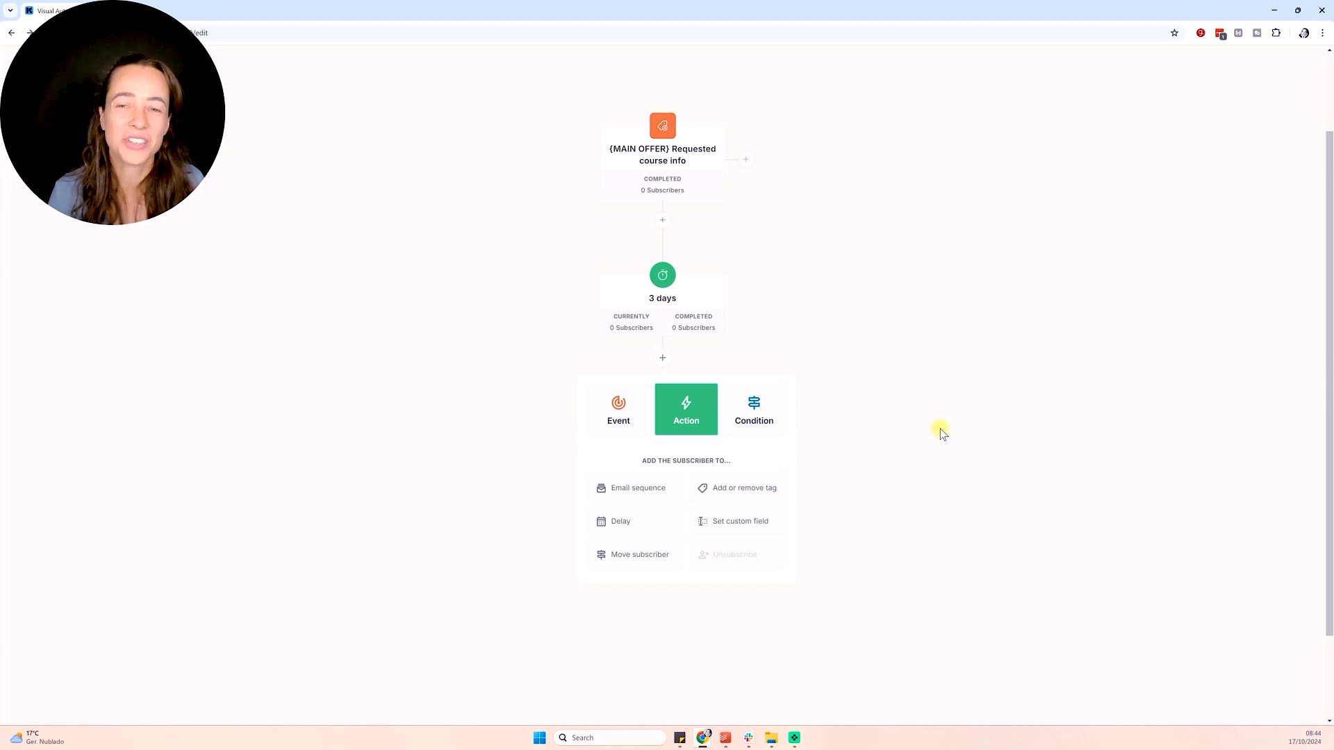
# Try to activate the visual automation
pyautogui.scroll(3, 979, 423)
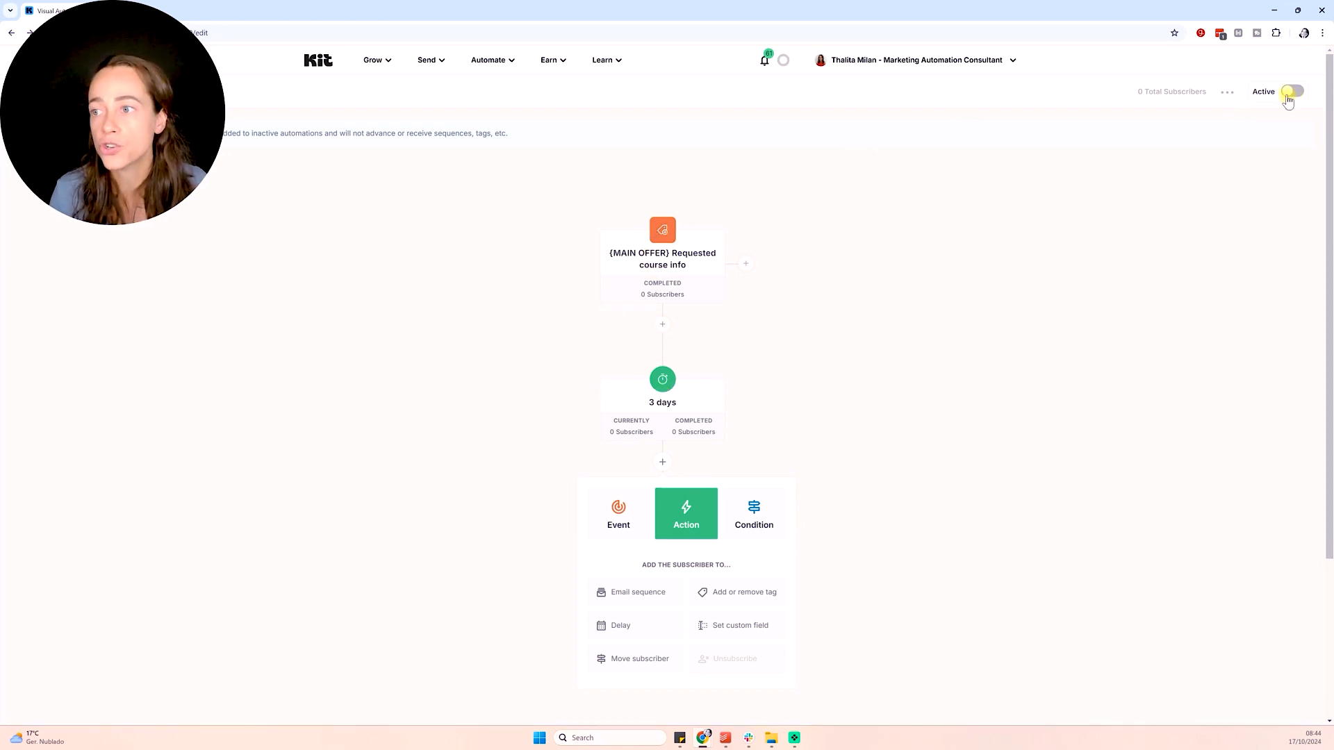
pyautogui.click(1288, 94)
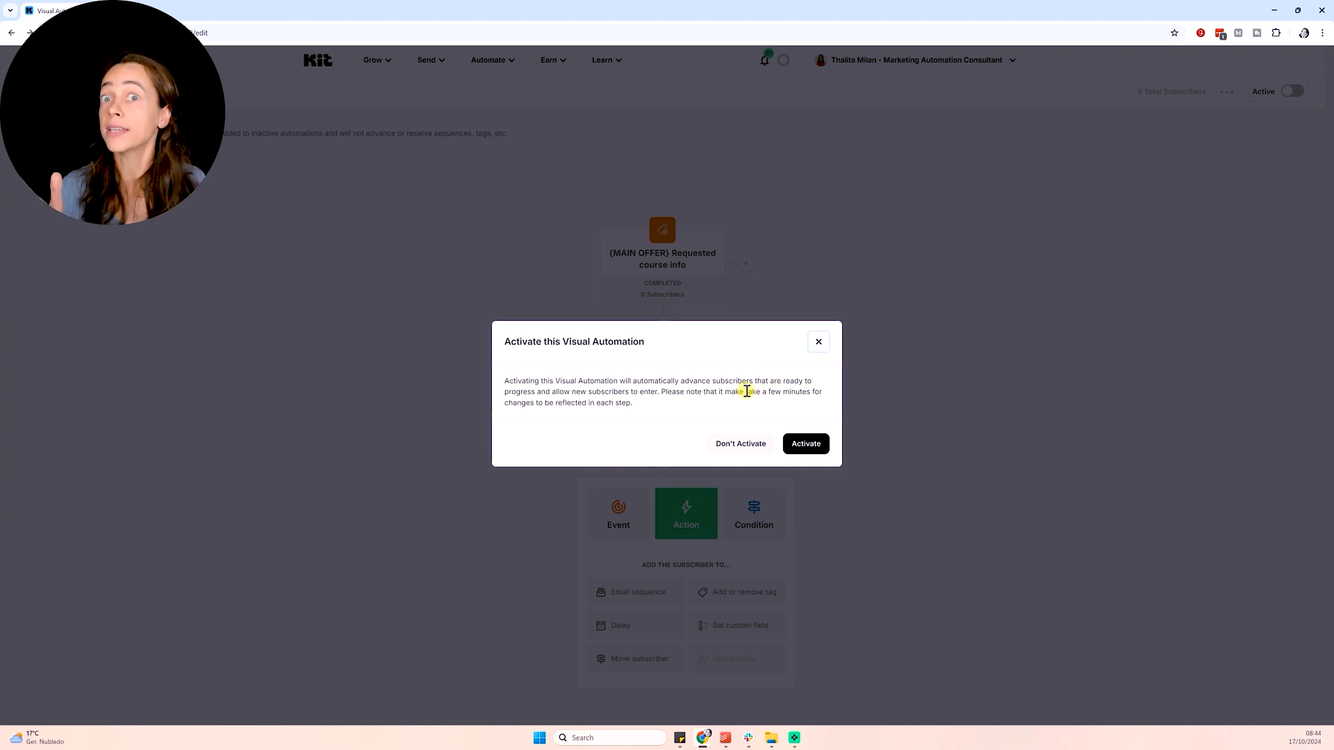
pyautogui.click(809, 448)
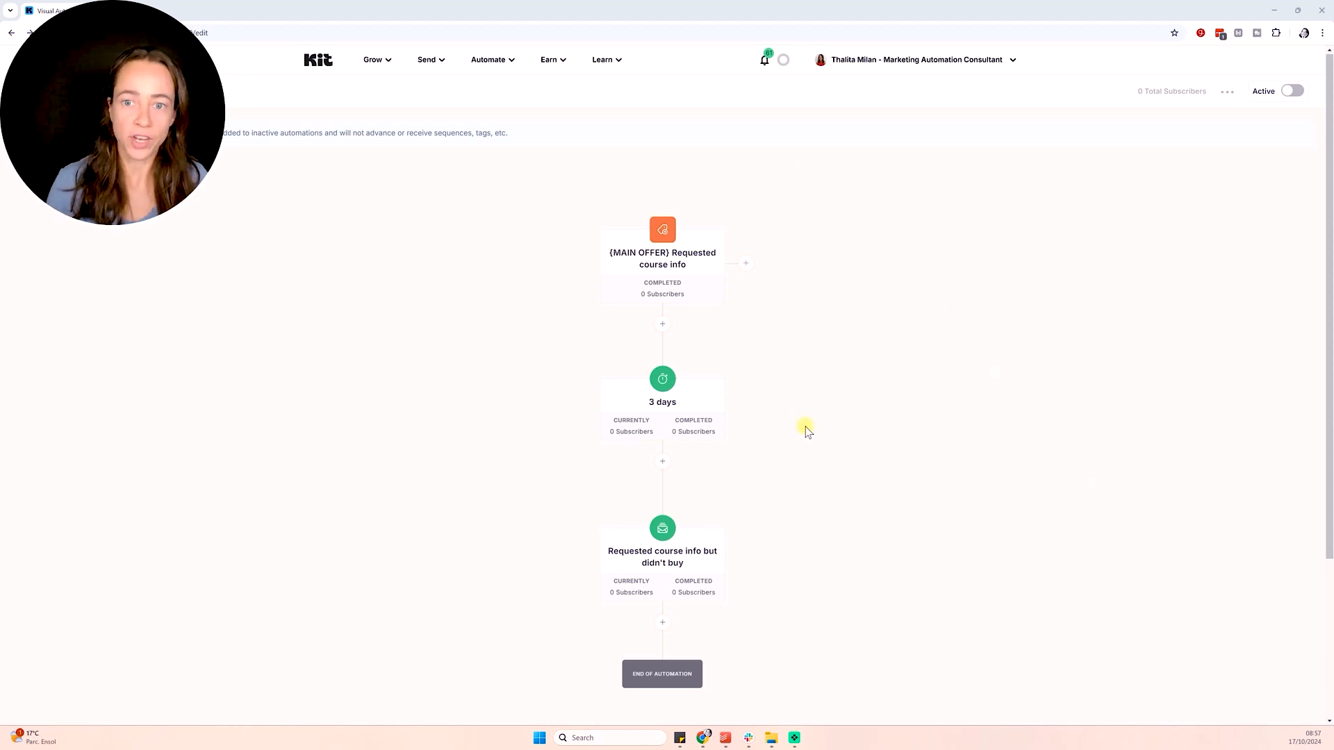
# Below the "Requested course info but didn't buy" sequence, add a condition that checks whether subscribers opened any email in the past 30 days
pyautogui.scroll(-1, 806, 428)
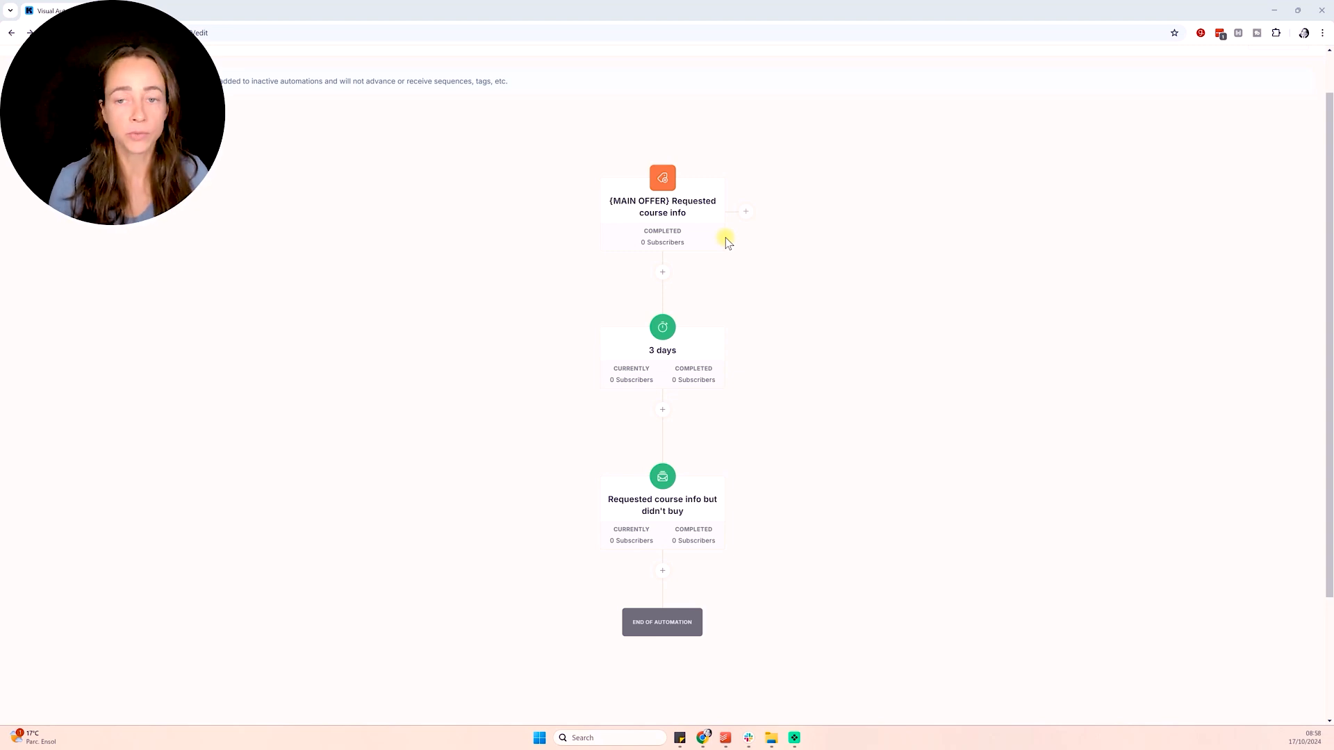
pyautogui.moveTo(718, 382)
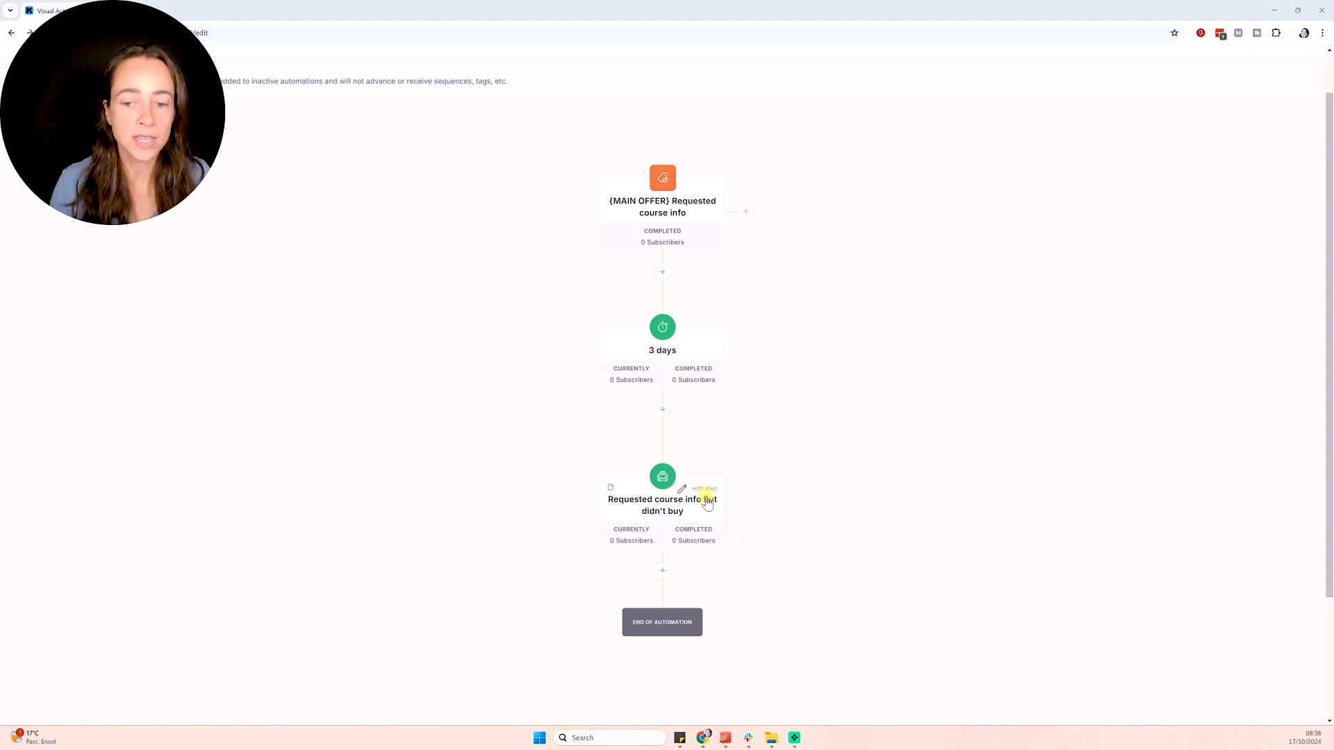
pyautogui.moveTo(662, 486)
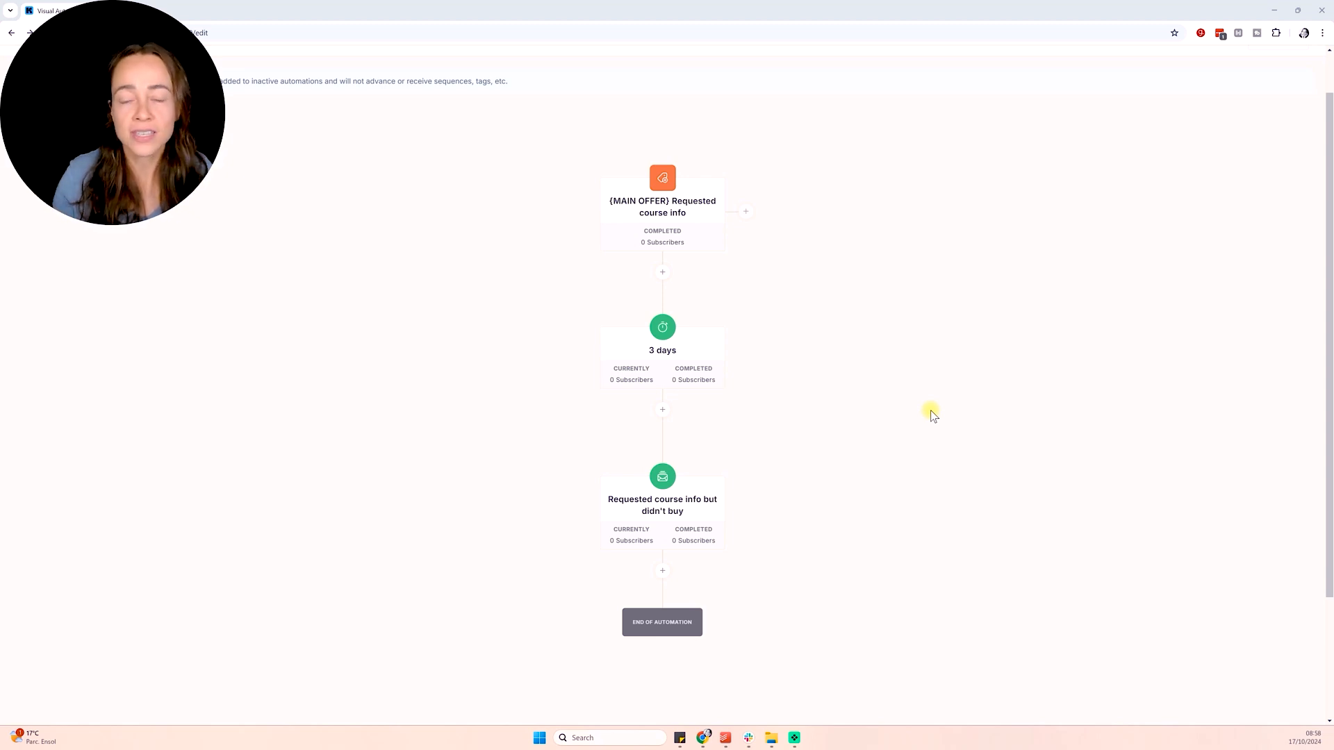
pyautogui.scroll(-2, 933, 414)
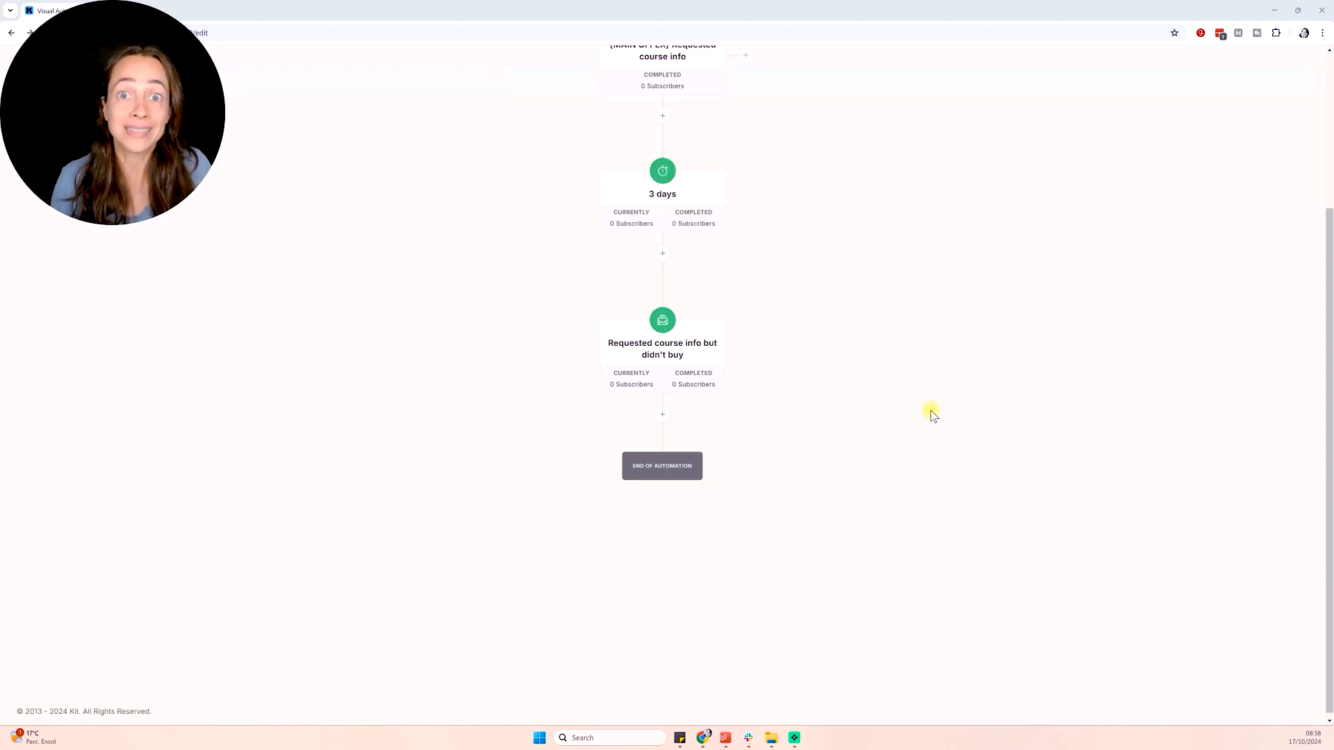
pyautogui.click(663, 417)
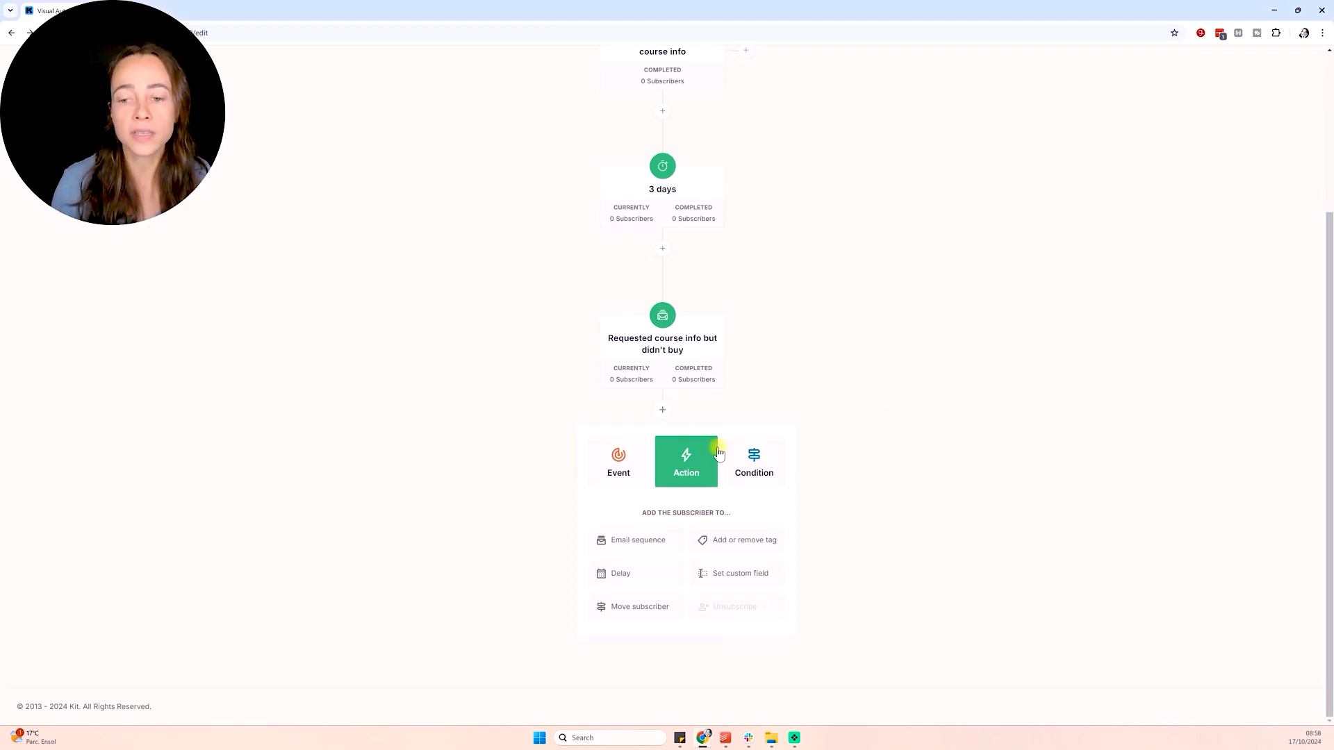
pyautogui.click(752, 462)
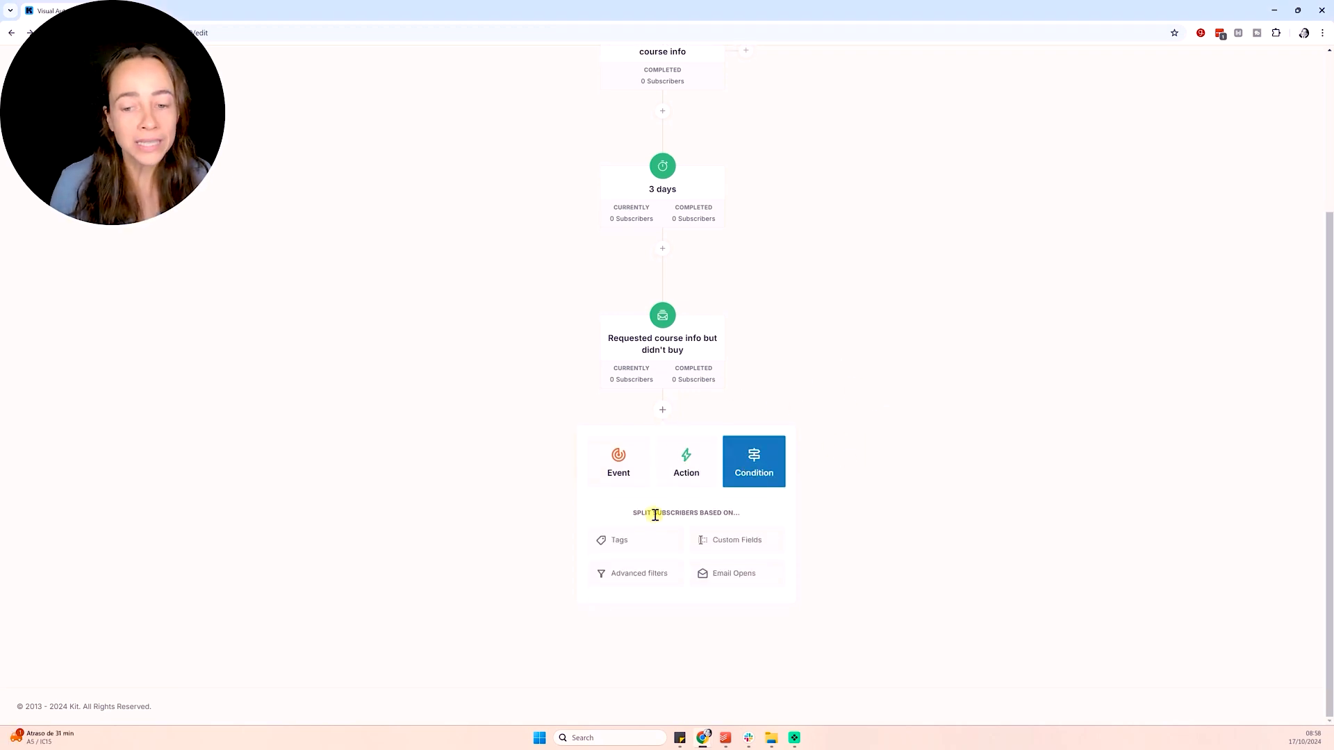
pyautogui.click(749, 579)
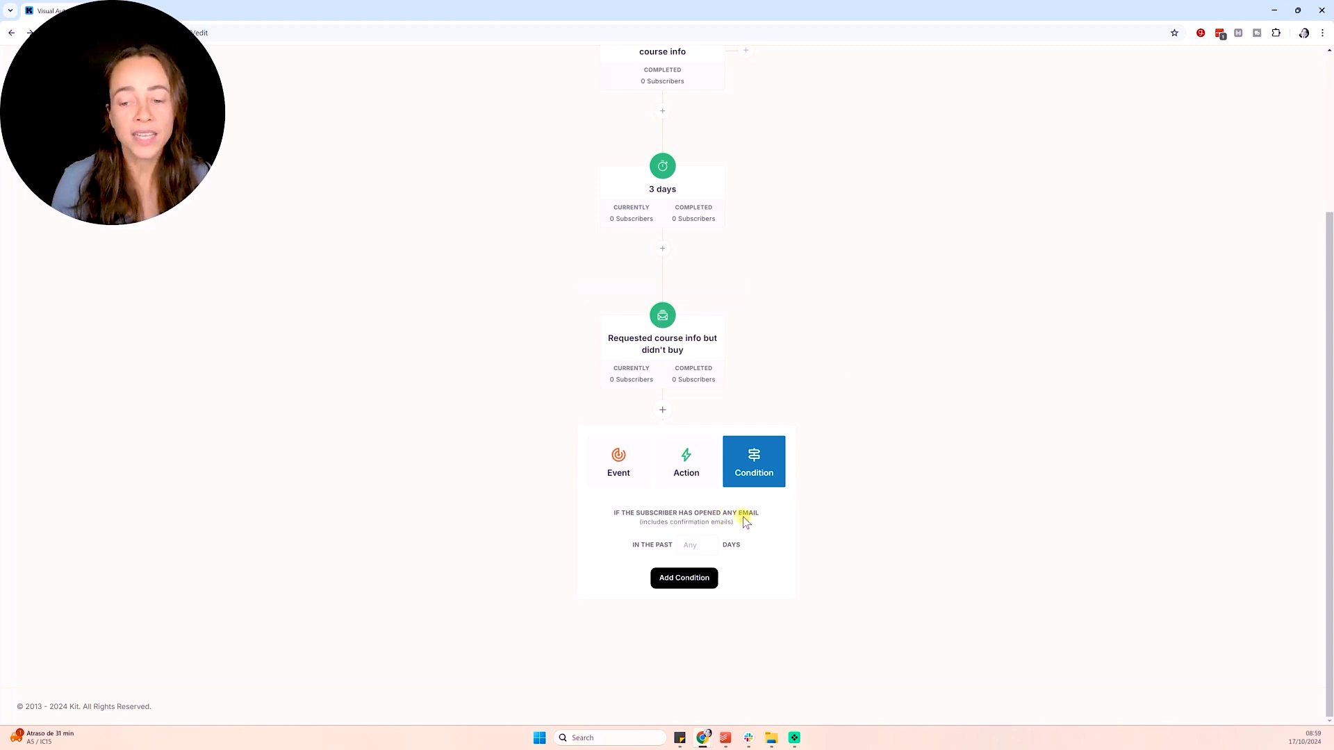
pyautogui.click(698, 547)
pyautogui.write('30')
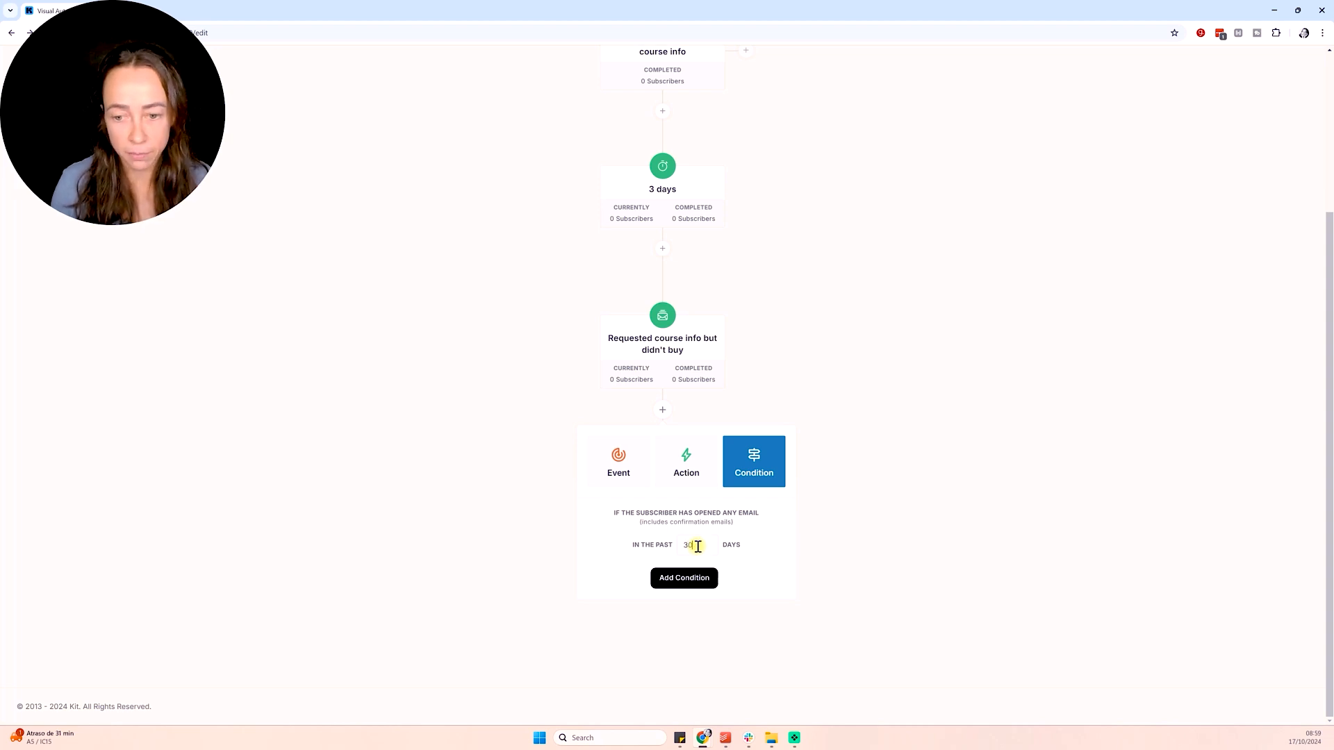
pyautogui.click(682, 578)
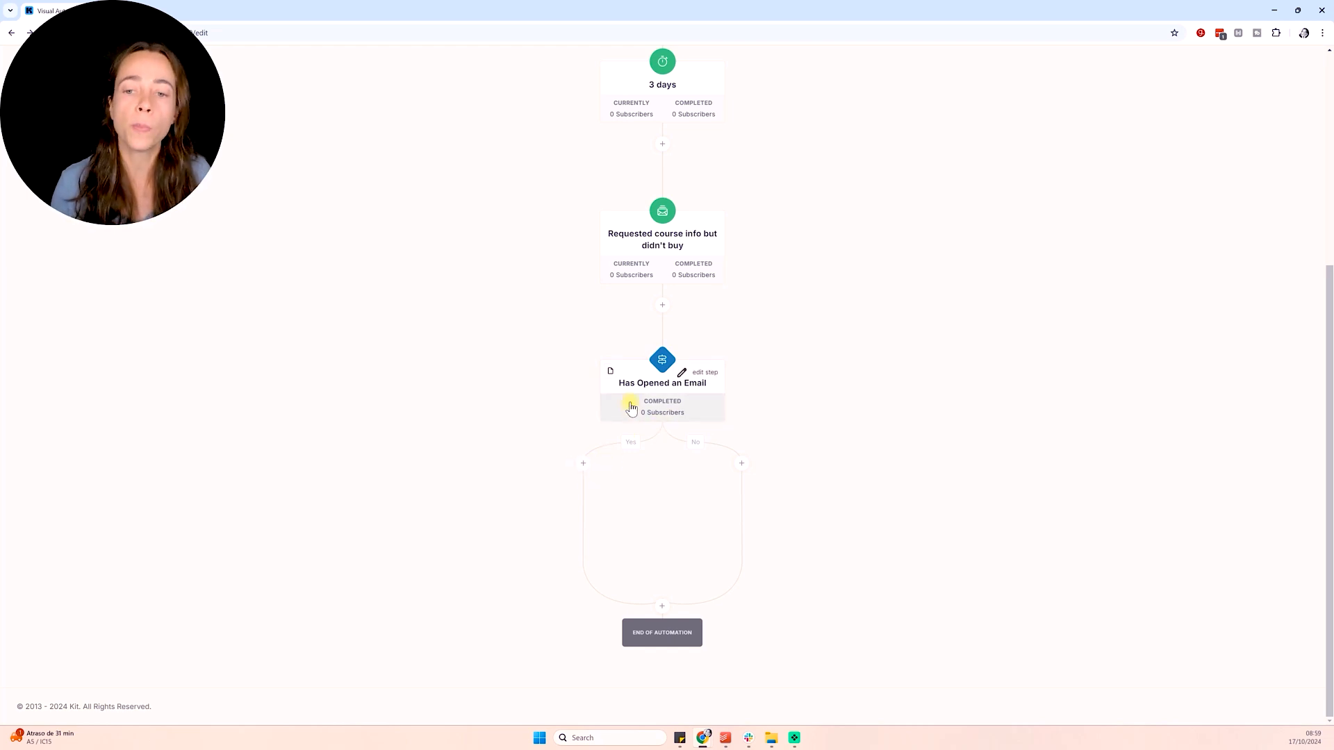
# On the Yes branch of the email-open condition, add an action that subscribes people to the "Email with link to the HubSpot Expert offer" sequence
pyautogui.click(582, 465)
pyautogui.click(553, 598)
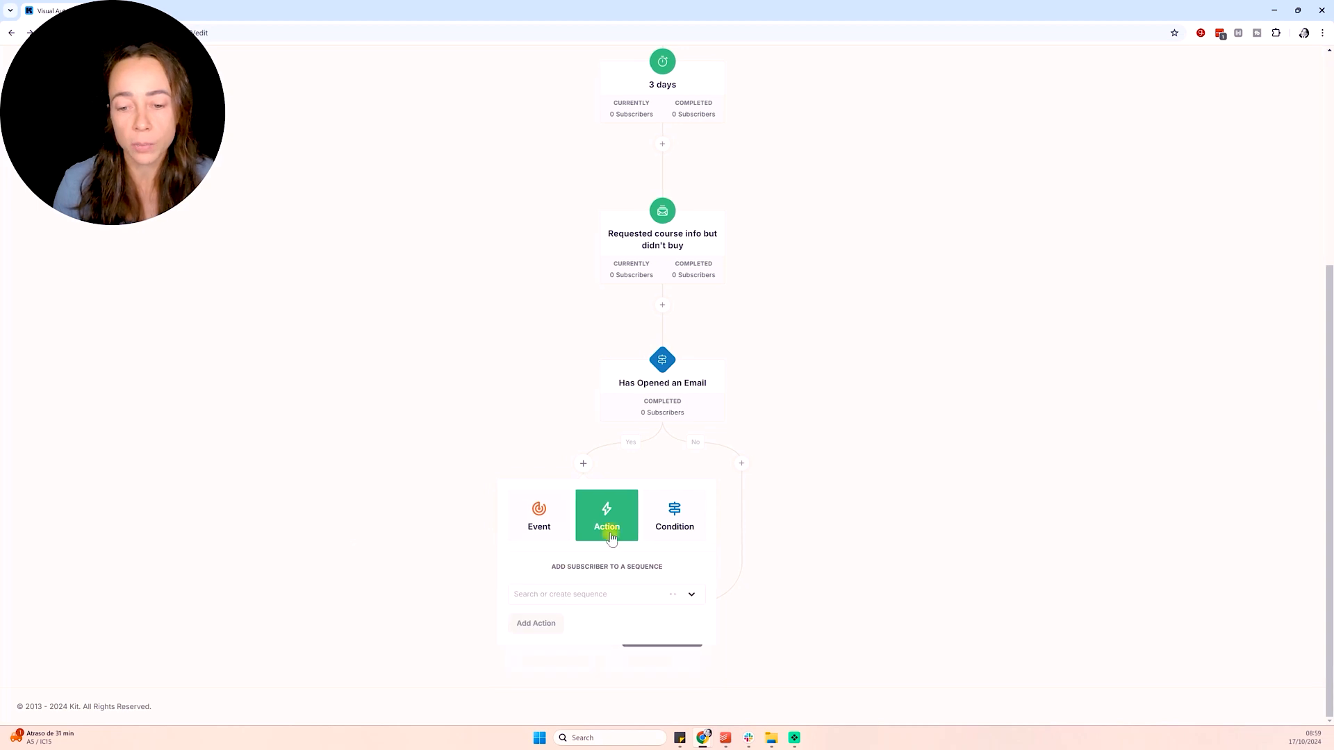
pyautogui.click(635, 592)
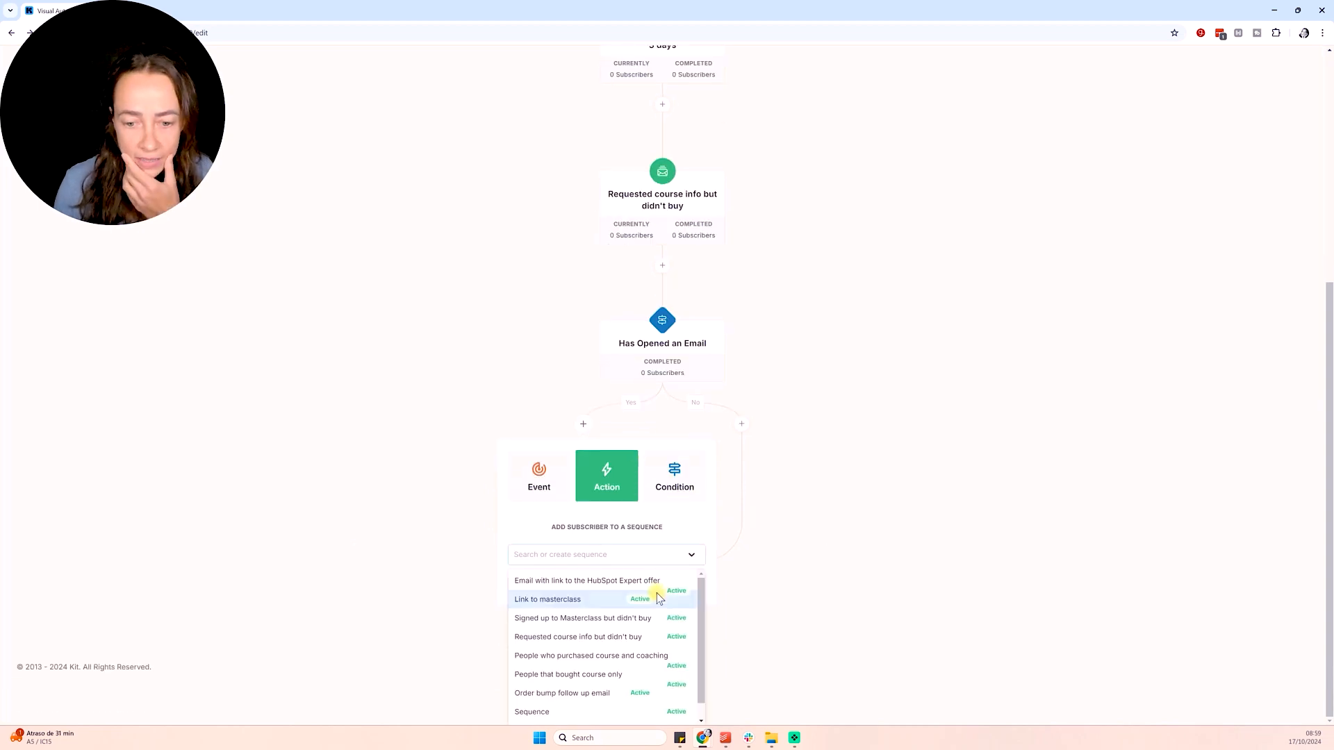
pyautogui.scroll(-1, 596, 615)
pyautogui.scroll(1, 596, 603)
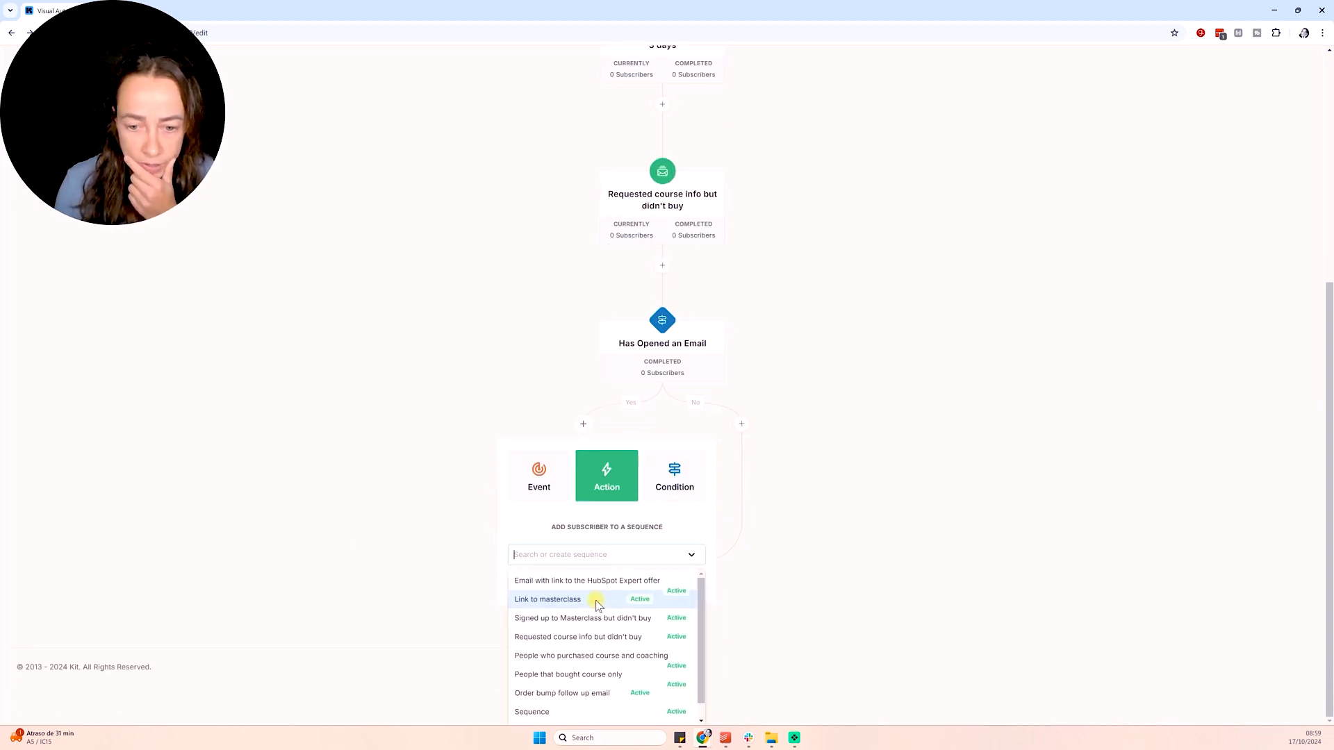
pyautogui.click(597, 584)
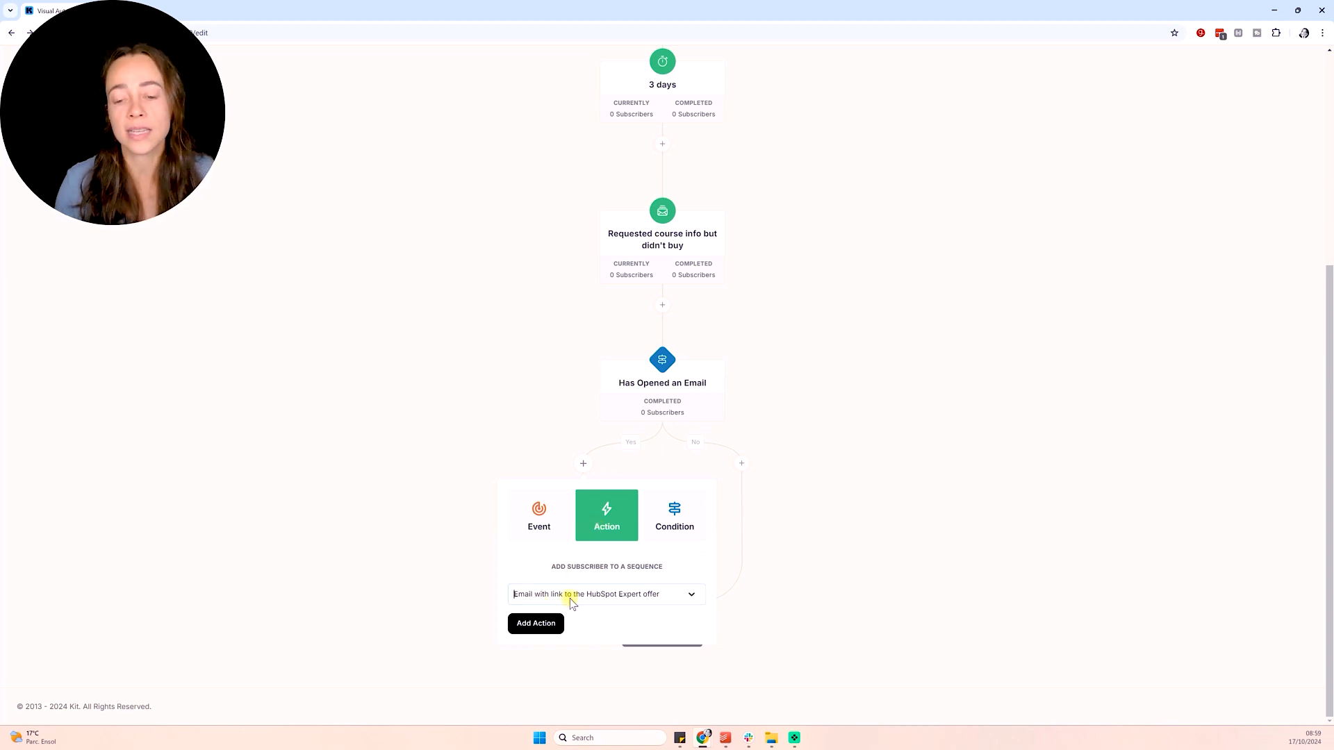
pyautogui.click(537, 623)
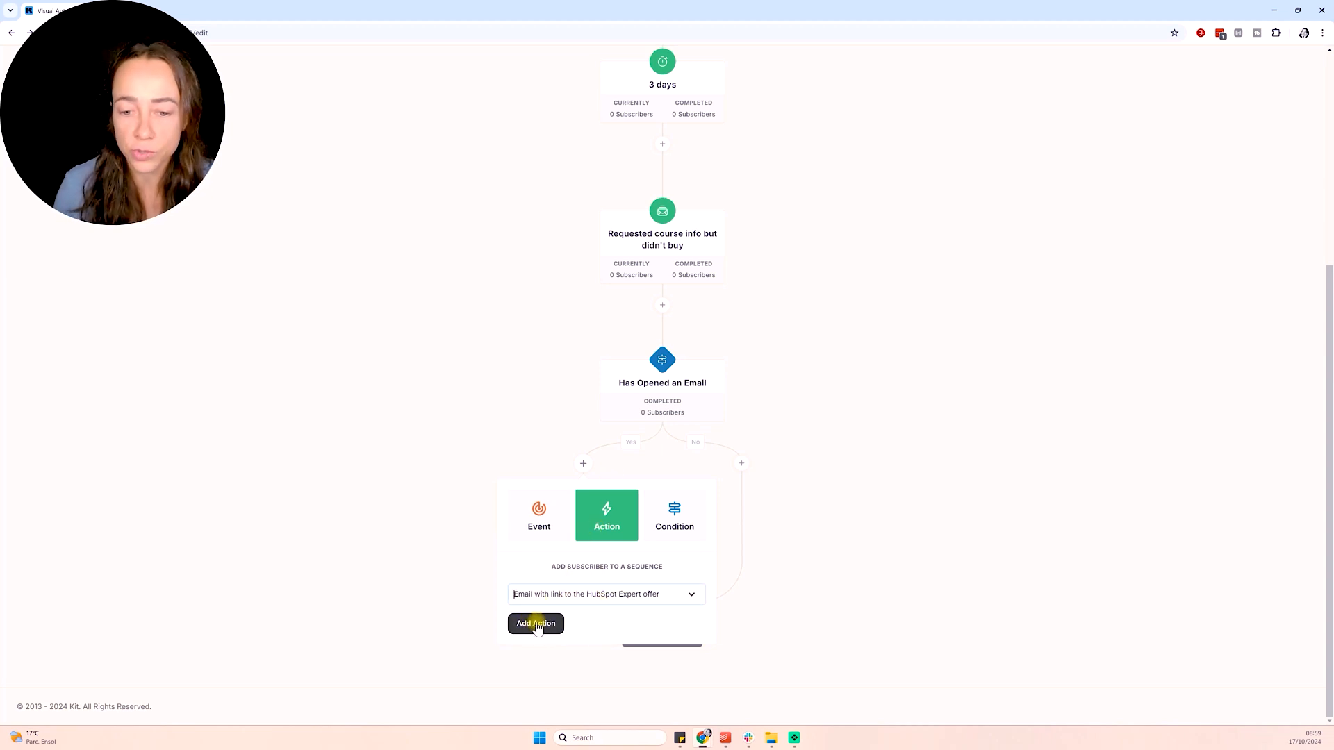
pyautogui.scroll(-2, 667, 451)
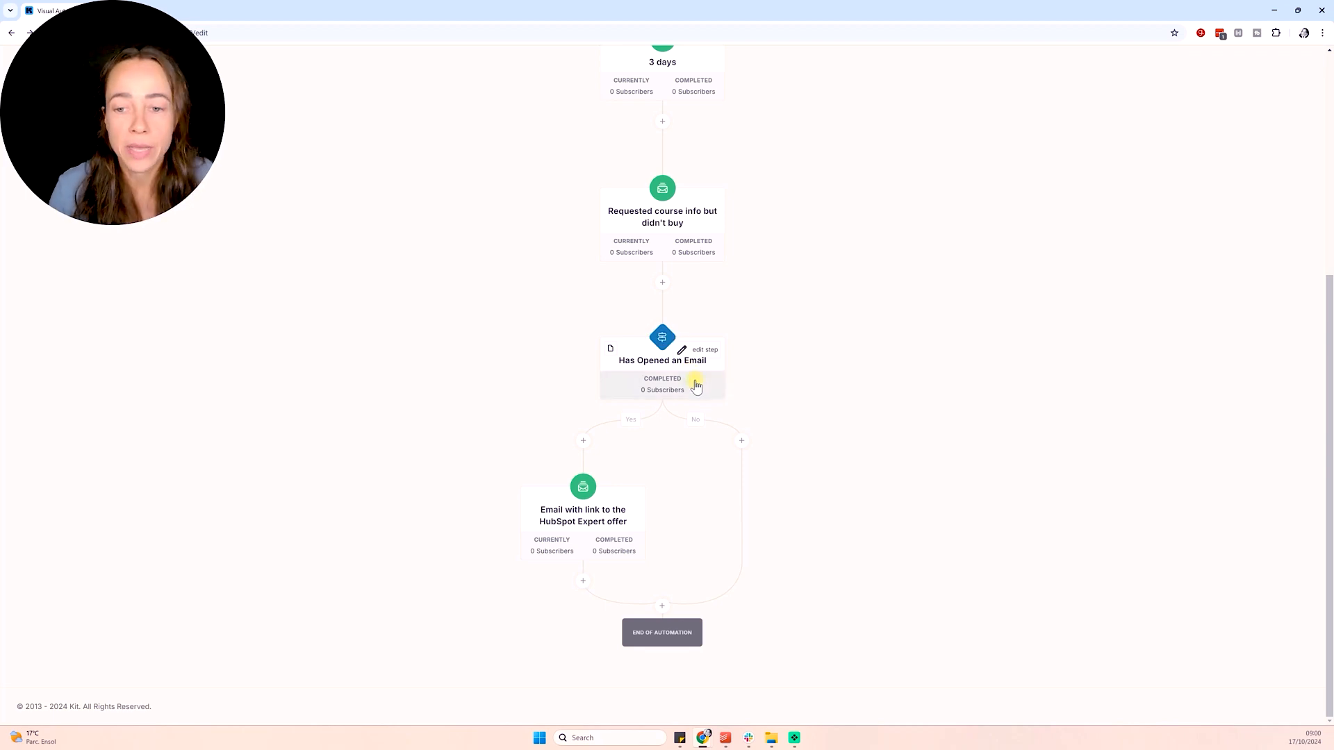
# On the No branch of the email-open condition, add an action that sets the custom field "Status" to "Inactive"
pyautogui.click(741, 442)
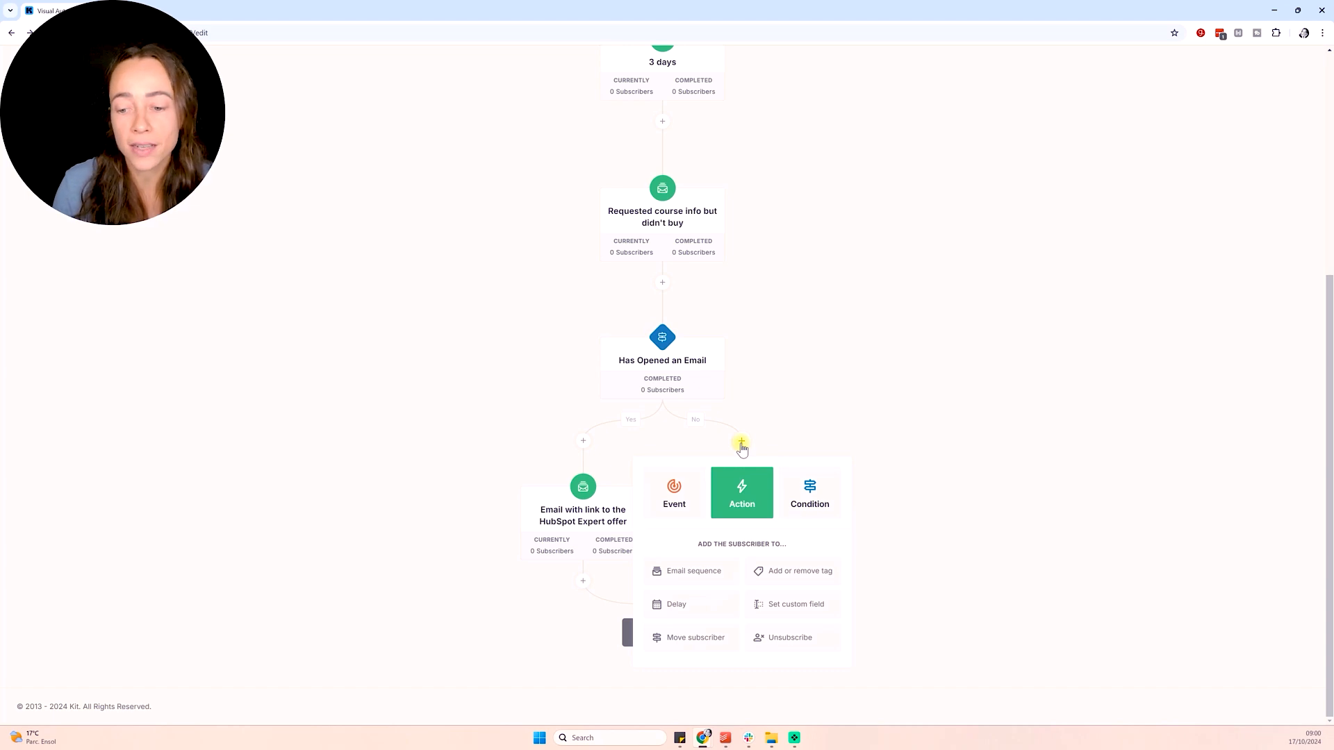
pyautogui.click(797, 609)
pyautogui.click(759, 567)
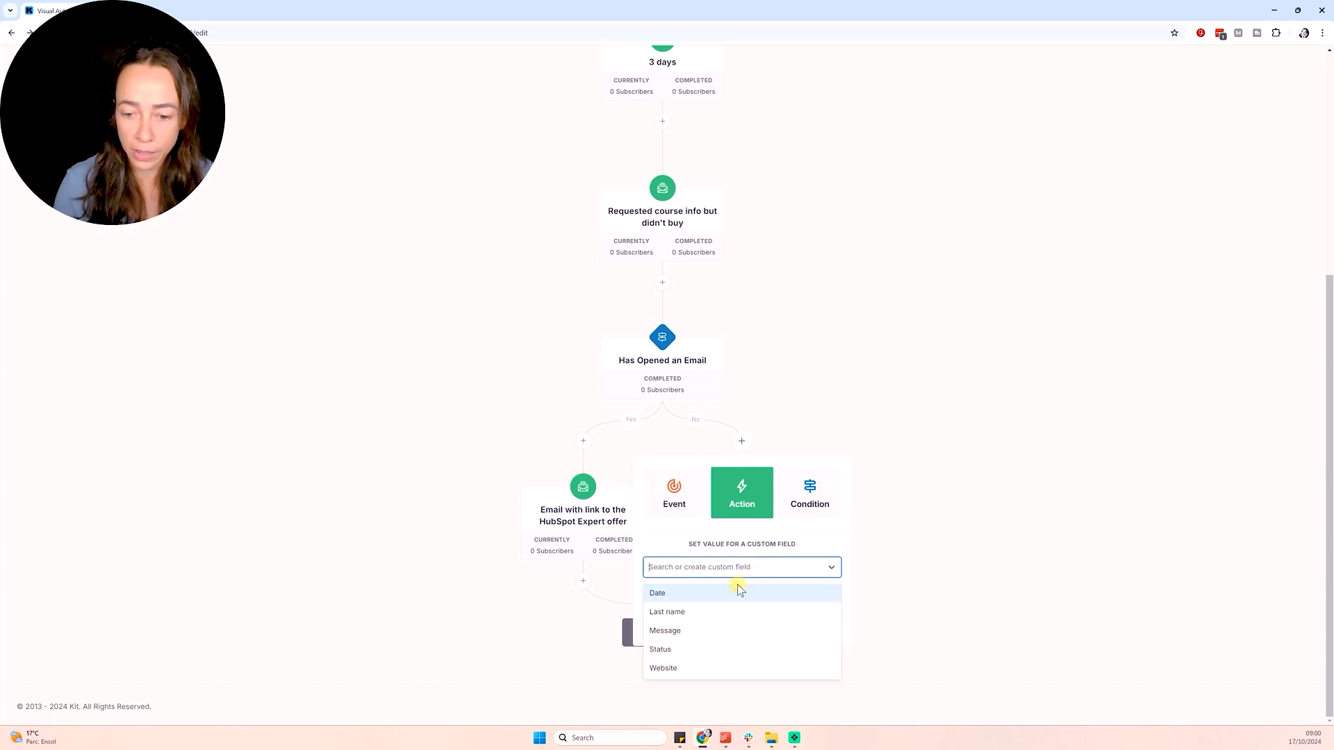
pyautogui.click(705, 649)
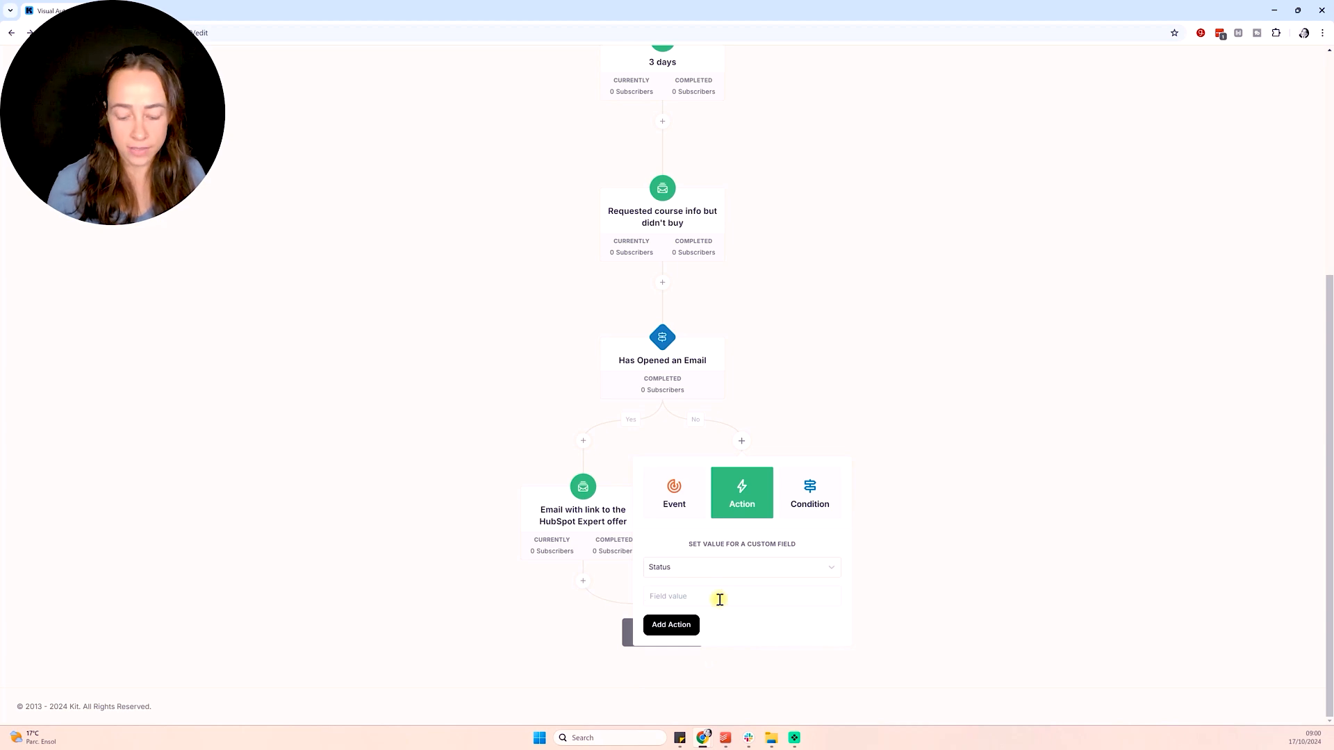
pyautogui.click(720, 599)
pyautogui.write('cold')
pyautogui.press('BackSpace')
pyautogui.press('BackSpace')
pyautogui.press('BackSpace')
pyautogui.press('BackSpace')
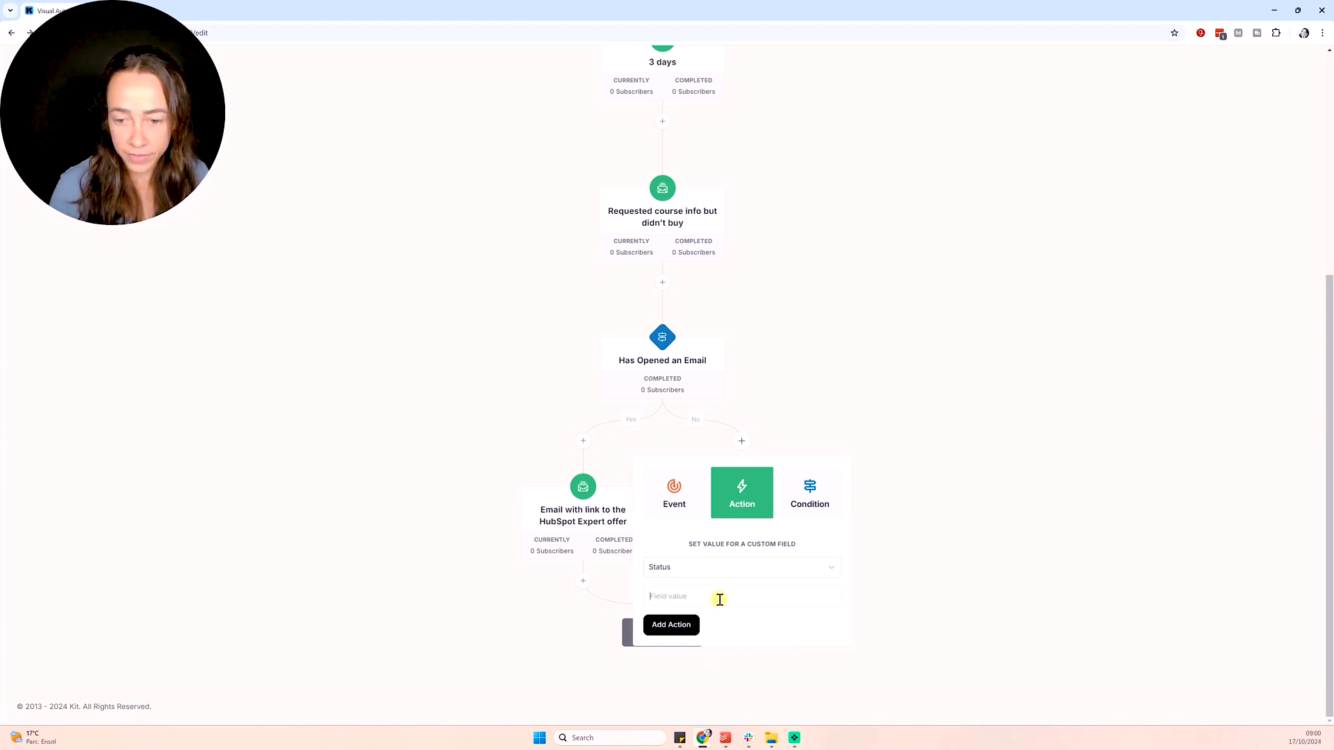
pyautogui.write('lnactiv')
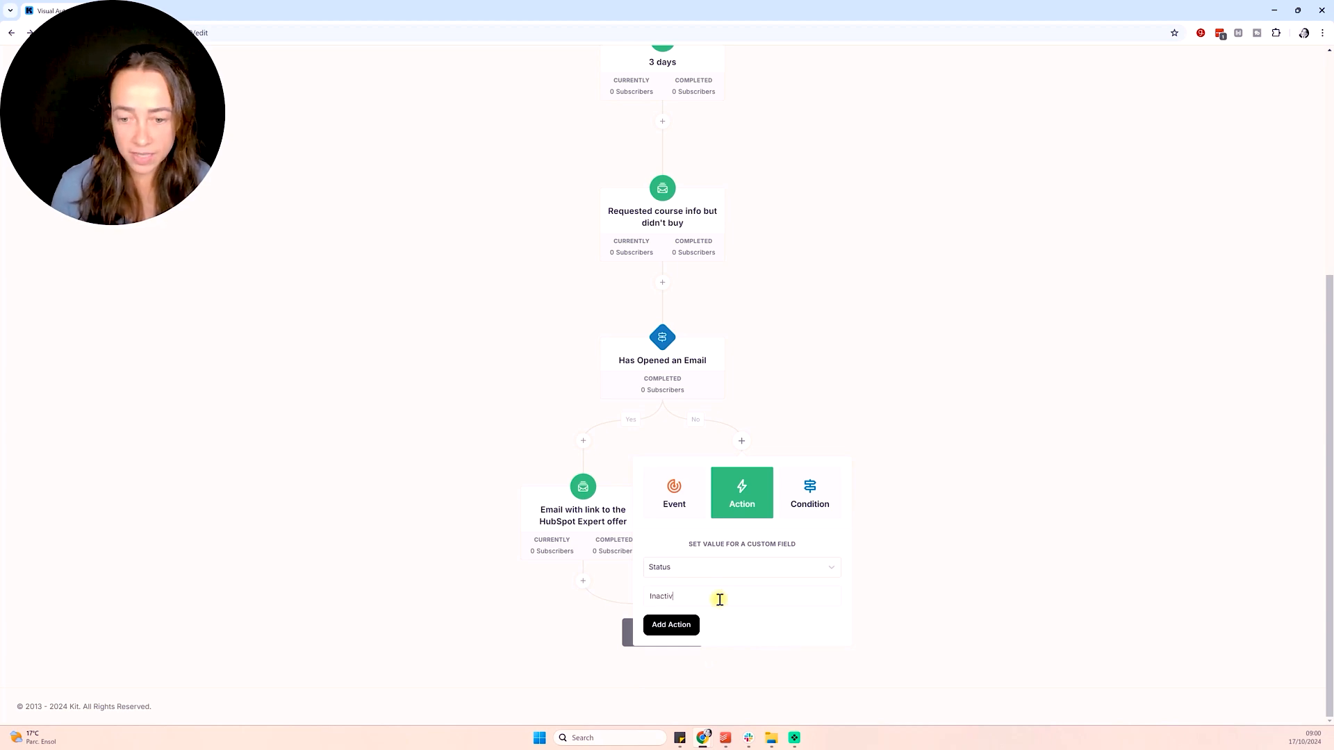
pyautogui.write('e')
pyautogui.click(686, 625)
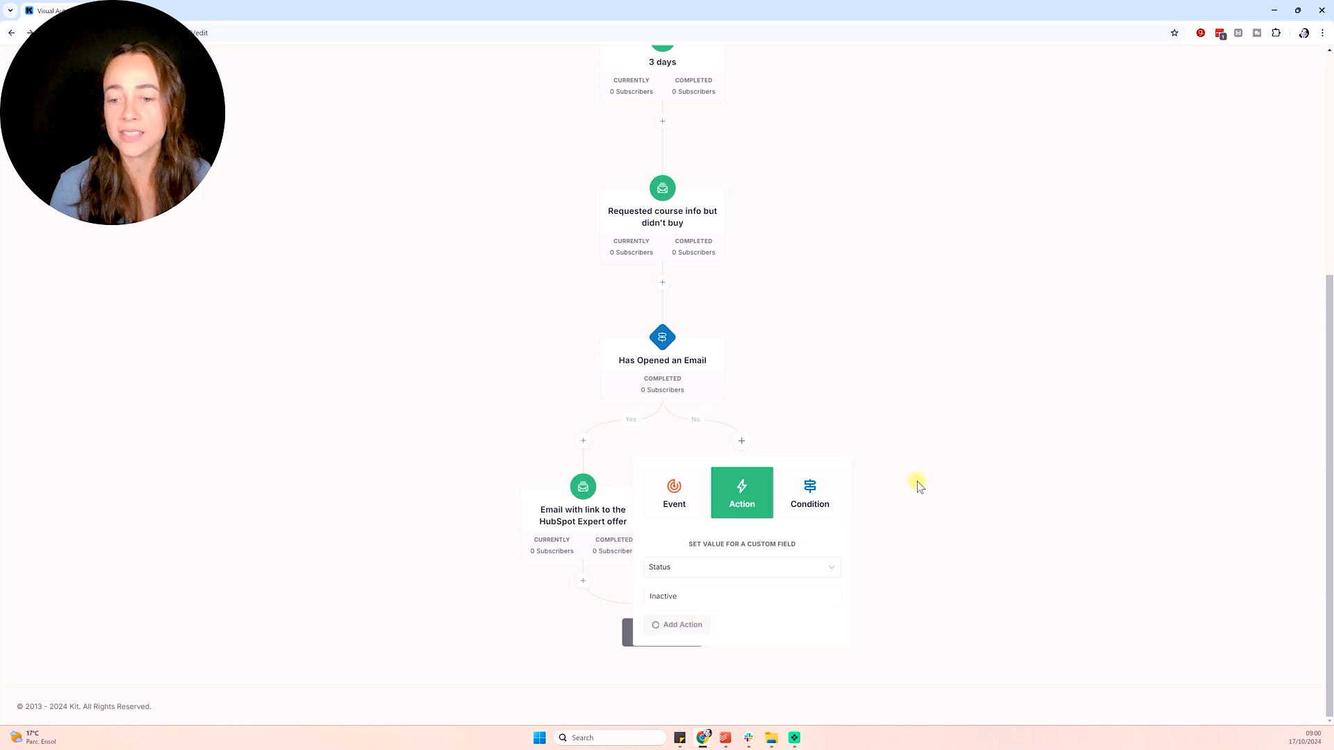
pyautogui.scroll(-2, 881, 452)
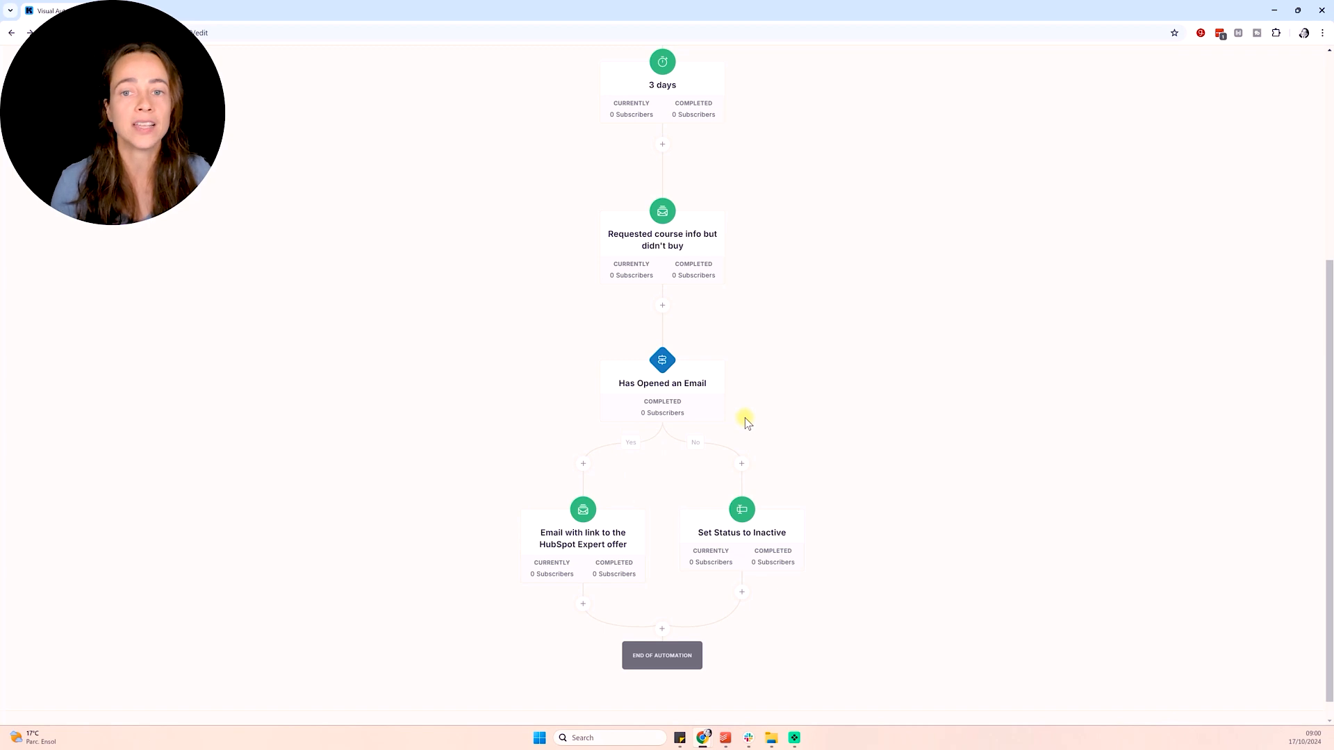
pyautogui.scroll(-1, 771, 481)
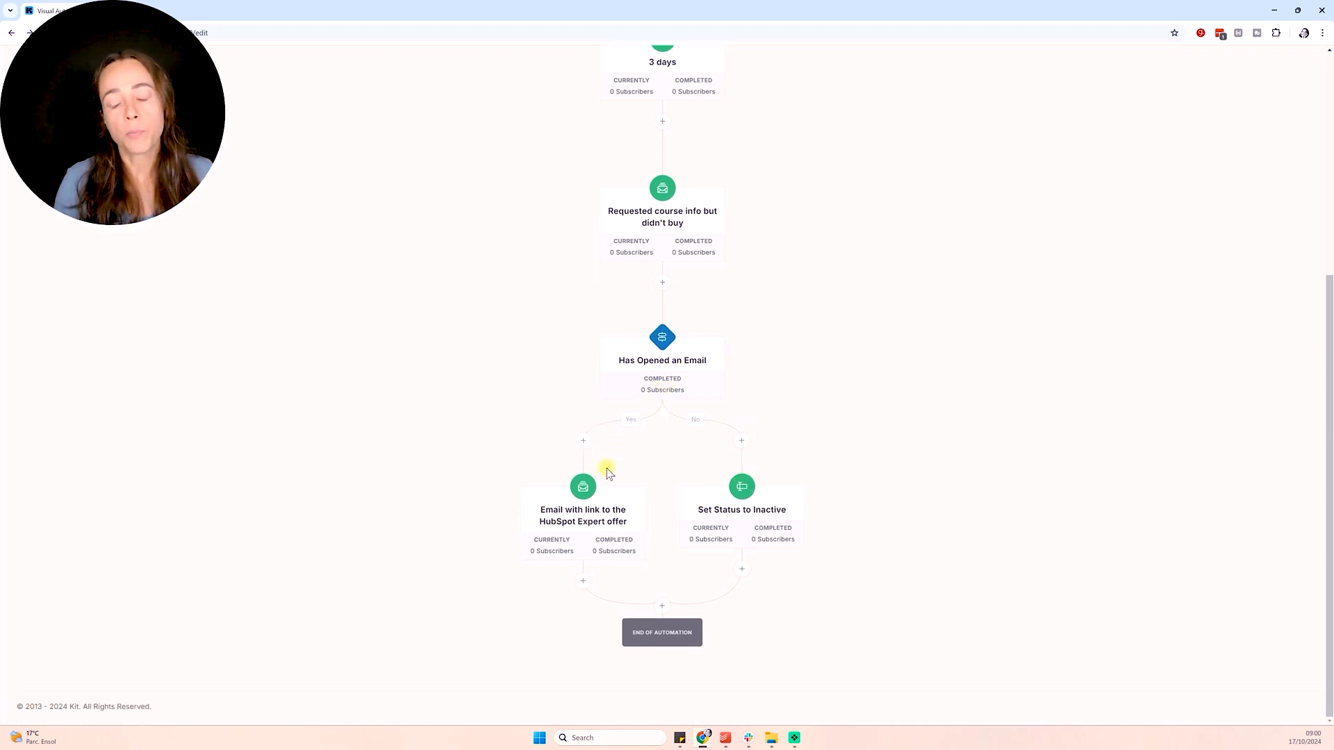
# Check the actions available below the "Email with link to the HubSpot Expert offer" sequence, then dismiss the options
pyautogui.click(584, 581)
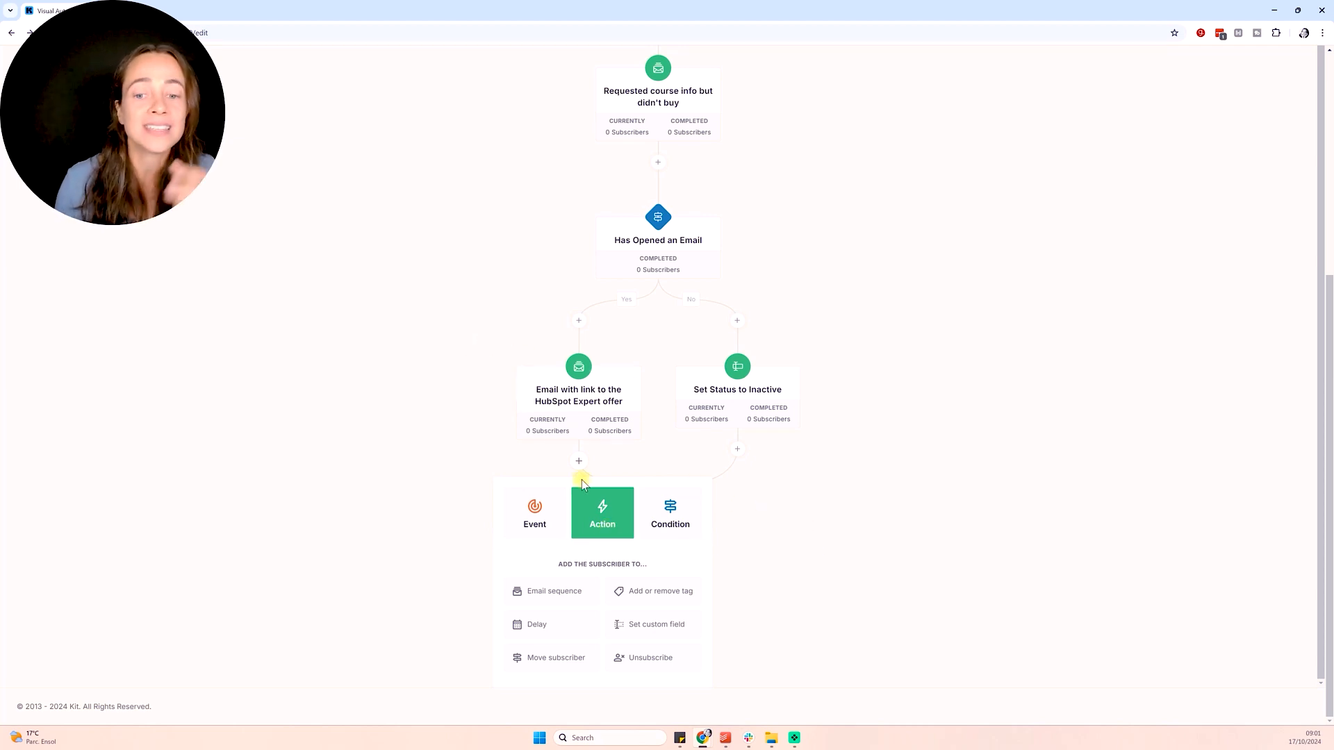
pyautogui.scroll(1, 829, 329)
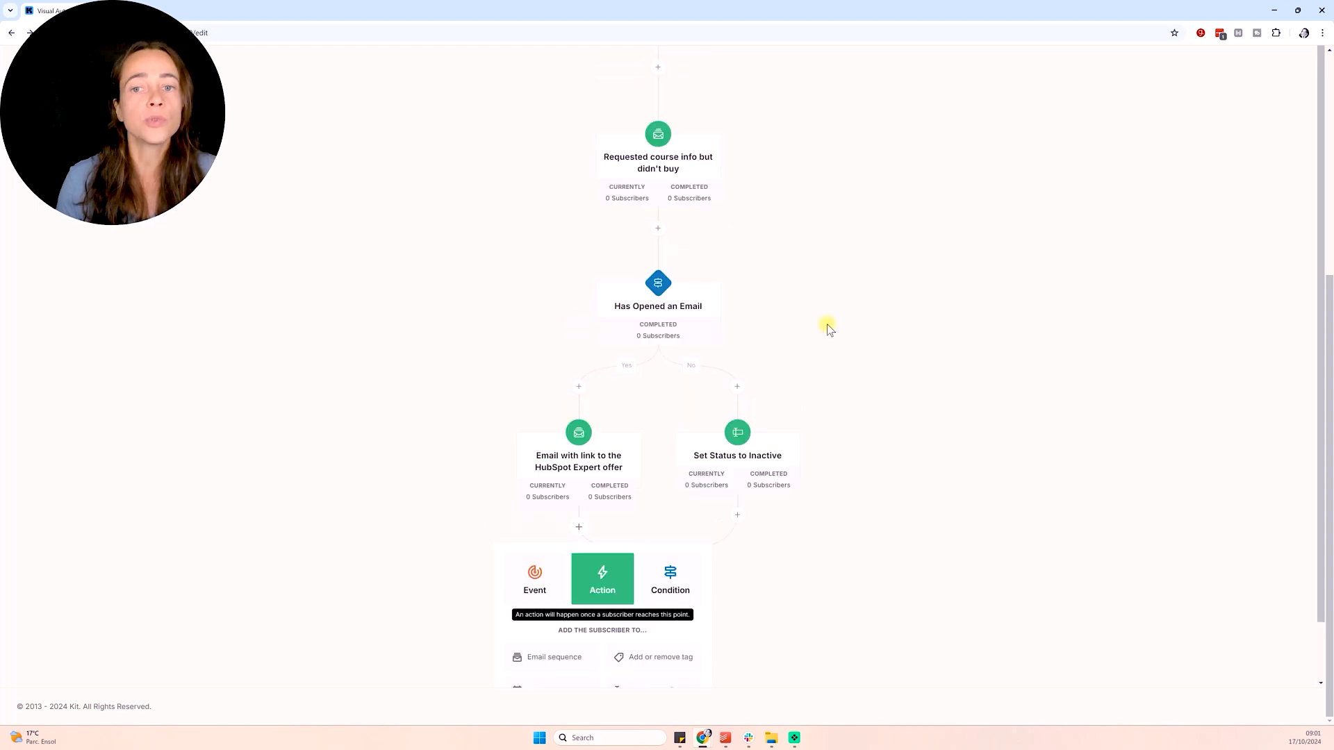
pyautogui.scroll(1, 829, 329)
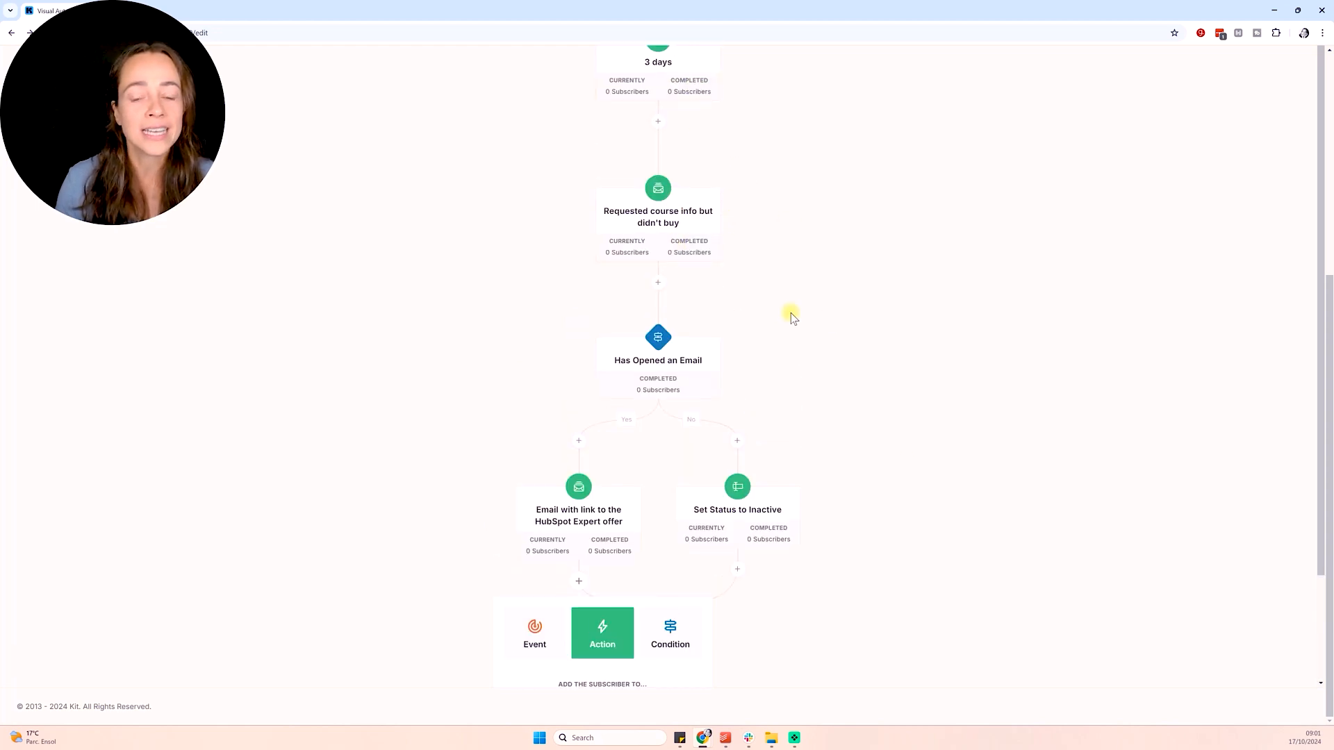
pyautogui.click(865, 461)
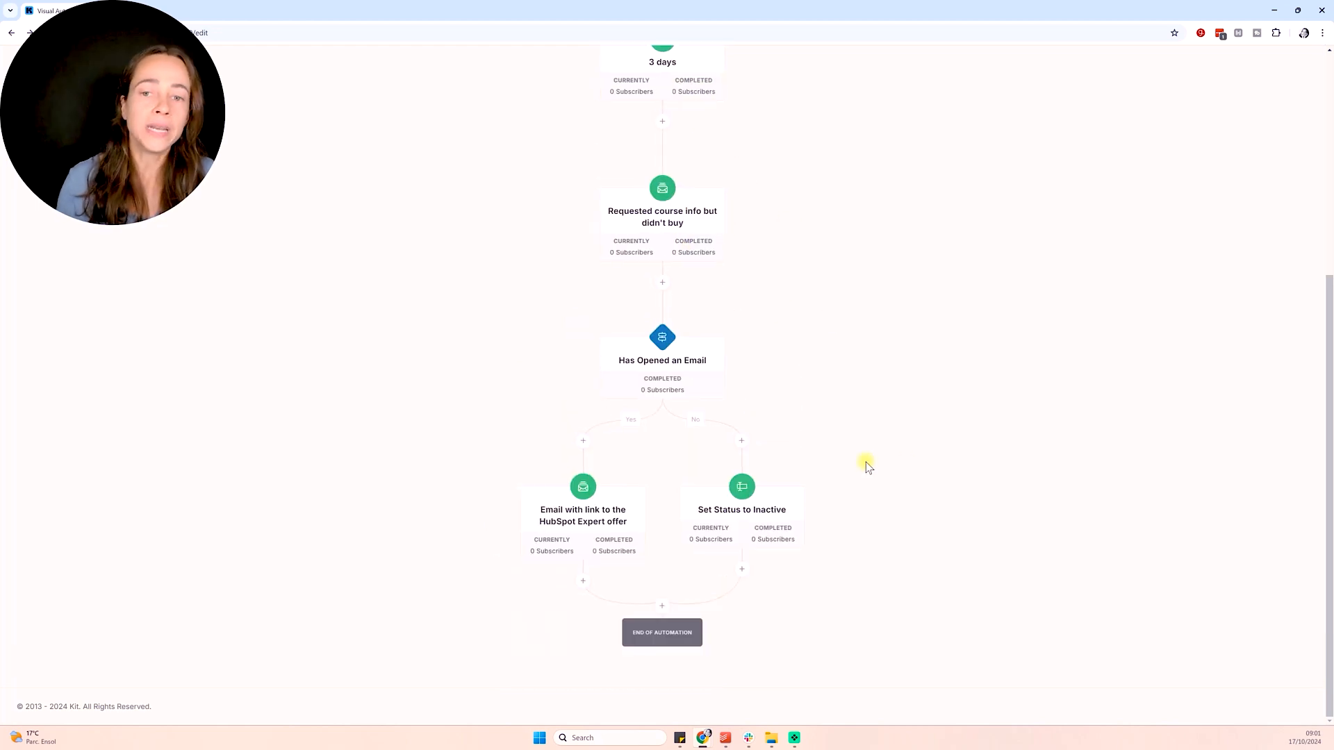
# Below the "Requested course info but didn't buy" sequence, review the condition types and the advanced filter setup, then dismiss them
pyautogui.scroll(3, 867, 458)
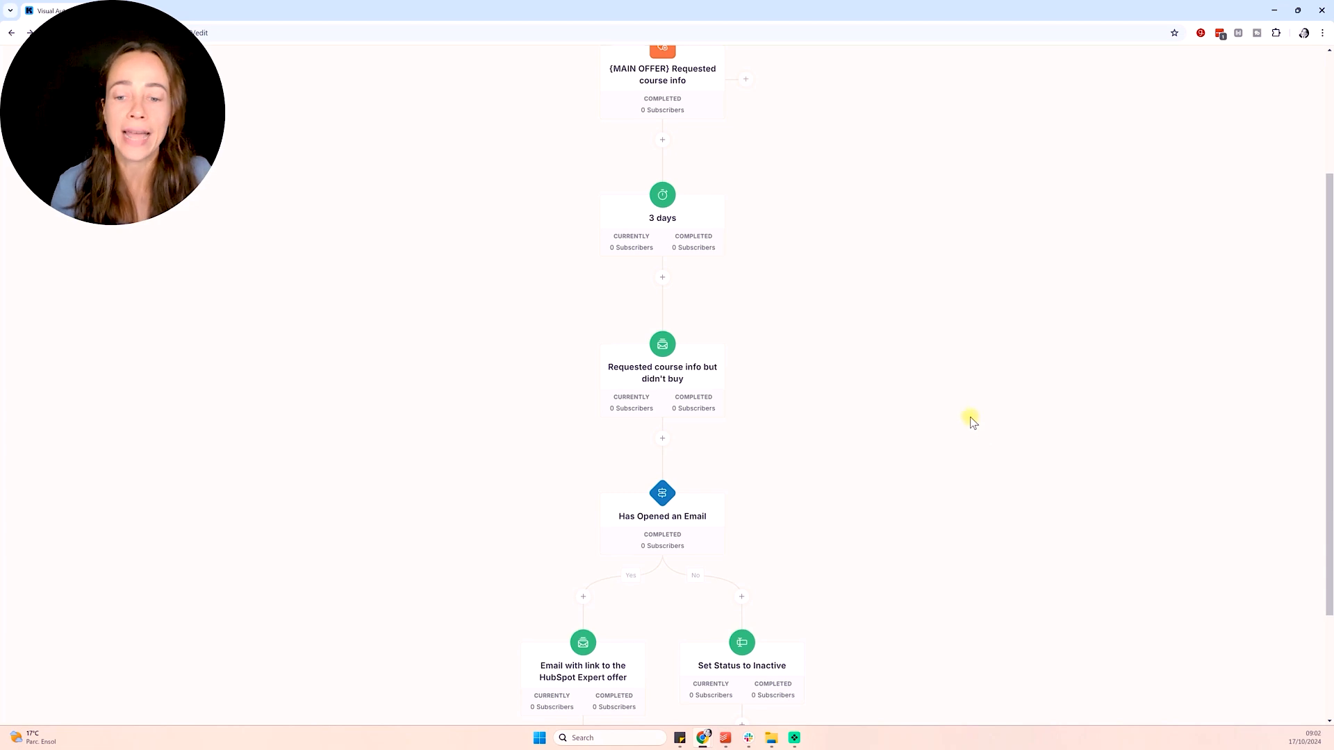
pyautogui.scroll(-2, 695, 347)
pyautogui.click(662, 335)
pyautogui.click(723, 386)
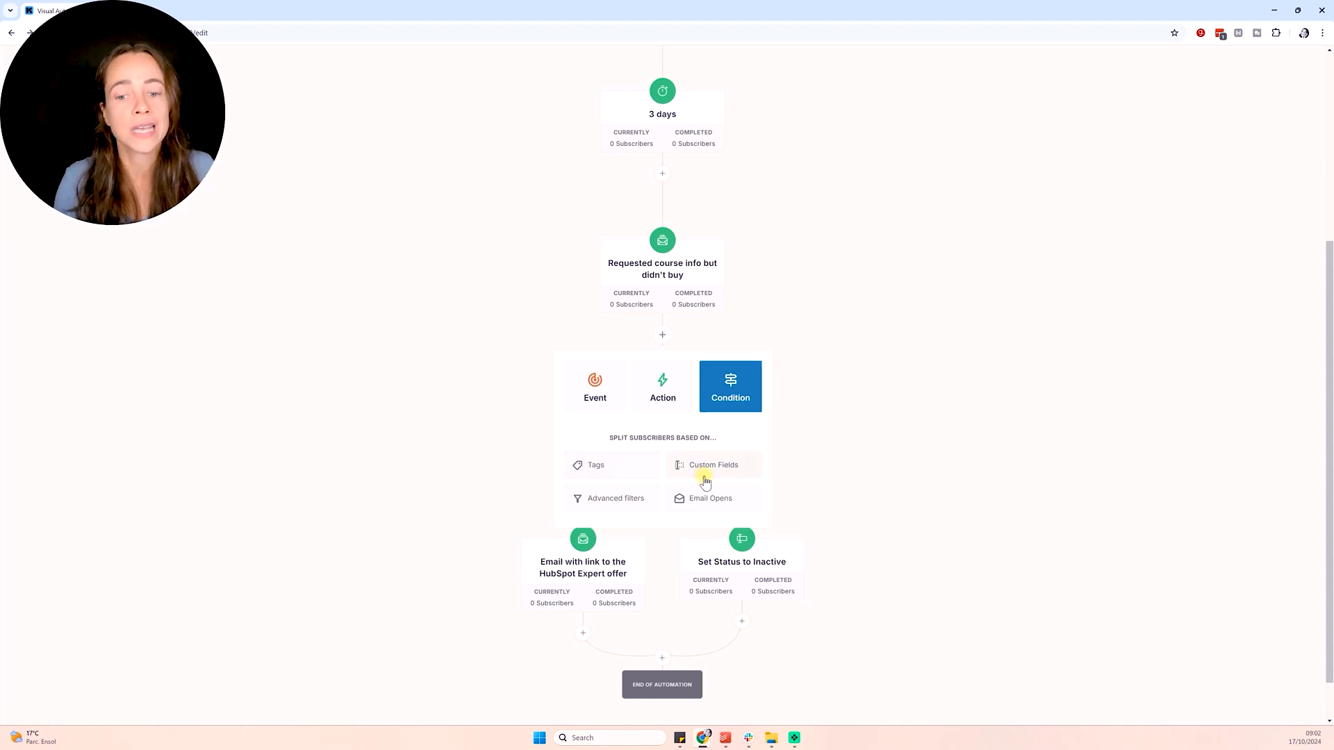
pyautogui.click(630, 501)
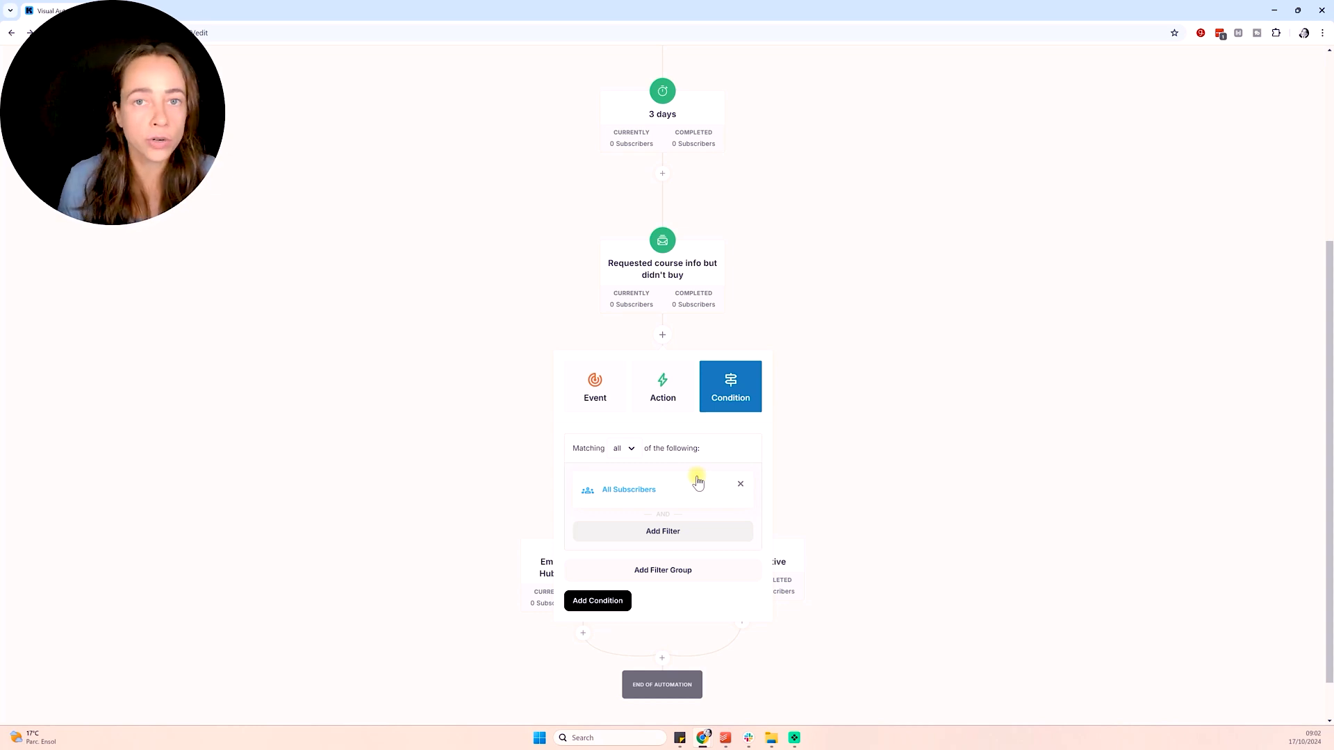
pyautogui.click(898, 394)
# Go to the list of automation rules and start a new rule
pyautogui.scroll(4, 901, 394)
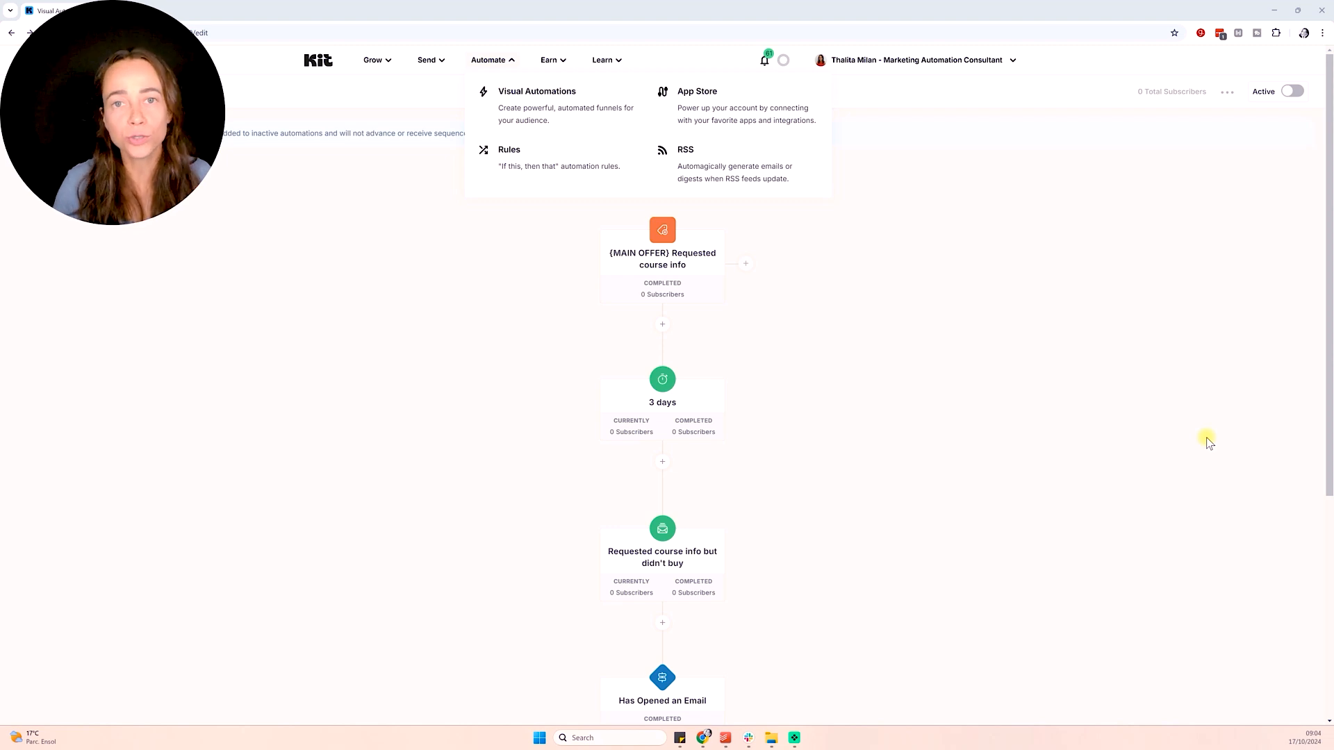
pyautogui.click(544, 180)
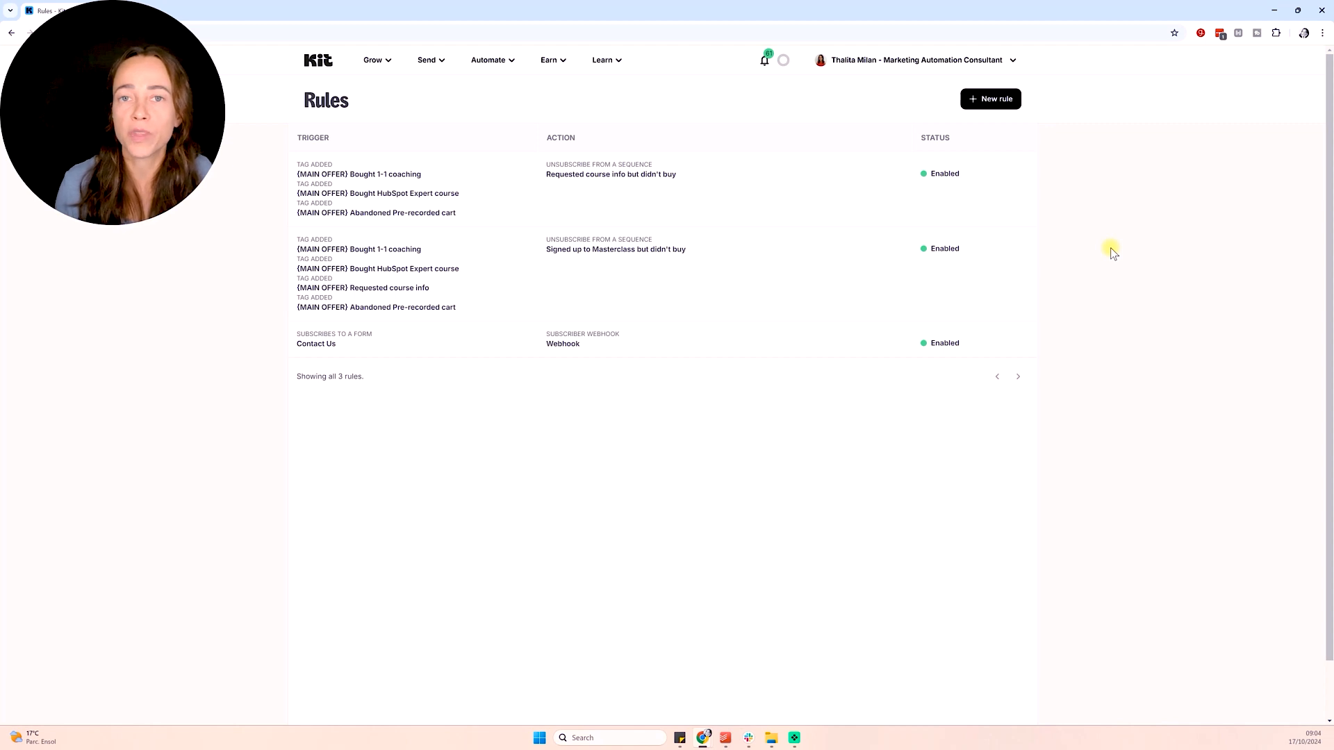
pyautogui.click(1002, 102)
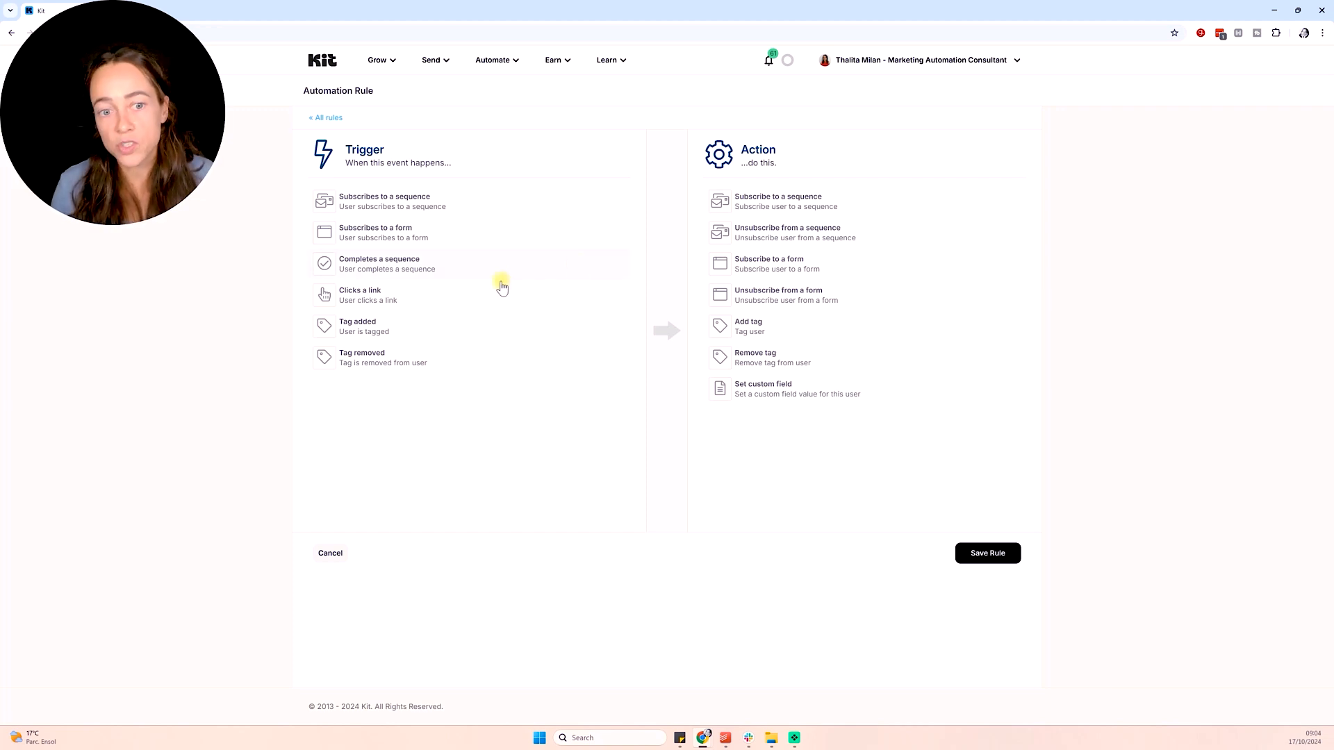
# Set the rule's trigger to clicking a link named "Pricing page" and enter the website's /pricing address as its destination URL
pyautogui.click(417, 299)
pyautogui.click(427, 246)
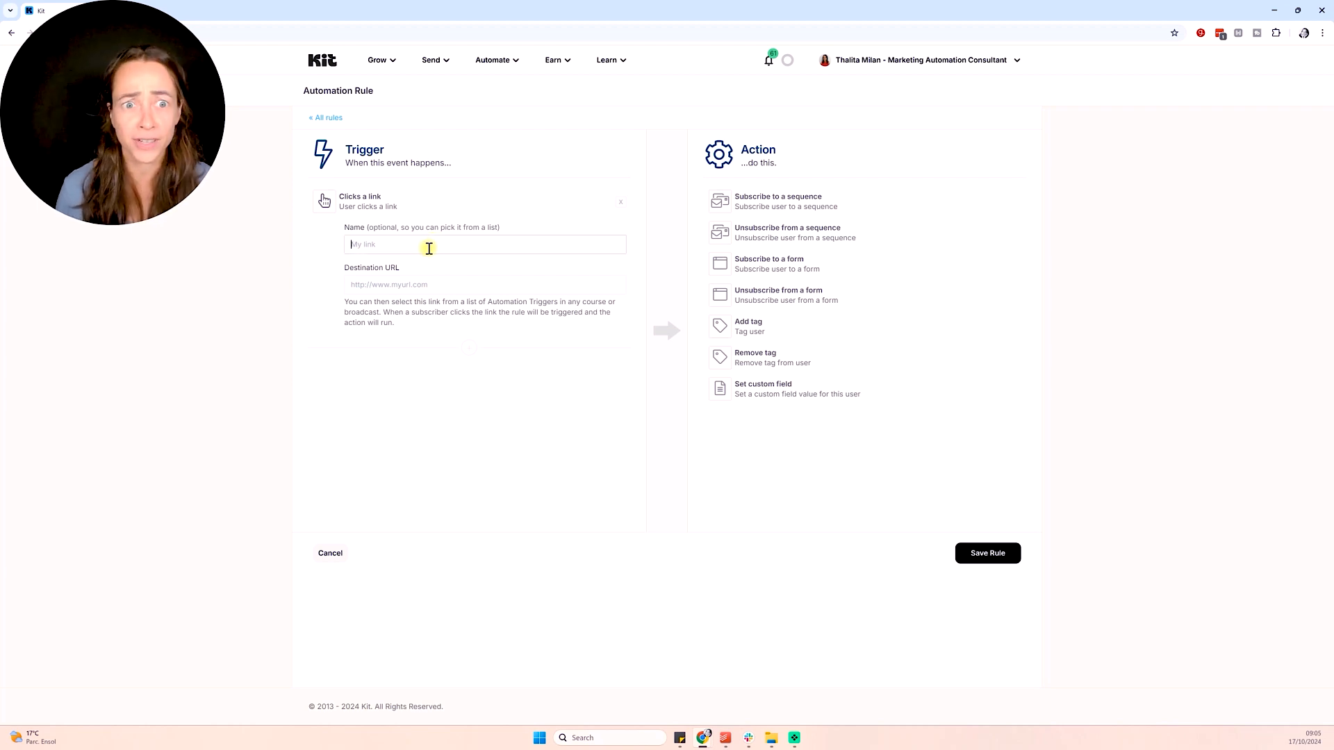
pyautogui.write('Pricing page')
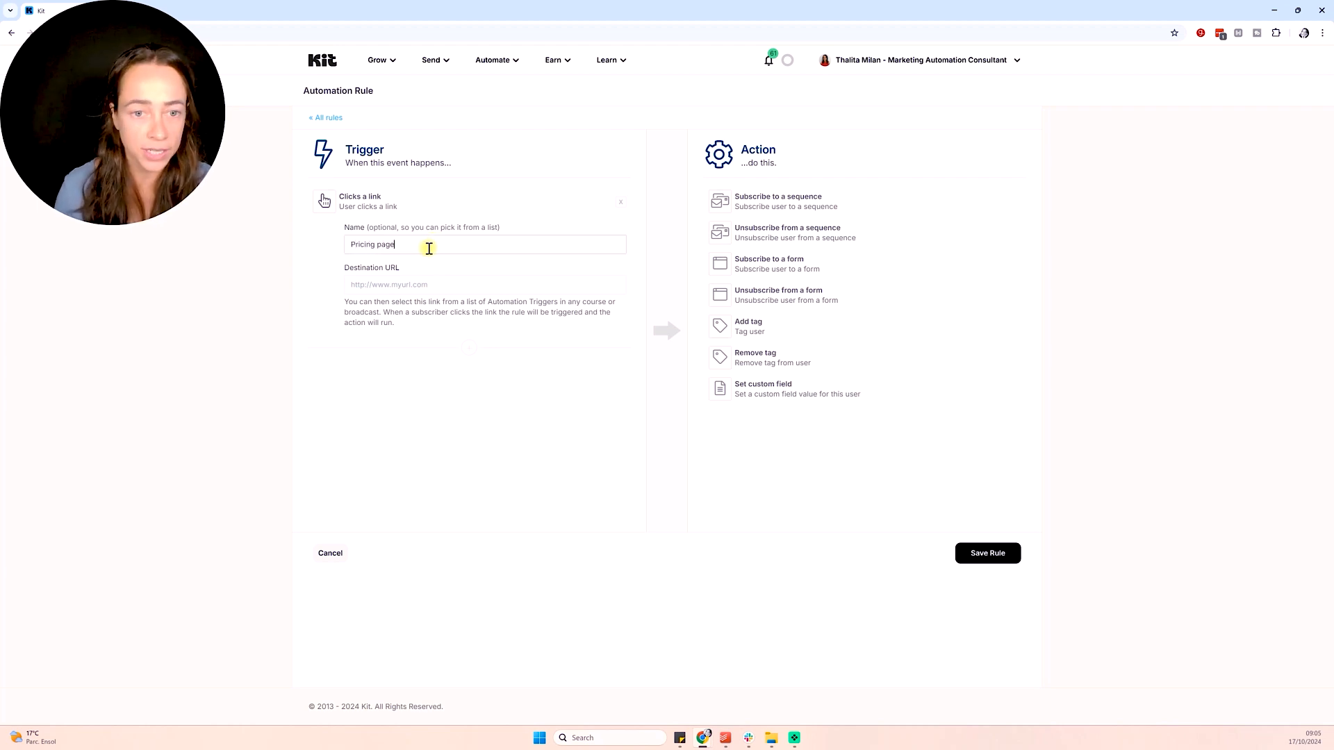
pyautogui.click(414, 285)
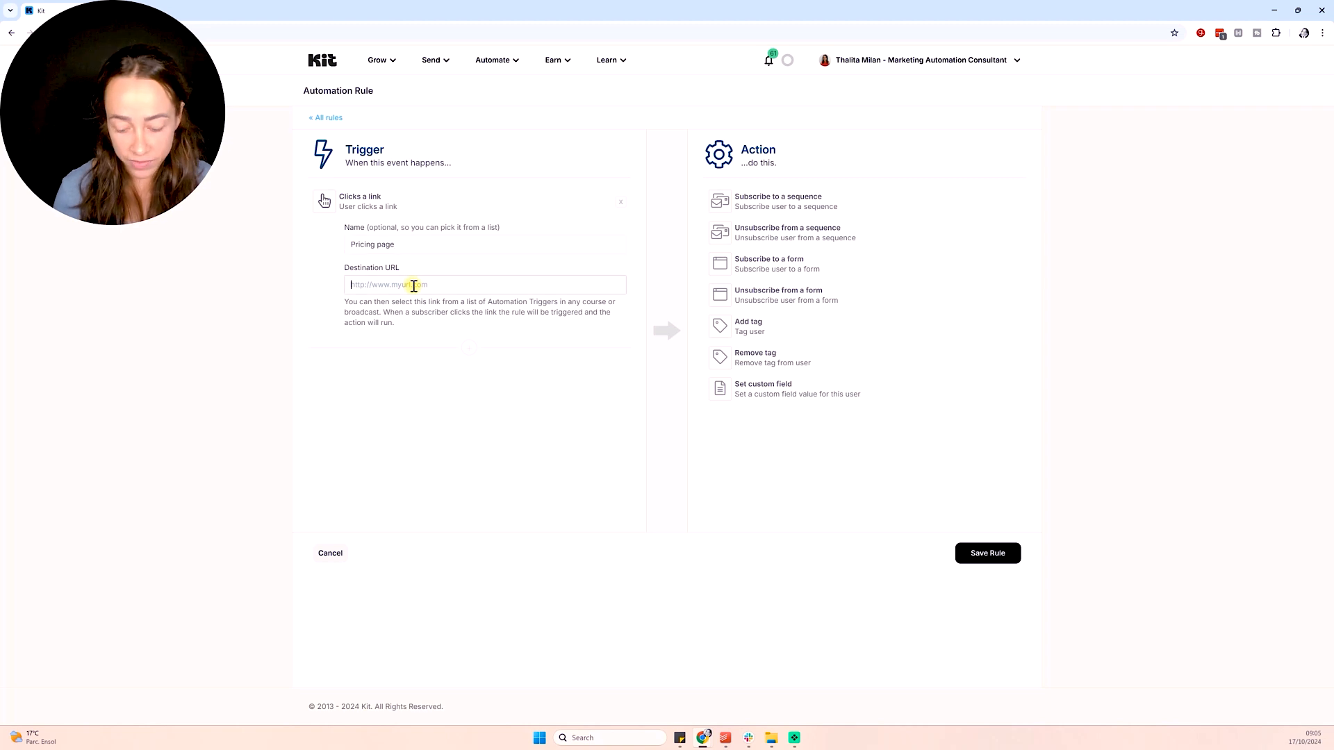
pyautogui.write('http')
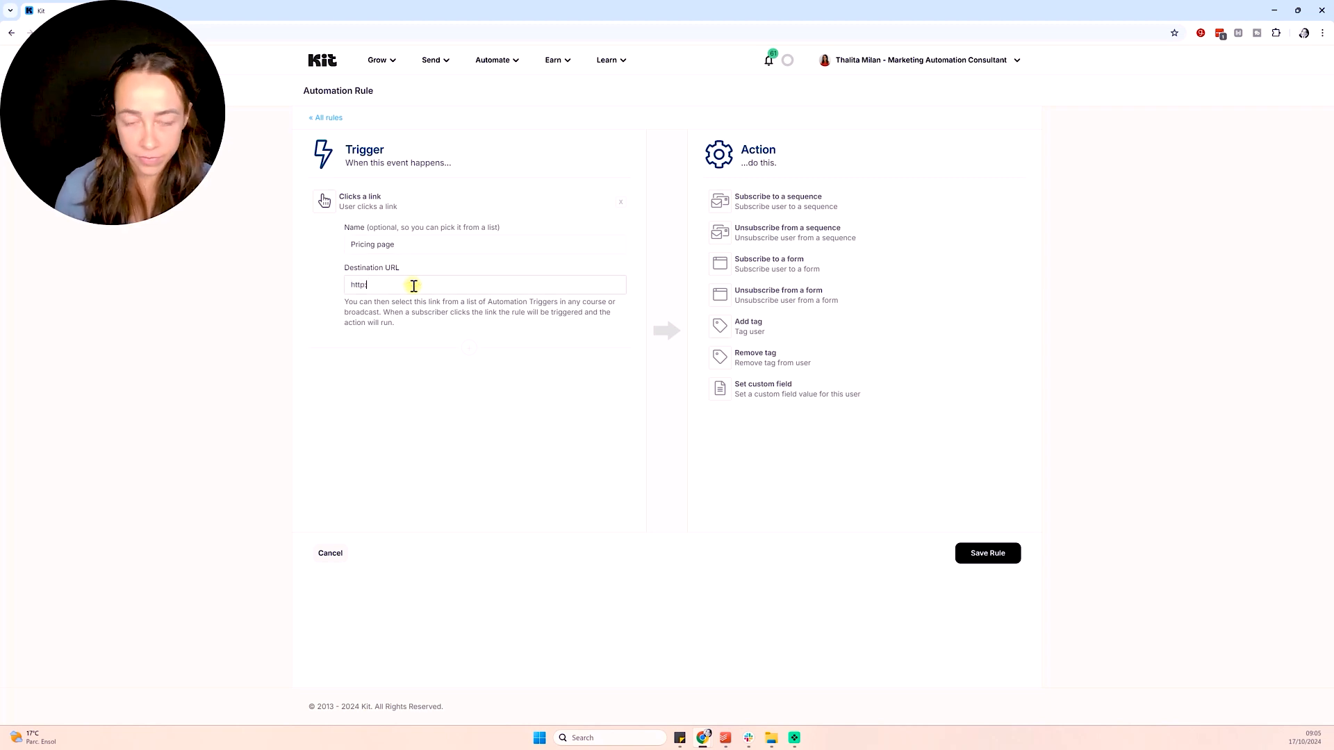
pyautogui.write('://thalitam')
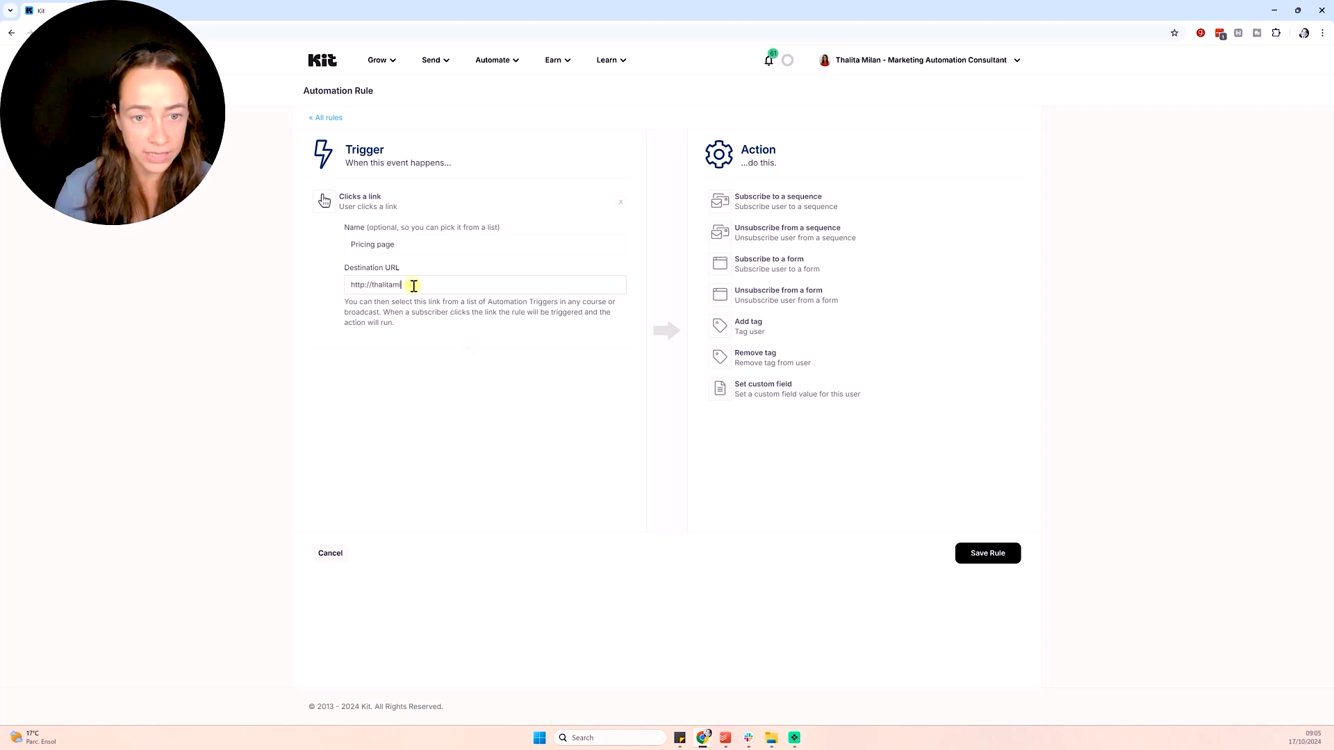
pyautogui.write('ilan.com')
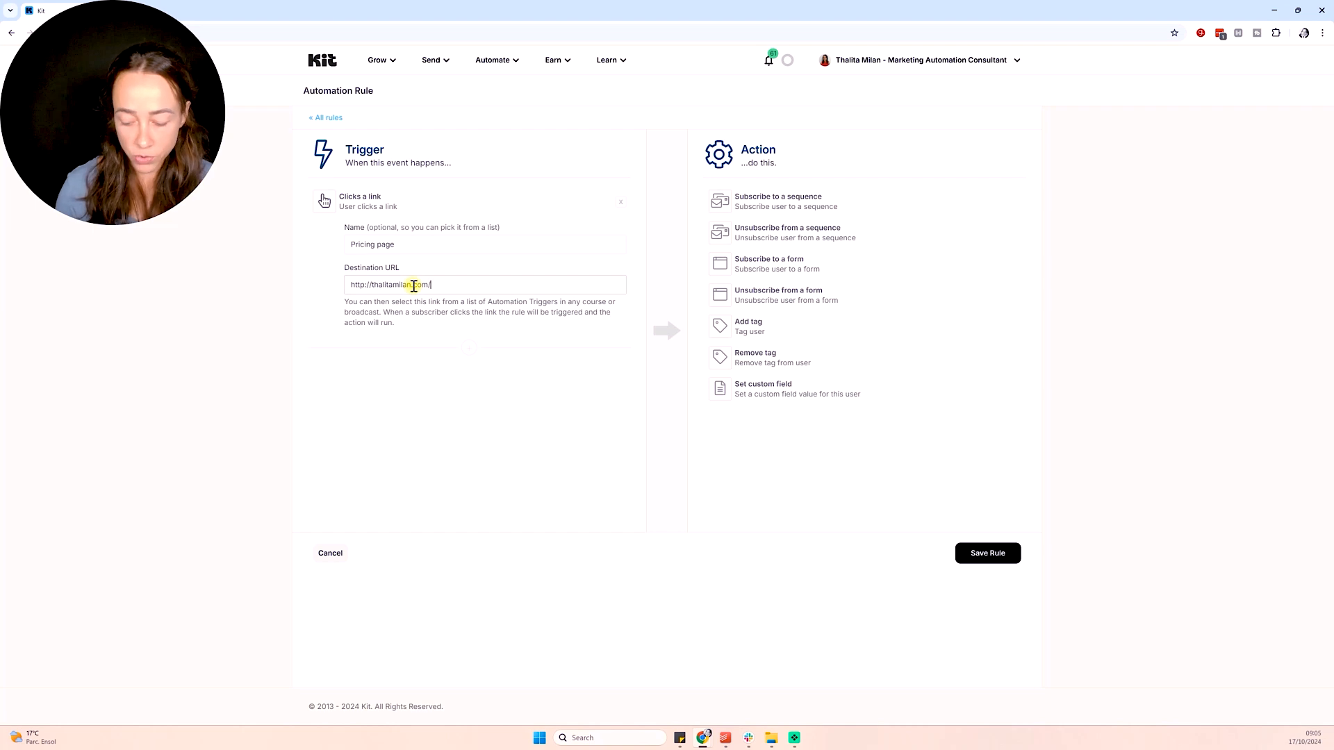
pyautogui.write('/pricing')
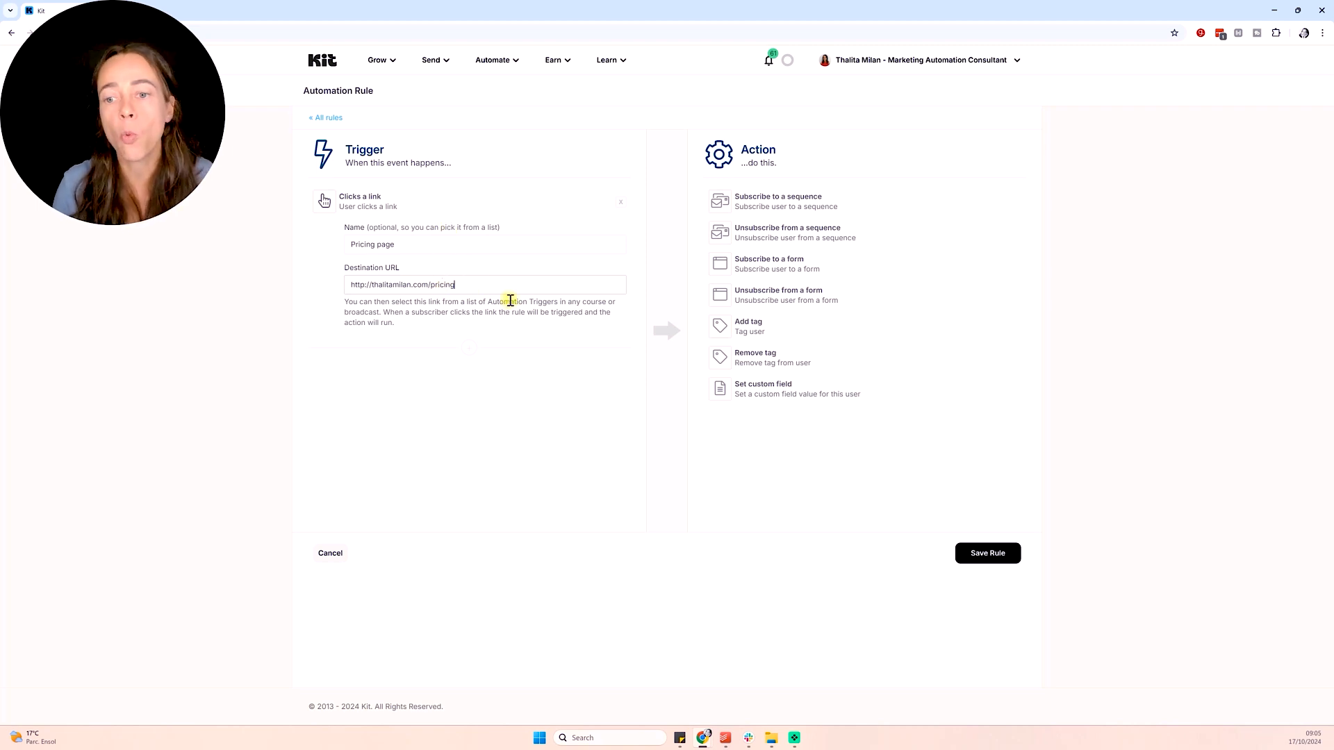
# Set the rule's action to add a tag and name the new tag "Send pricing"
pyautogui.click(788, 335)
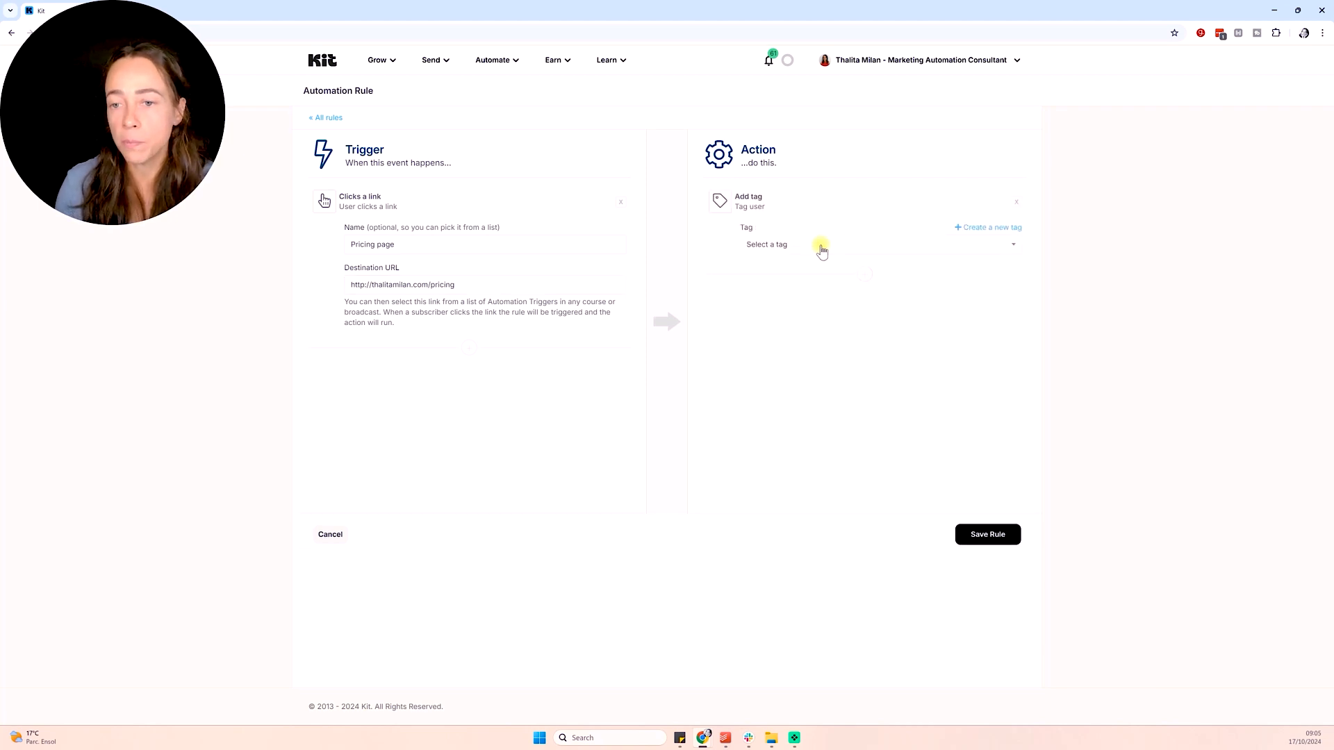
pyautogui.click(994, 231)
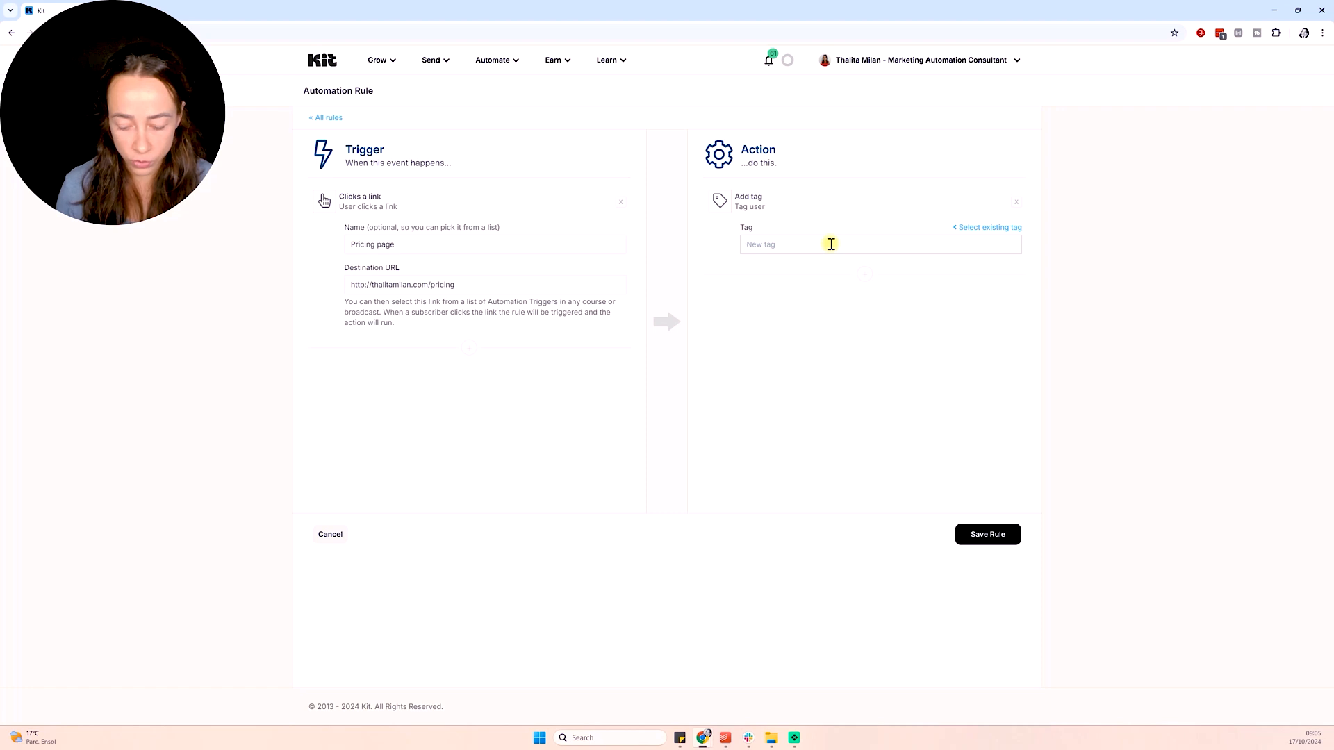
pyautogui.write('Send')
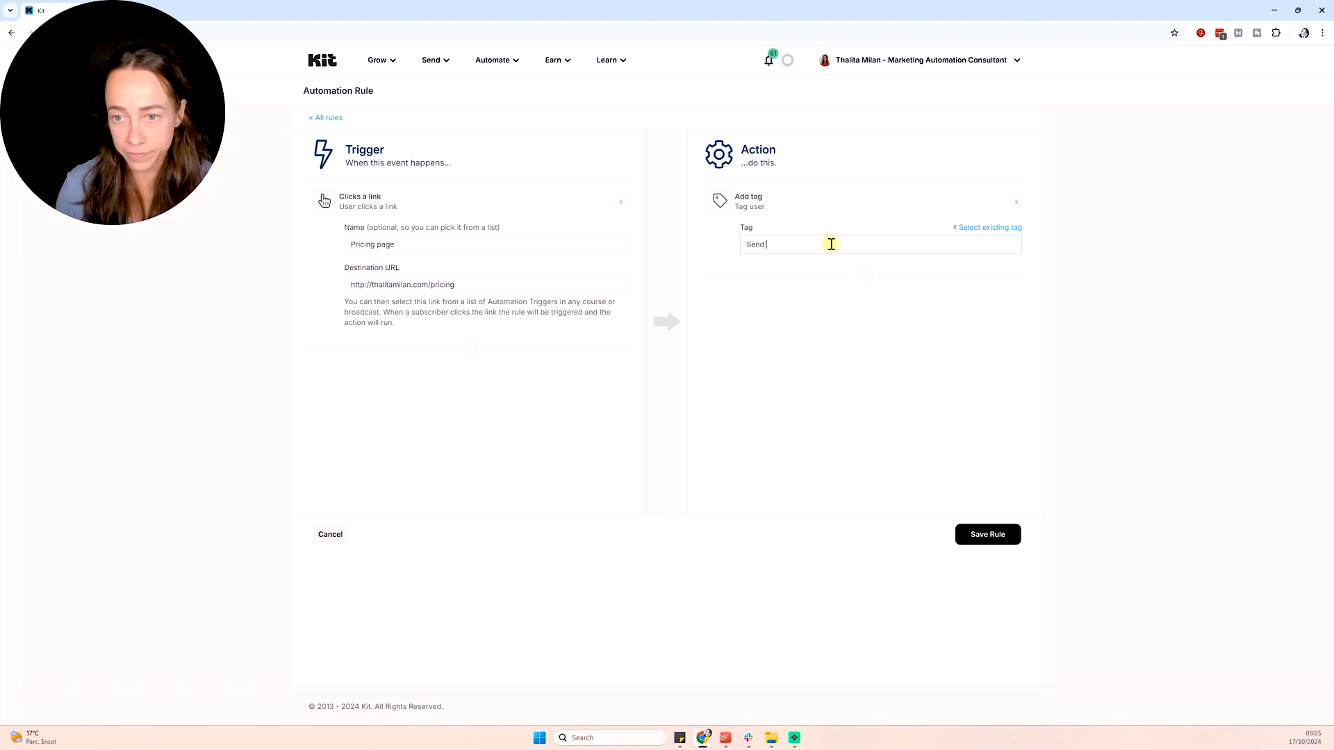
pyautogui.write(' pricing')
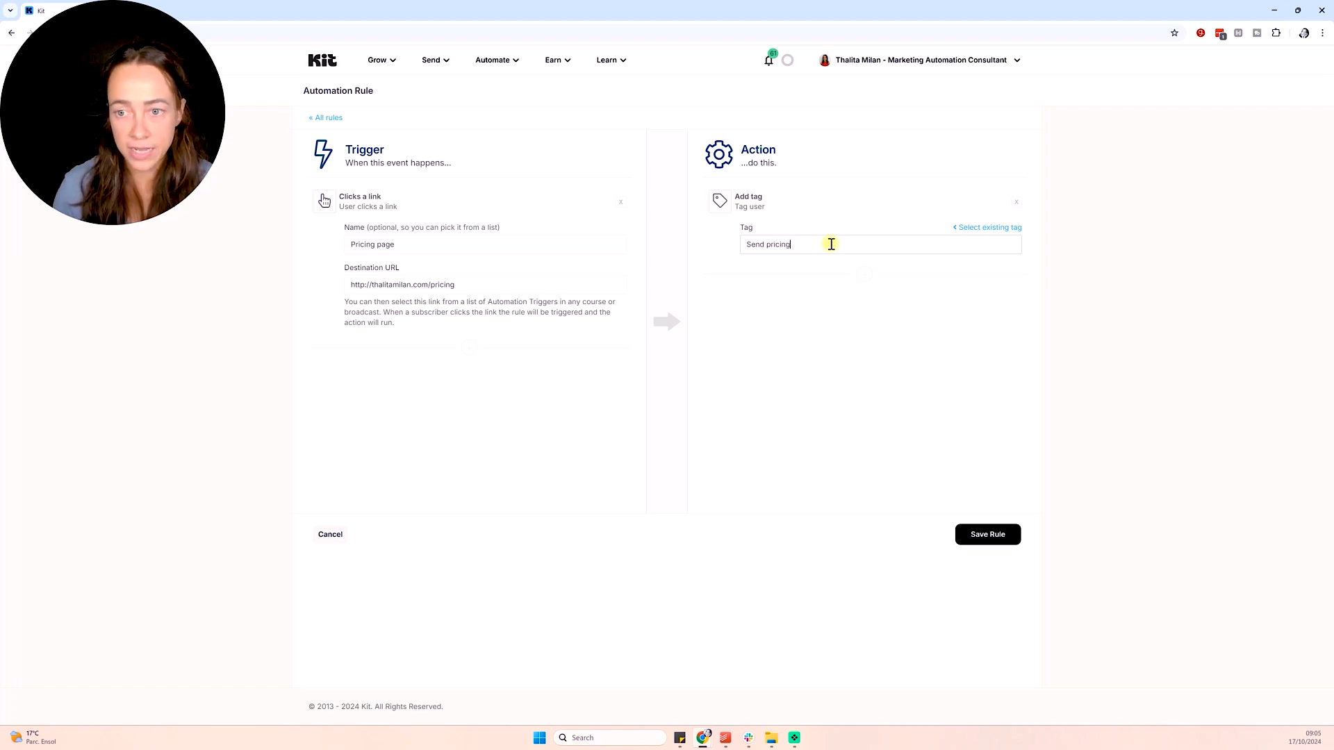
# Complete the tag name as "Send pricing info", then replace the tag action with setting the custom field Status to "Interested"
pyautogui.write(' info')
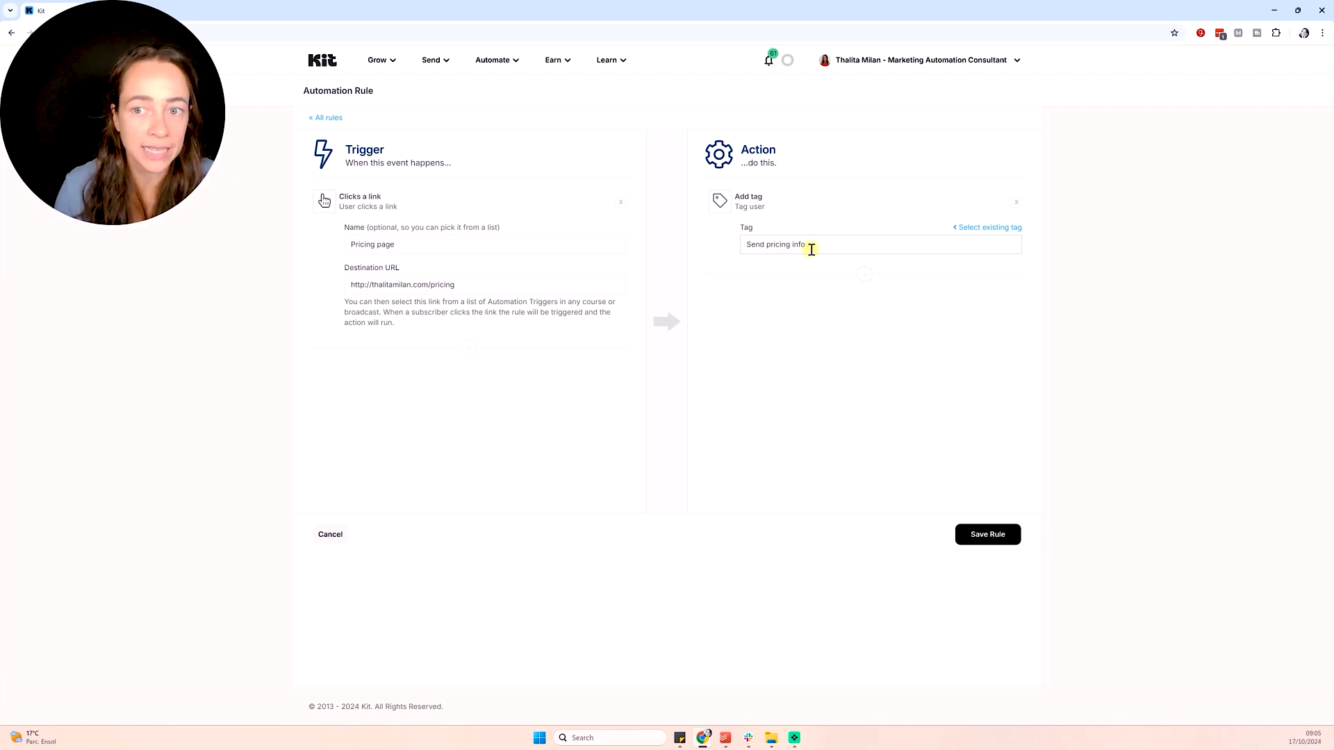
pyautogui.click(1018, 204)
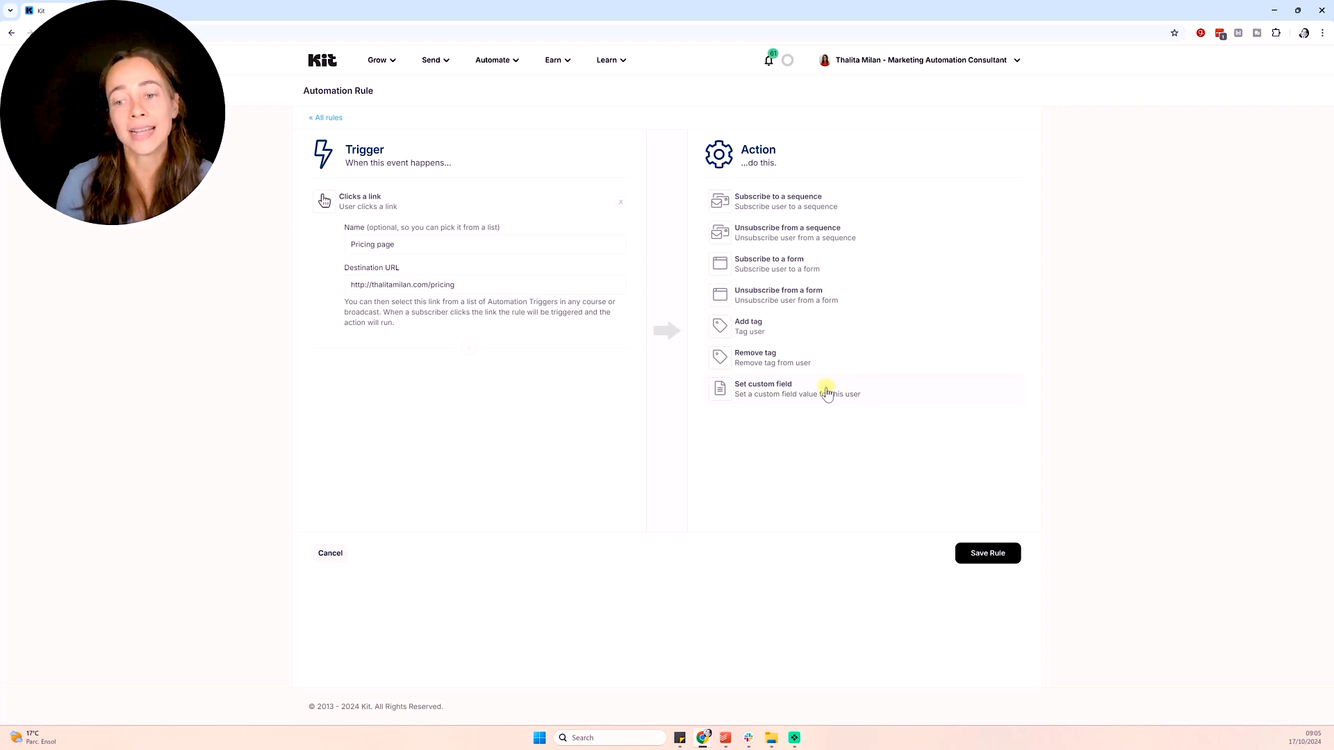
pyautogui.click(851, 394)
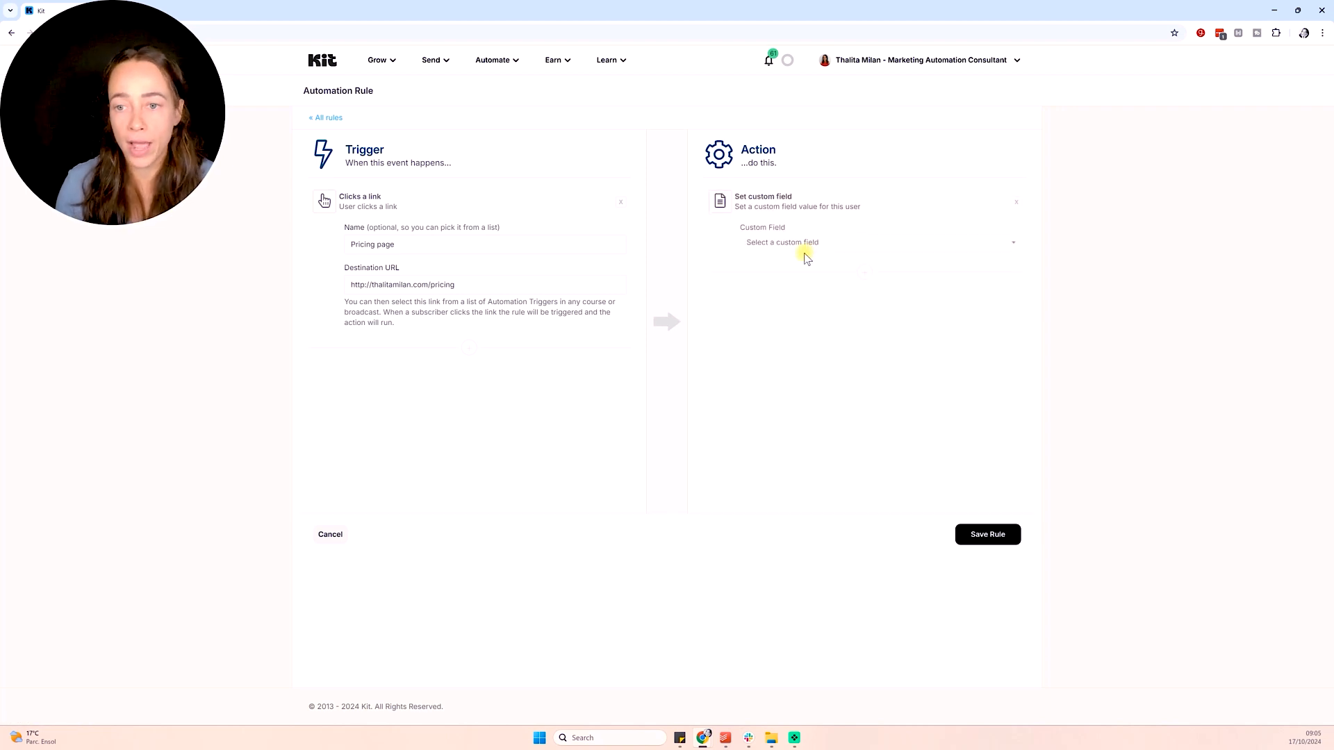
pyautogui.click(805, 244)
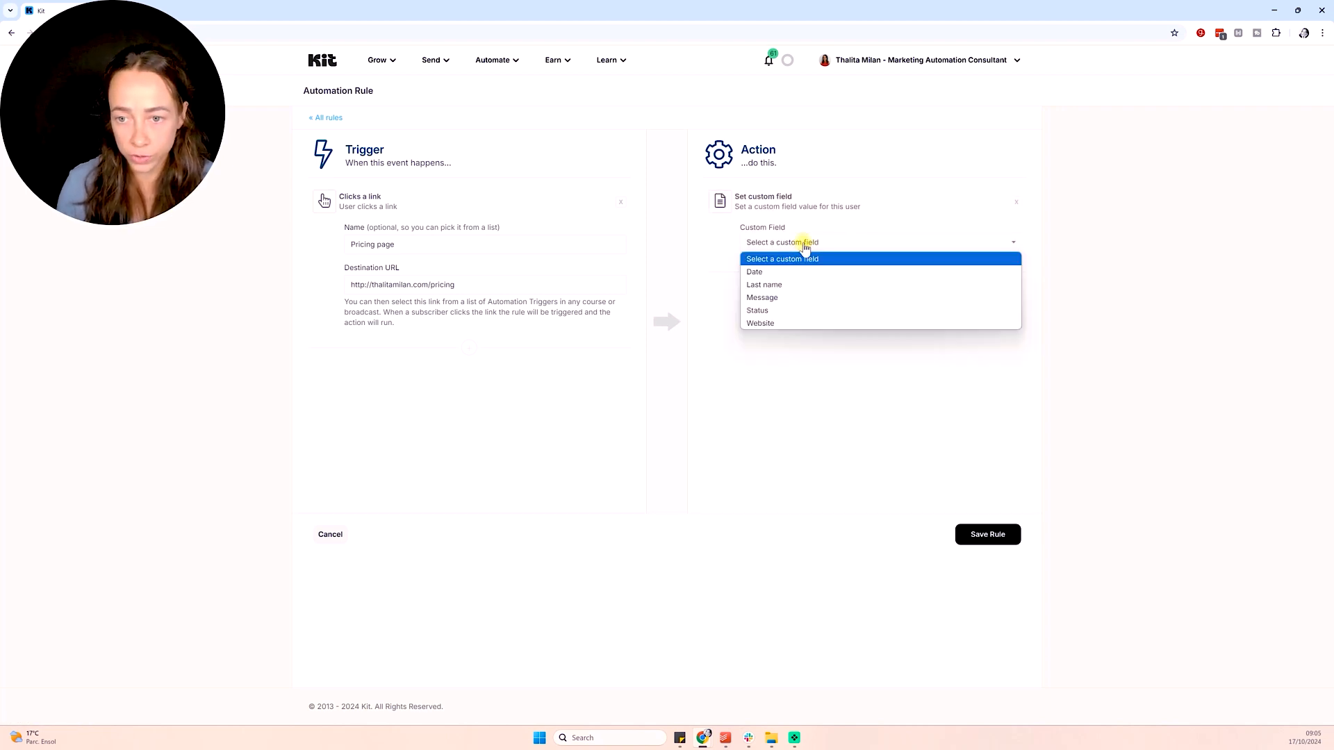
pyautogui.click(789, 310)
pyautogui.click(771, 280)
pyautogui.write('In')
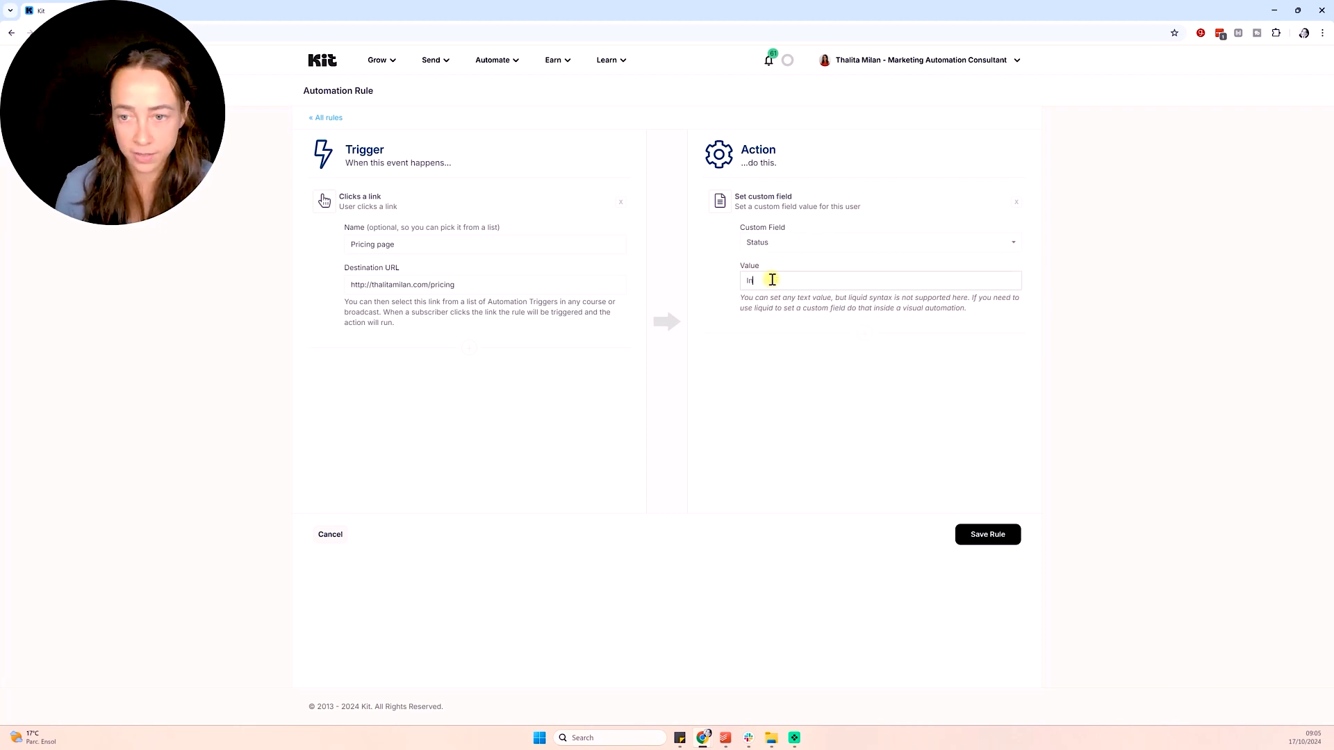
pyautogui.write('terested')
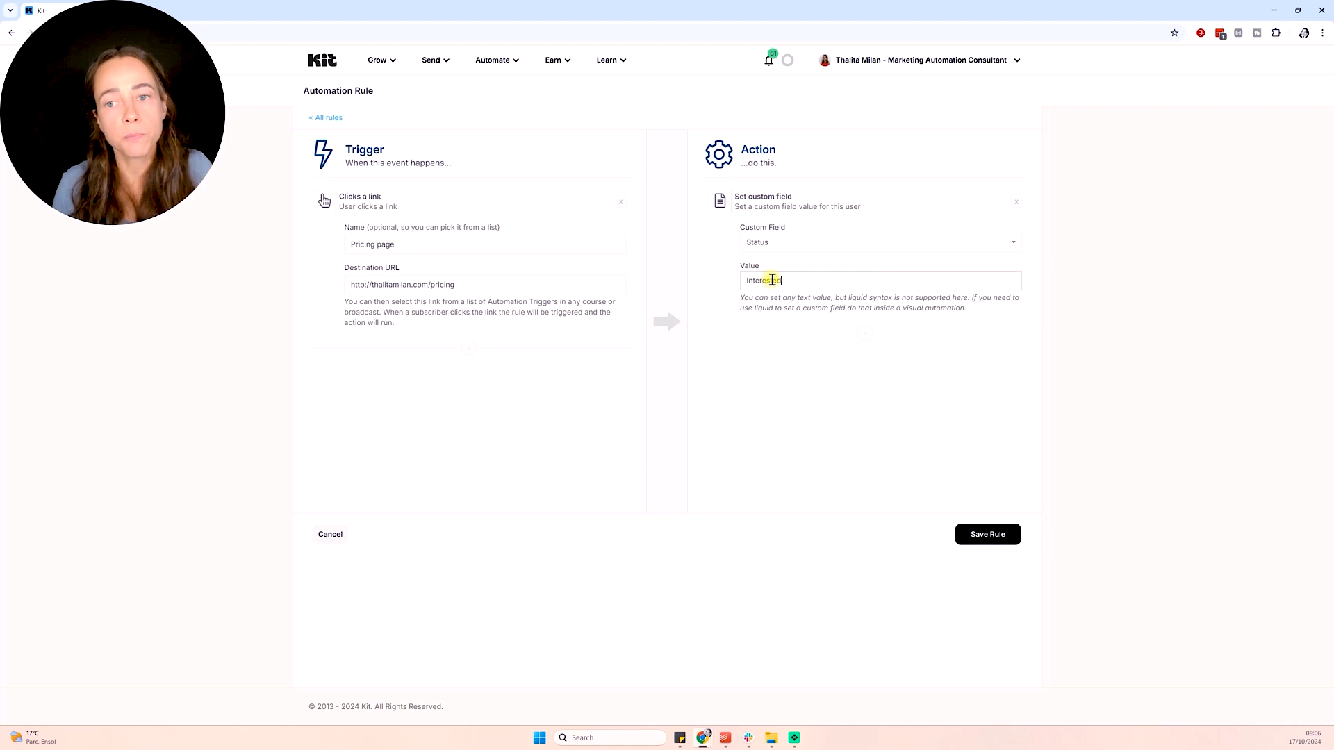
# Remove the current action, add a new custom field action for the Status field, and save the rule
pyautogui.click(1015, 202)
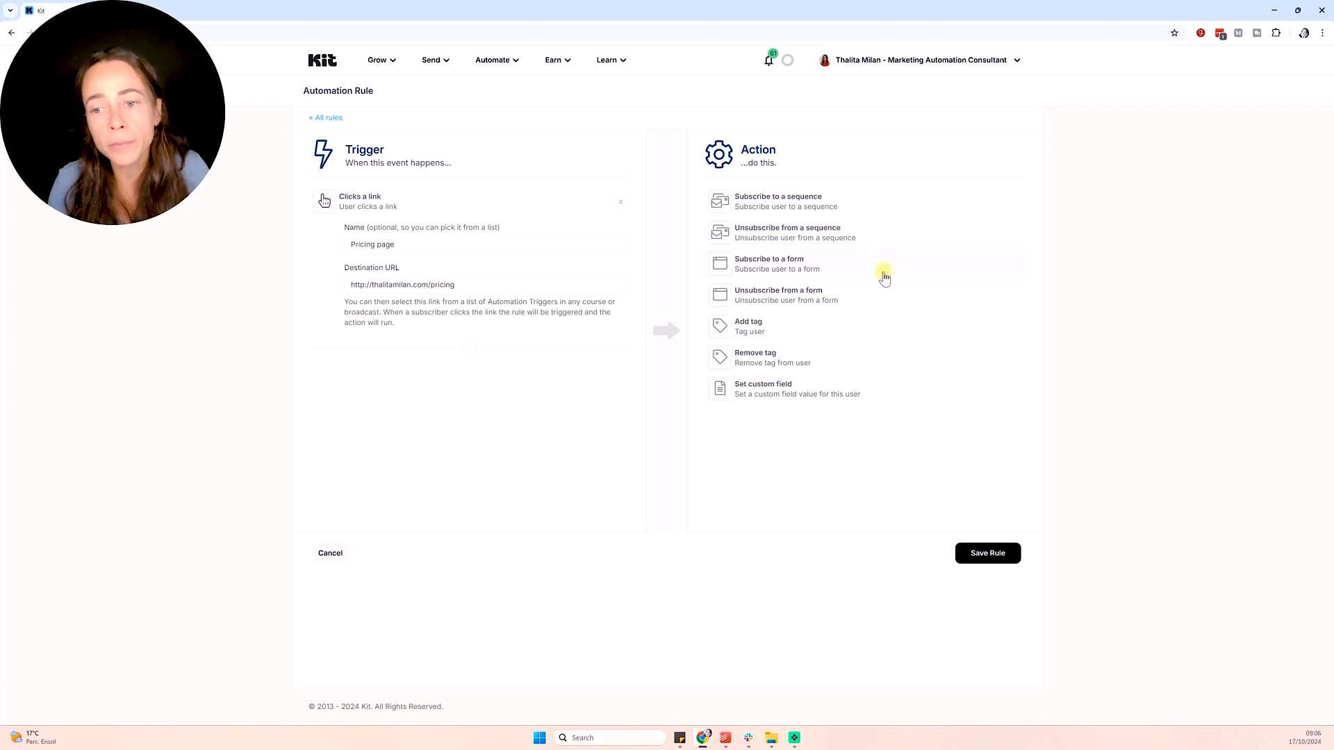
pyautogui.click(872, 390)
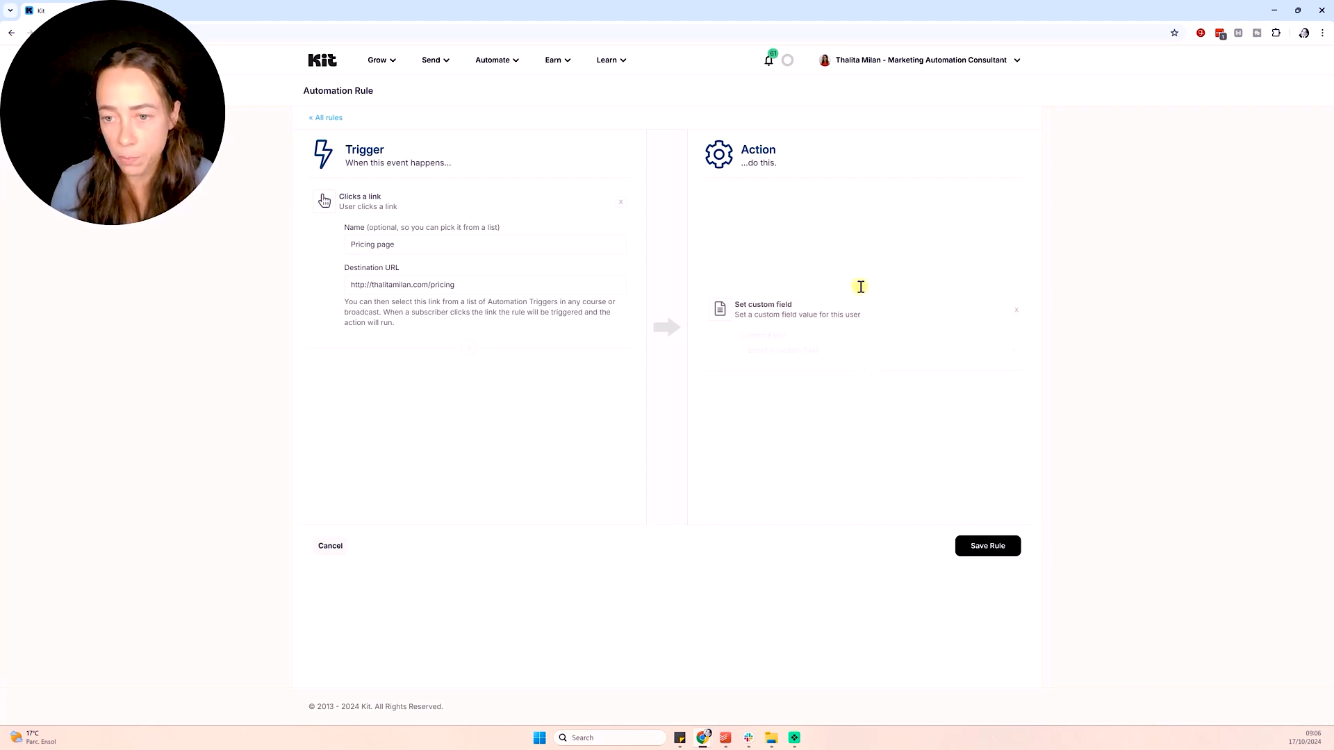
pyautogui.click(867, 248)
pyautogui.click(806, 309)
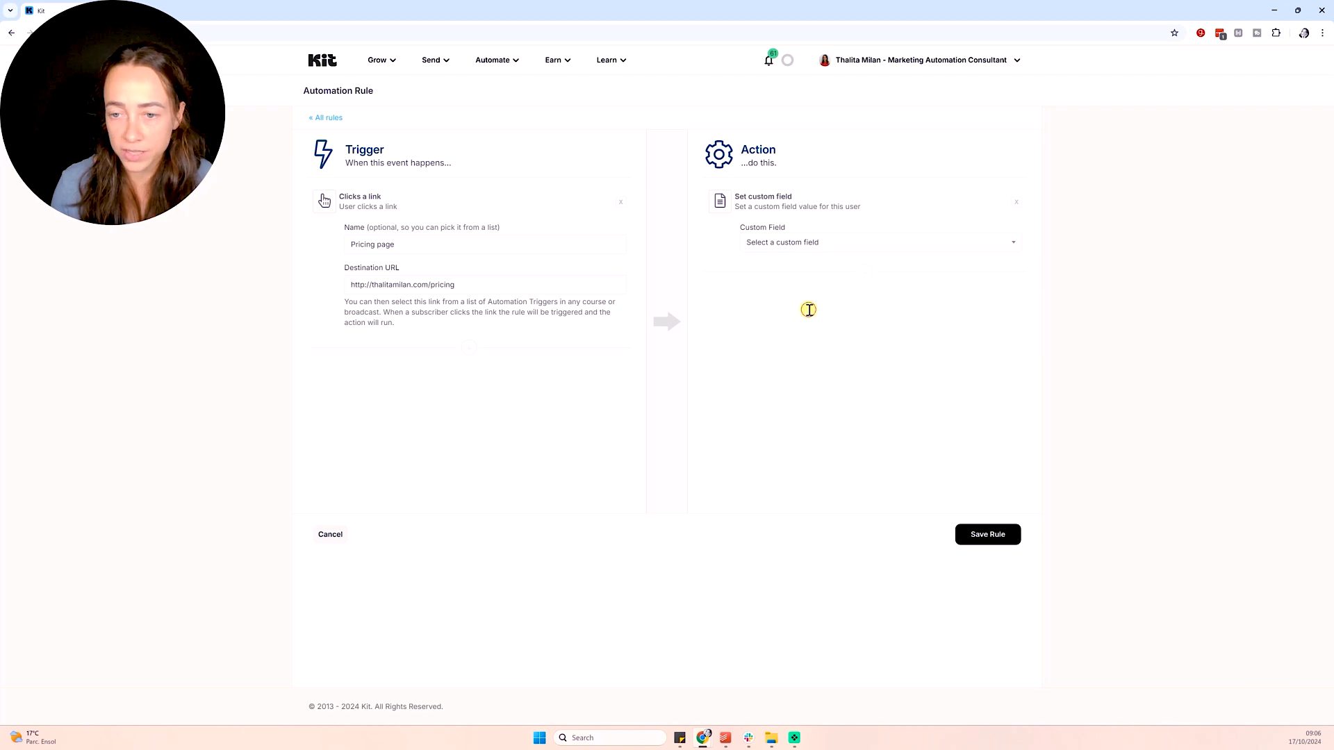
pyautogui.click(992, 534)
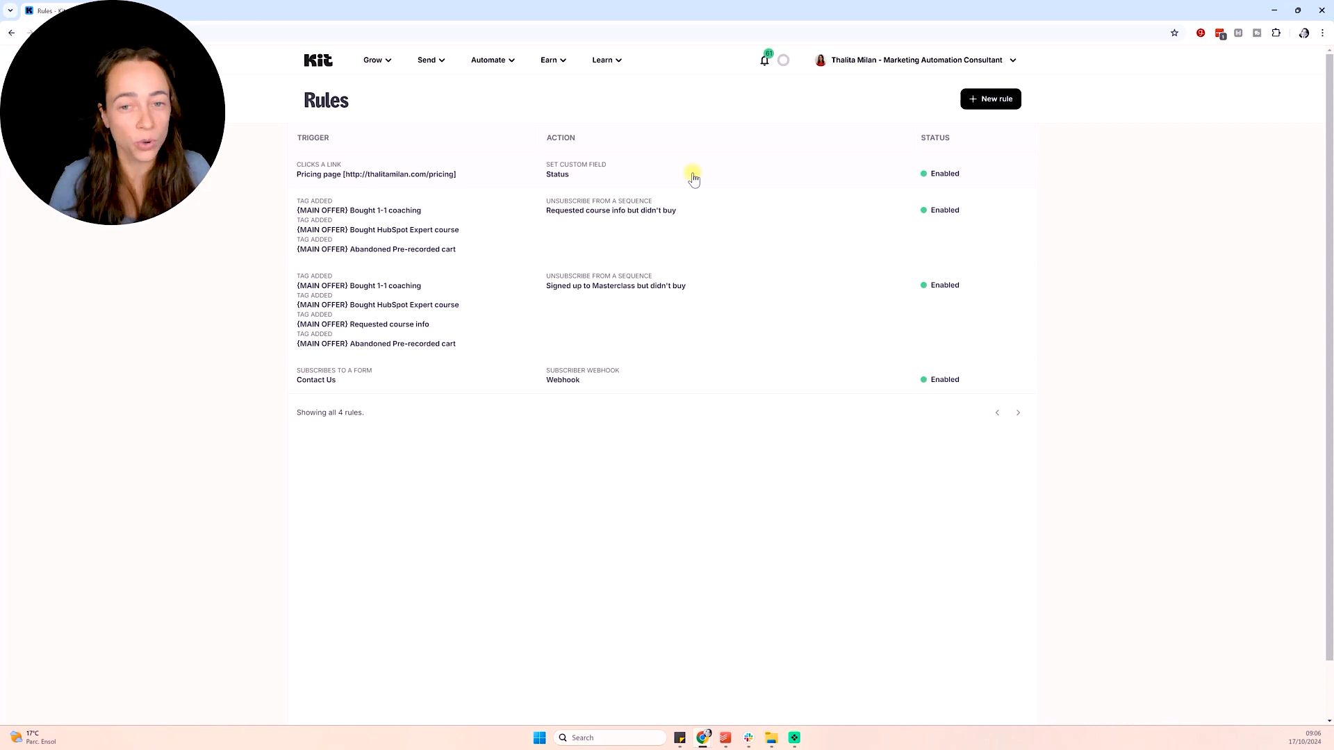
pyautogui.click(488, 60)
pyautogui.click(1119, 167)
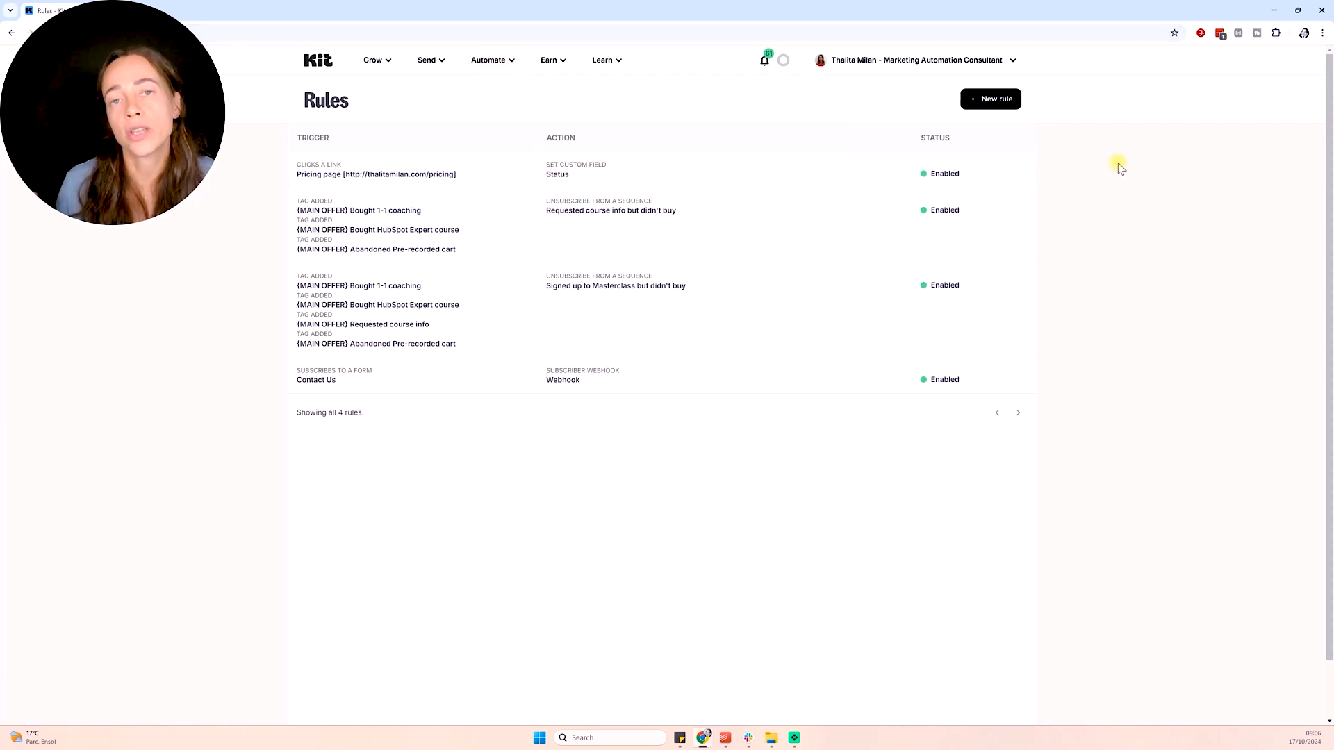